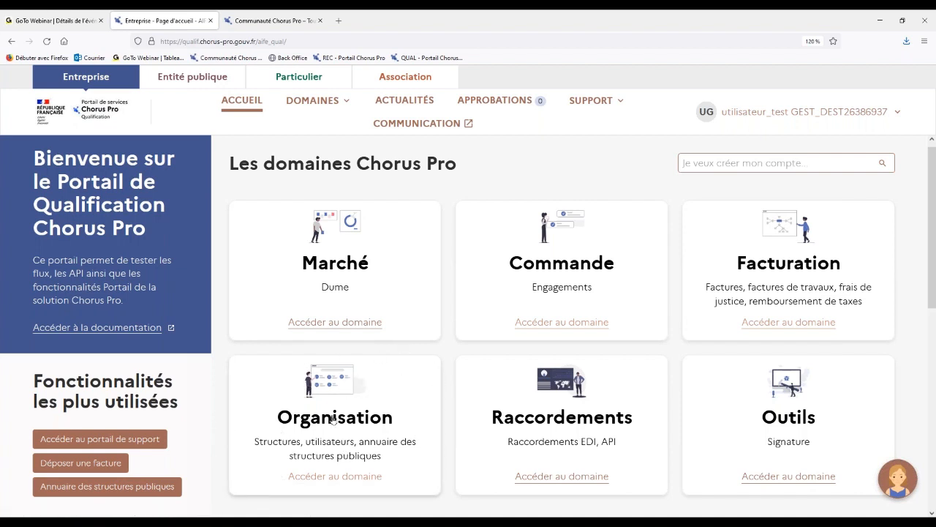
Open the "Gérer une structure" application from the Structures applications of the Organisation domain.
left_click(343, 465)
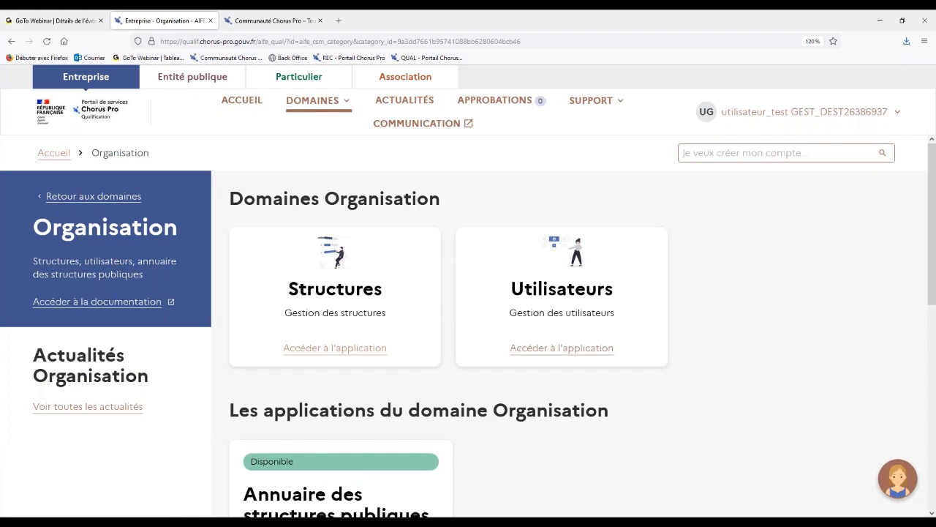
left_click(376, 330)
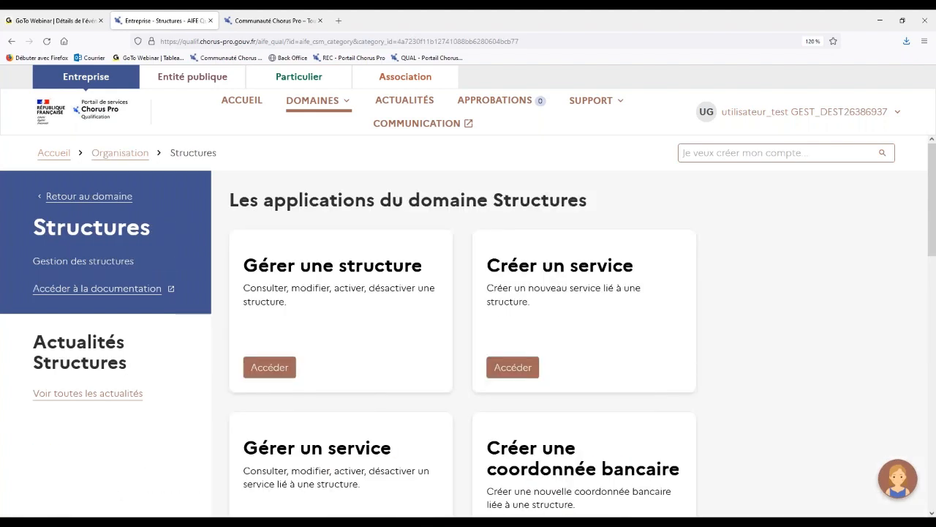
scroll(468, 319, "down", 1)
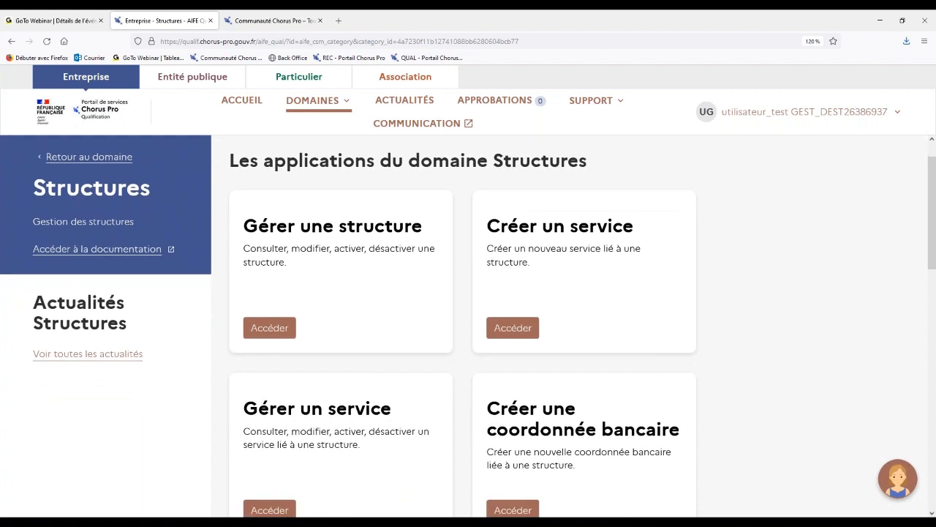
scroll(468, 326, "down", 1)
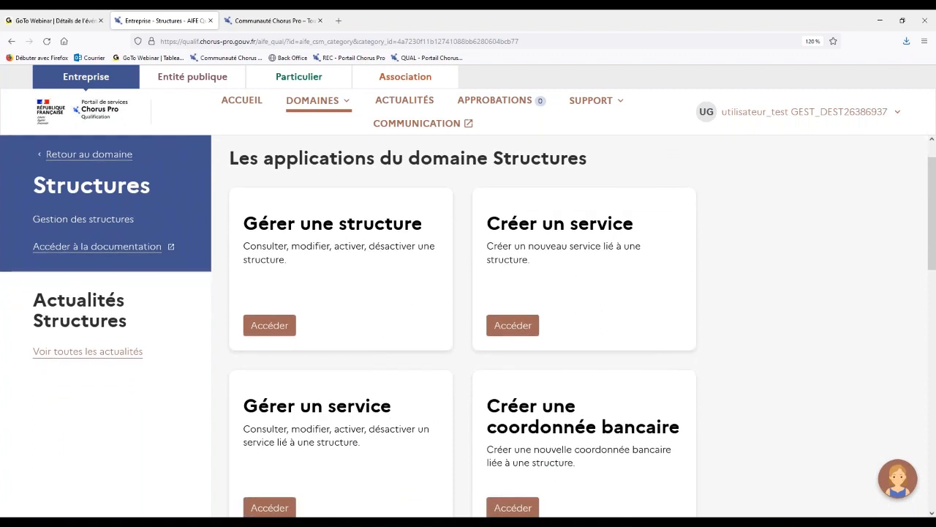
scroll(468, 326, "up", 1)
scroll(224, 205, "down", 1)
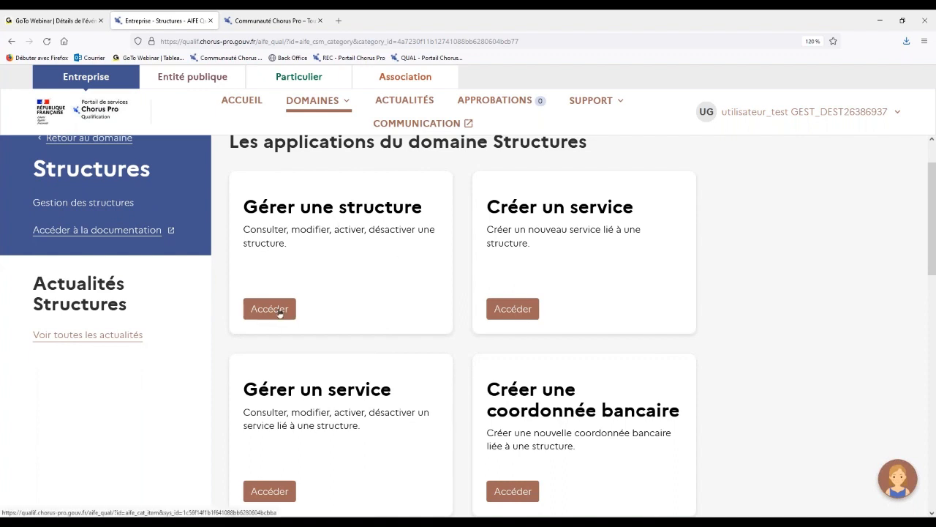
left_click(279, 312)
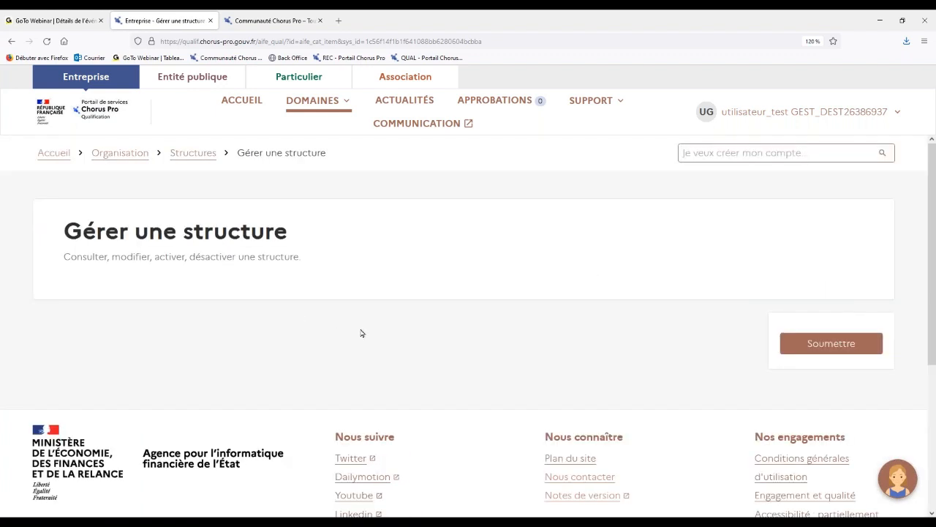
Set the request type of the structure management form to "Modifier une structure".
scroll(360, 333, "down", 1)
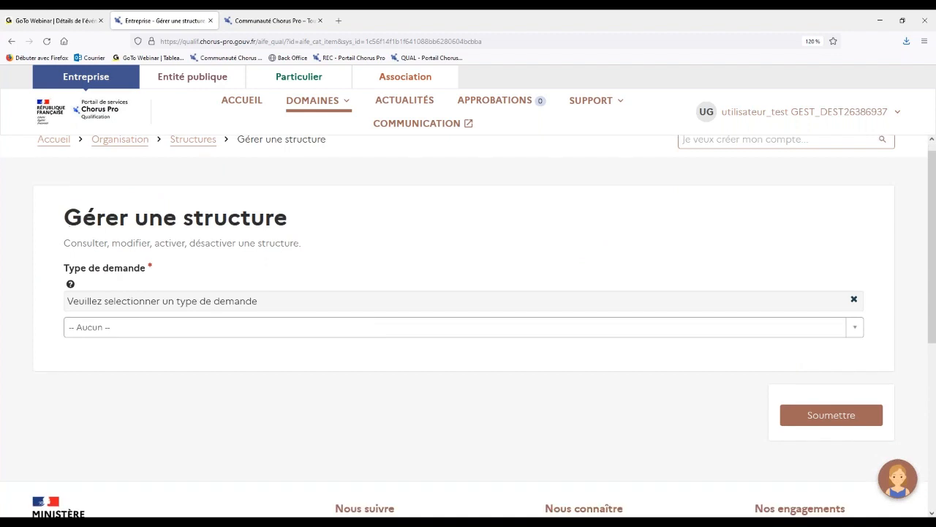
scroll(468, 326, "down", 1)
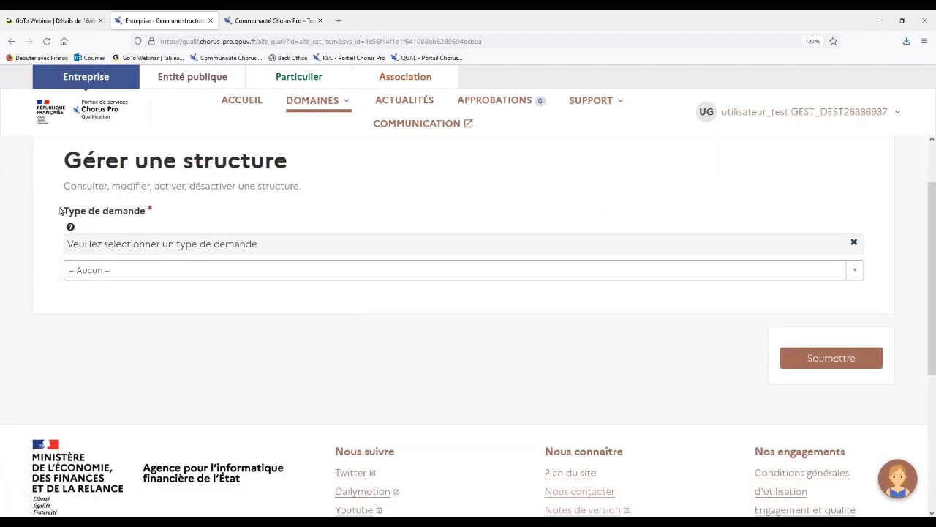
left_click(224, 270)
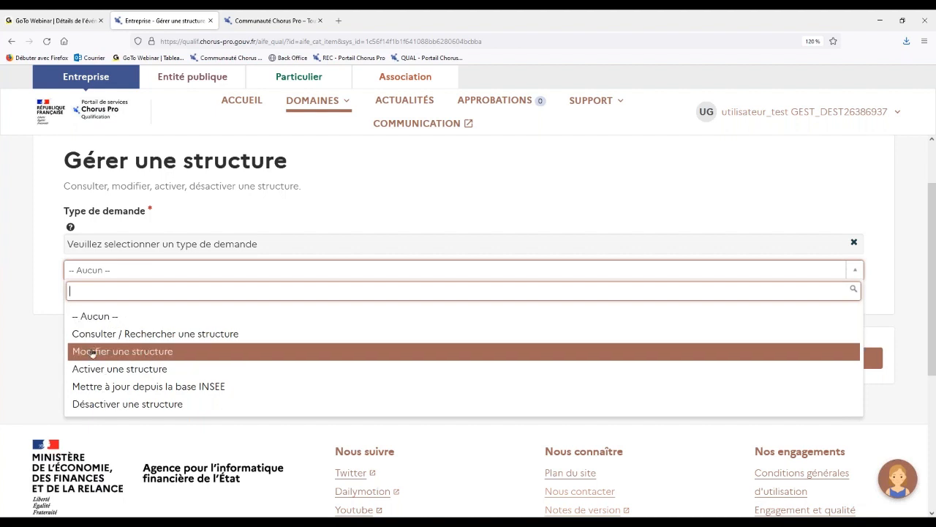
left_click(152, 351)
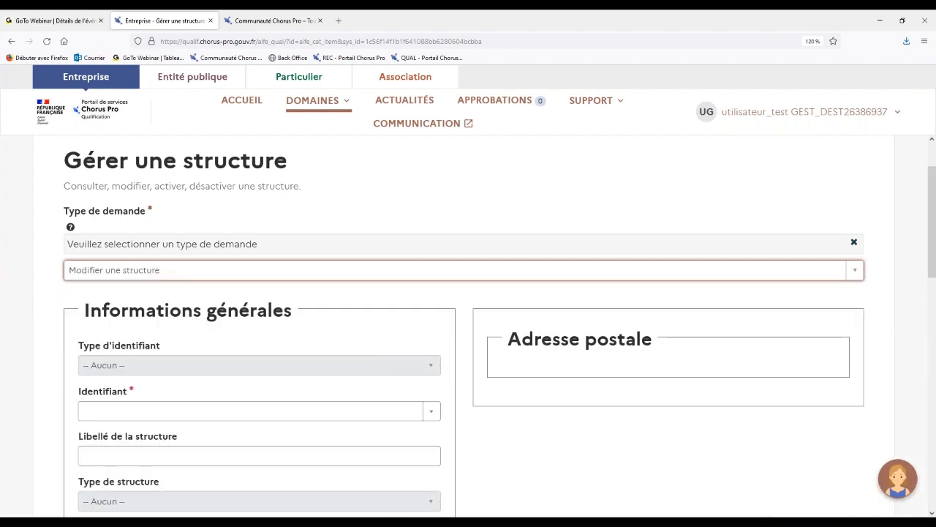
left_click(48, 346)
Choose the FOURNISSEUR structure as the identifier of the structure to modify.
scroll(47, 346, "down", 3)
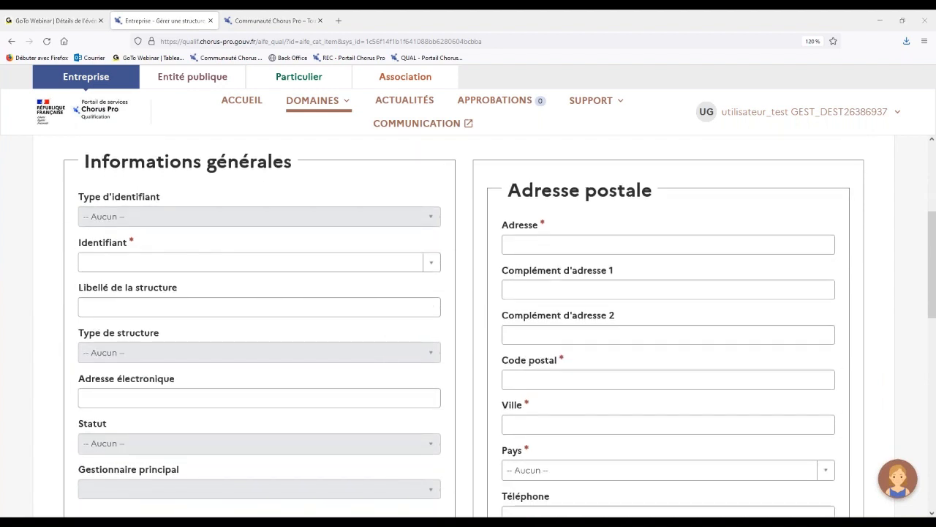
left_click(150, 270)
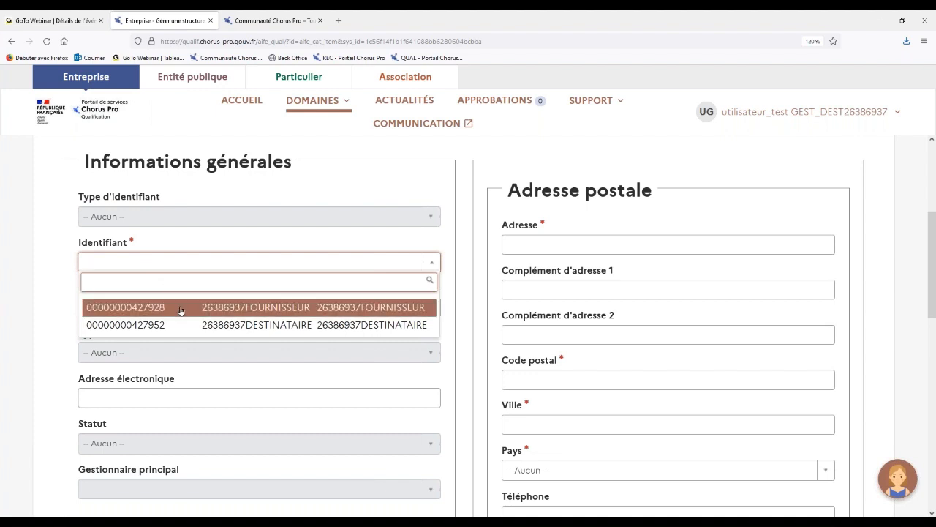
left_click(181, 308)
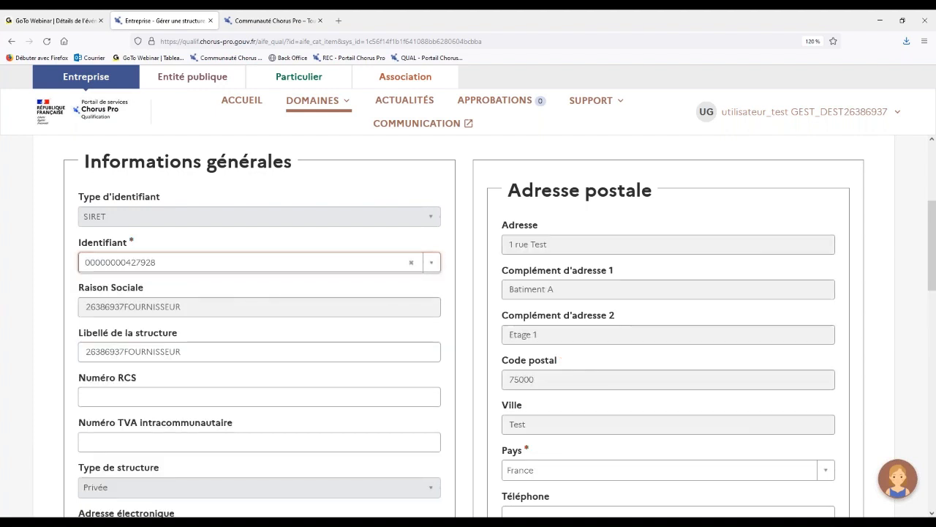
Examine the structure's general information, from the identifier and structure label to the e-mail address, status and main manager.
scroll(468, 325, "down", 1)
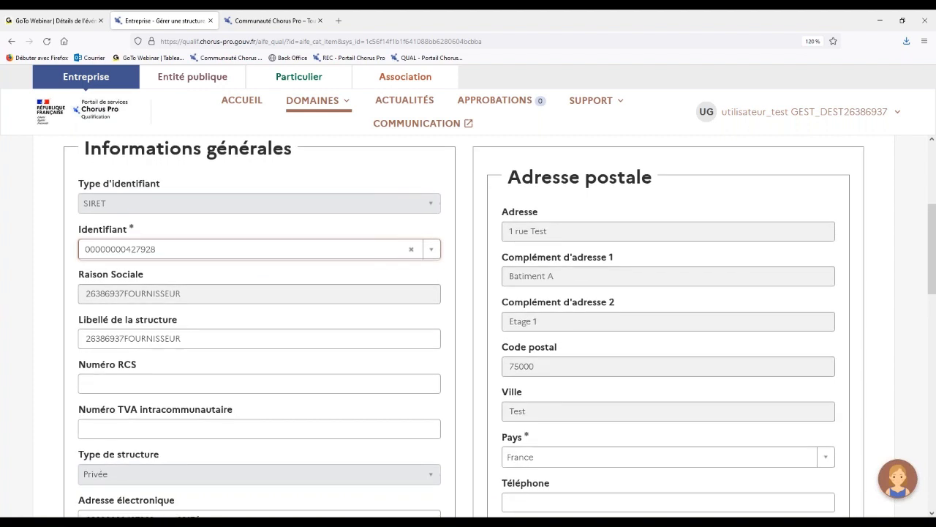
scroll(88, 254, "down", 2)
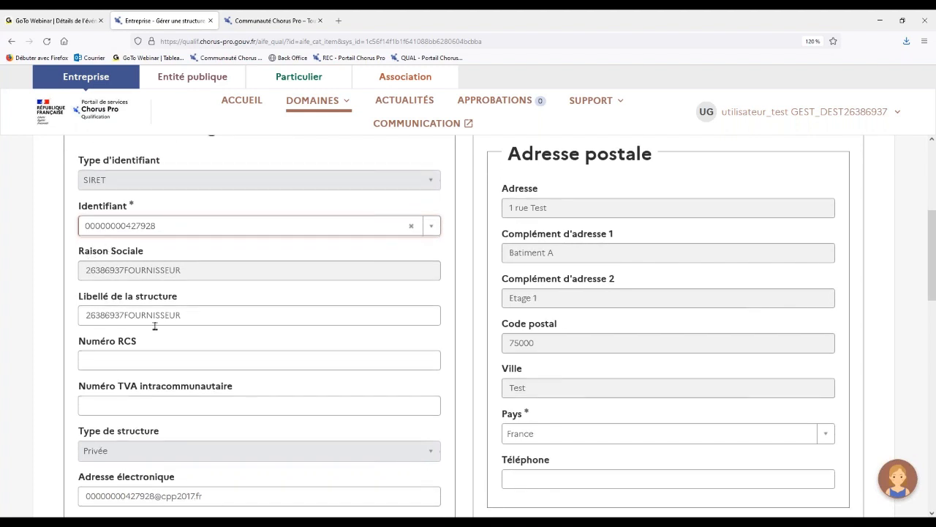
scroll(191, 326, "down", 4)
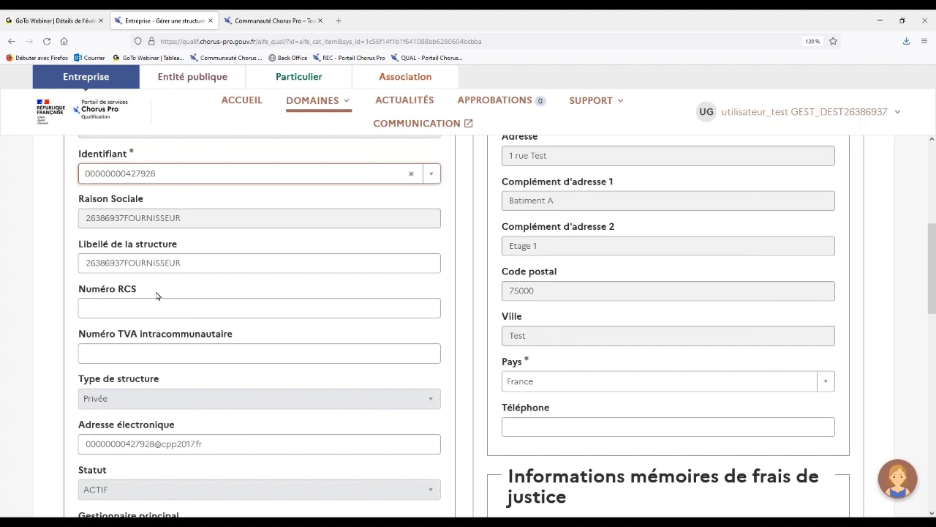
scroll(139, 360, "down", 3)
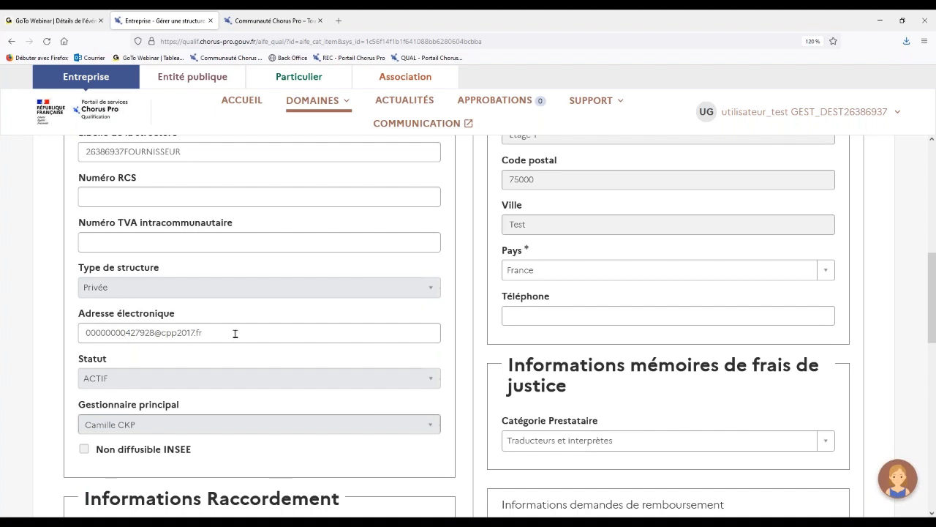
left_click(235, 333)
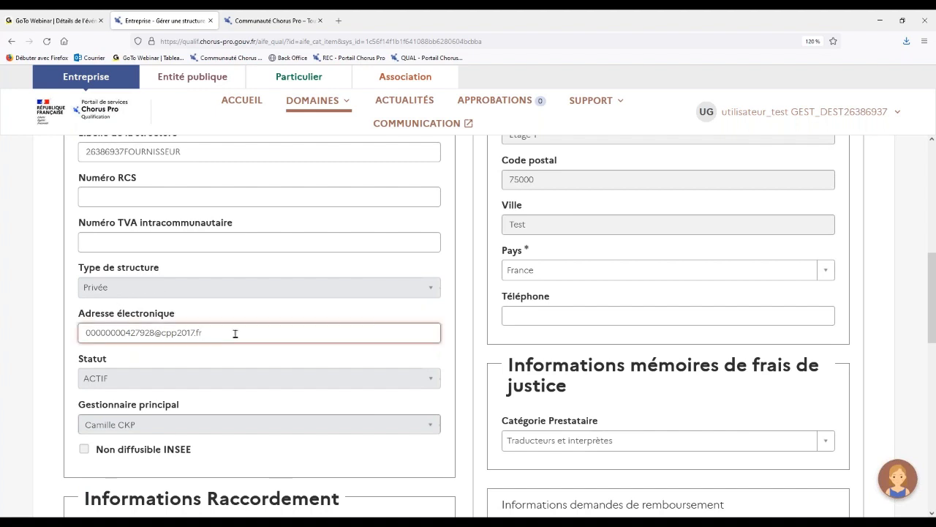
scroll(234, 333, "down", 1)
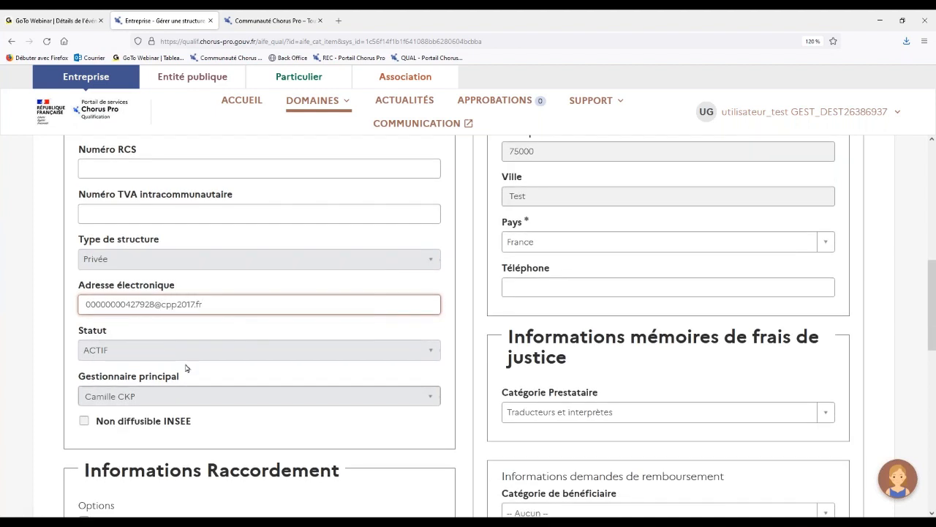
scroll(186, 368, "up", 1)
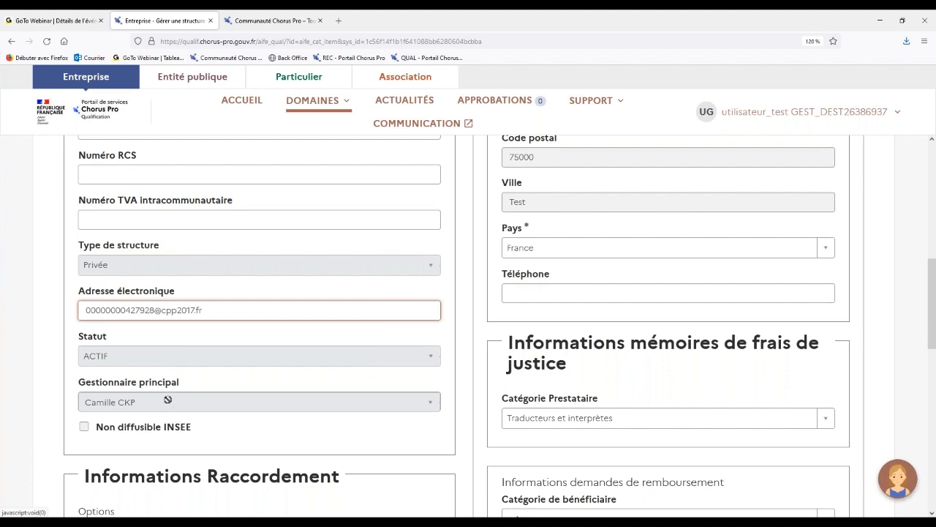
left_click(267, 380)
scroll(267, 379, "up", 3)
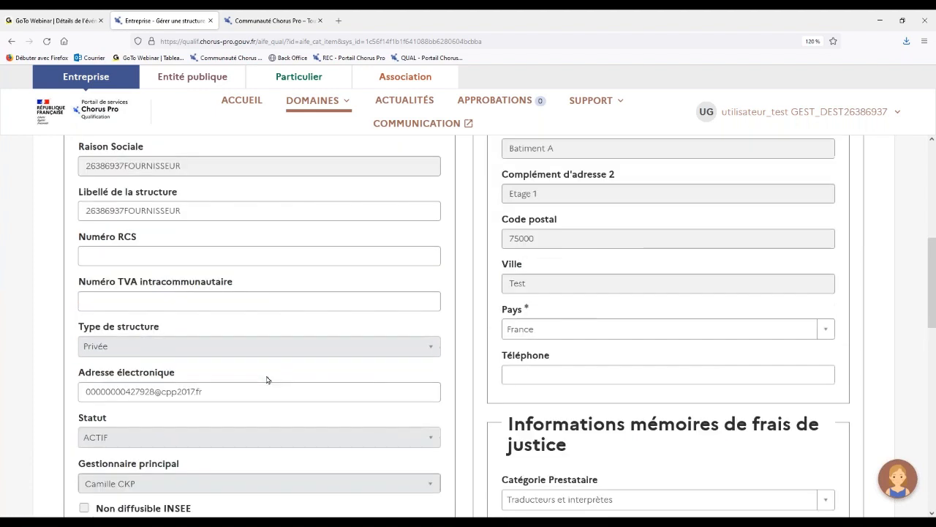
Examine the postal address section, checking the address lines, postcode, city, country and telephone fields.
scroll(573, 261, "up", 1)
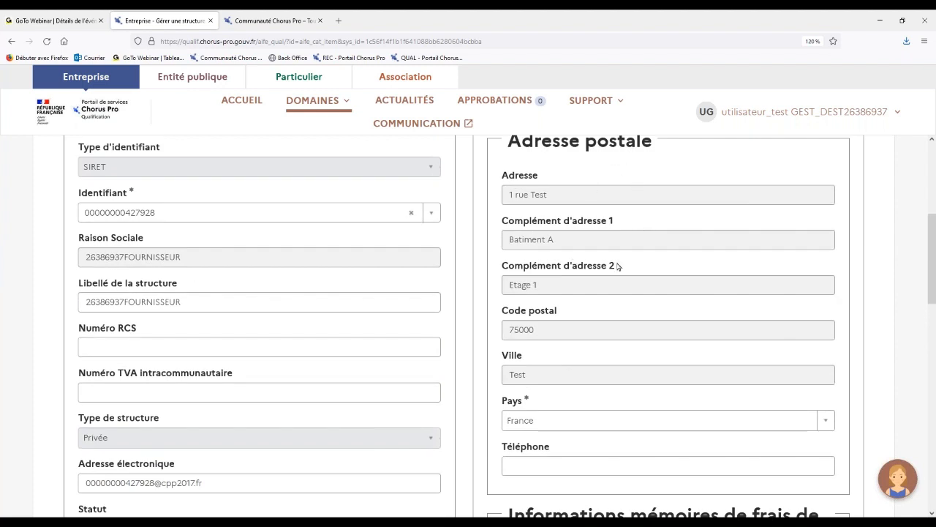
scroll(617, 267, "down", 1)
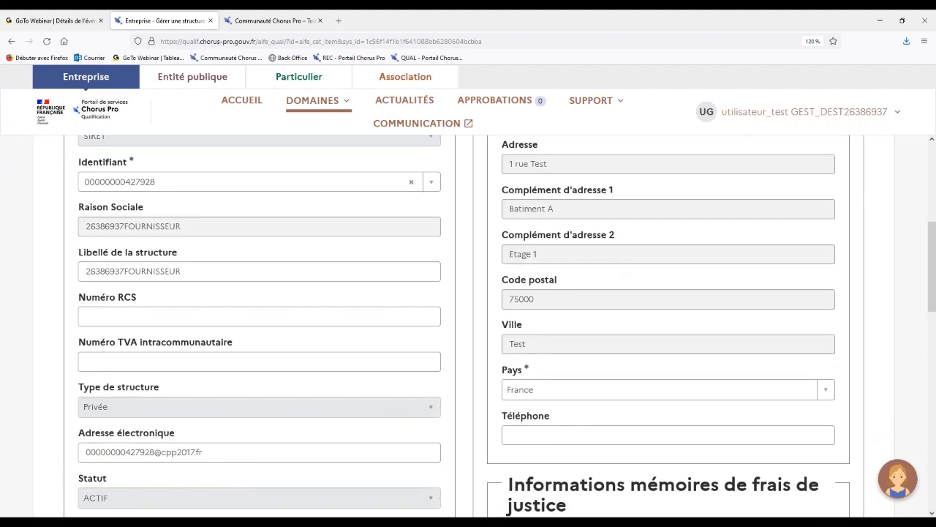
scroll(617, 267, "down", 1)
scroll(499, 326, "down", 1)
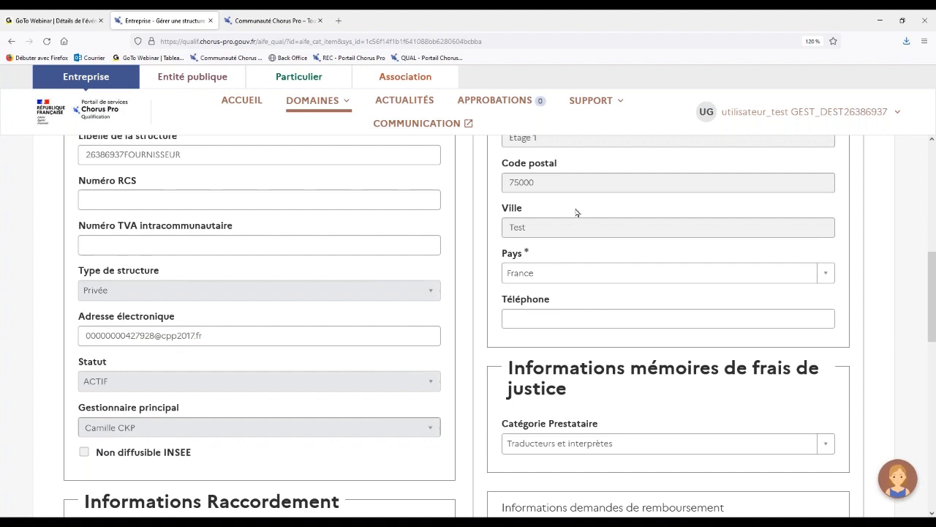
scroll(577, 212, "up", 1)
scroll(574, 208, "up", 2)
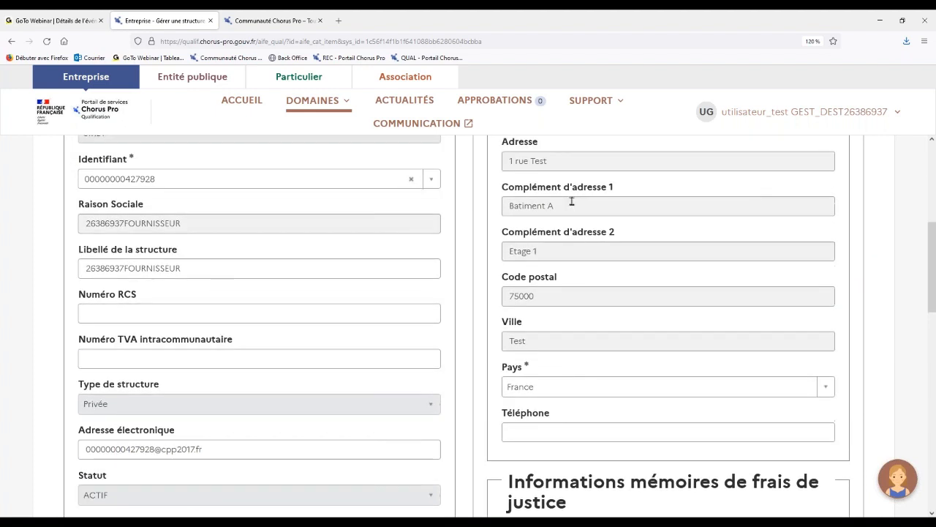
left_click(556, 161)
scroll(556, 161, "up", 1)
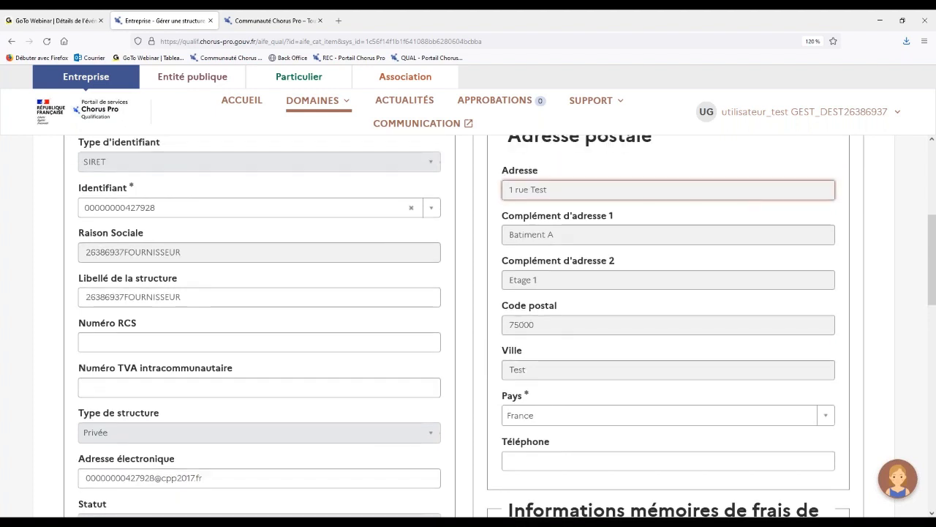
scroll(556, 161, "down", 1)
scroll(514, 194, "down", 4)
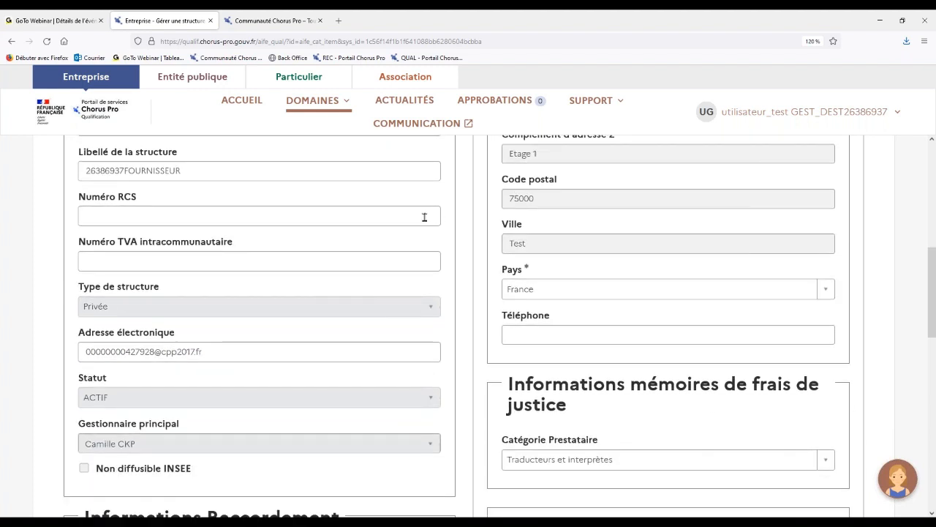
Review the e-mail address field, the connection options, the legal-fee provider category and the reimbursement request fields.
scroll(424, 217, "down", 1)
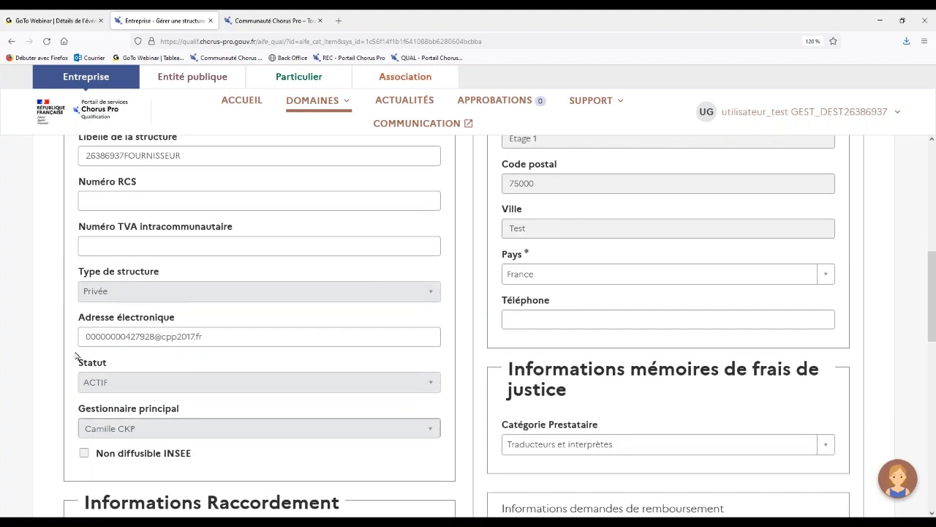
left_click(227, 333)
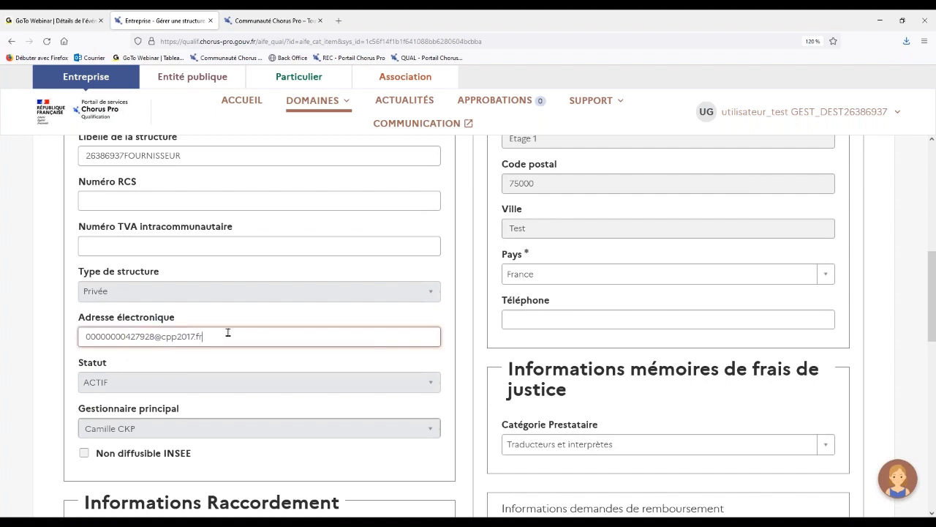
scroll(212, 343, "down", 1)
scroll(278, 378, "down", 4)
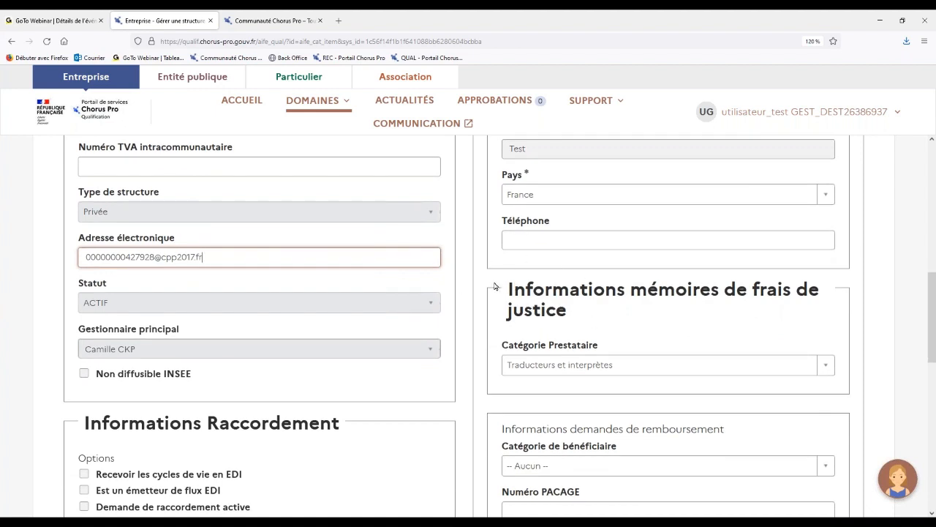
scroll(527, 321, "down", 2)
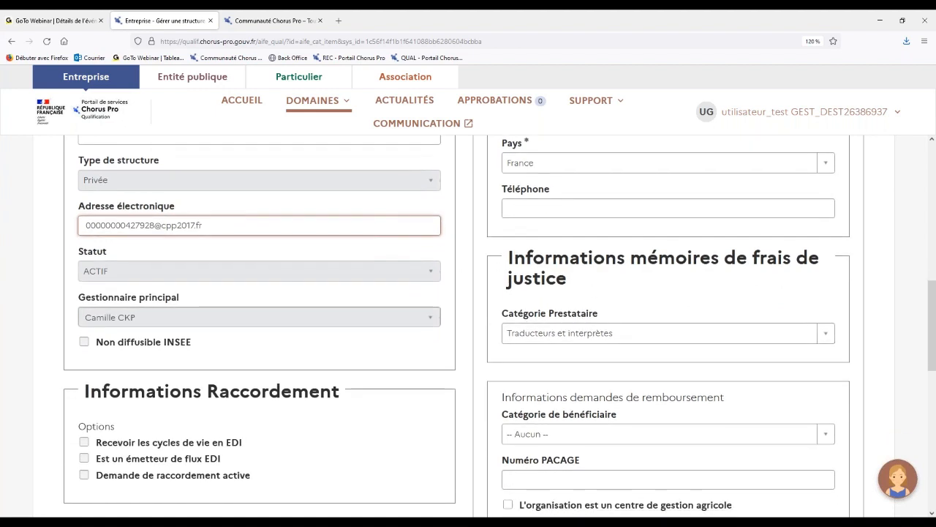
scroll(534, 296, "down", 3)
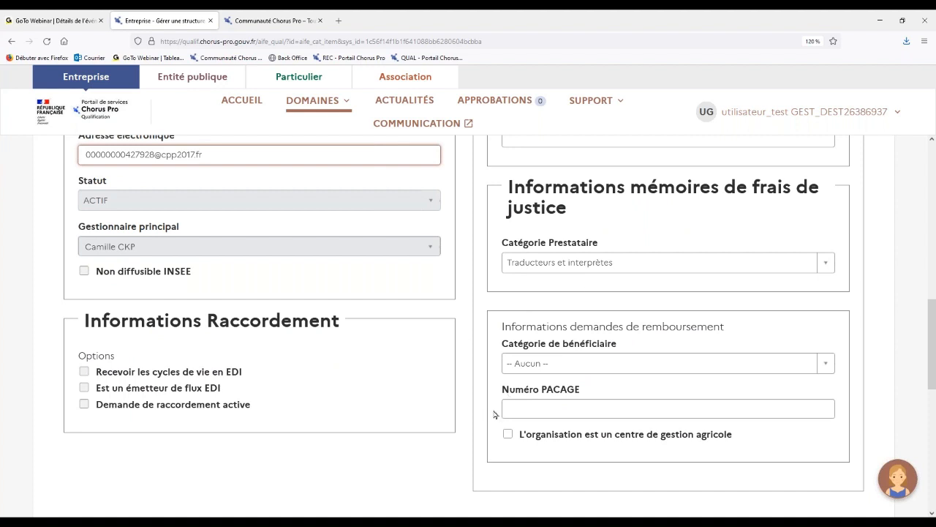
left_click(460, 401)
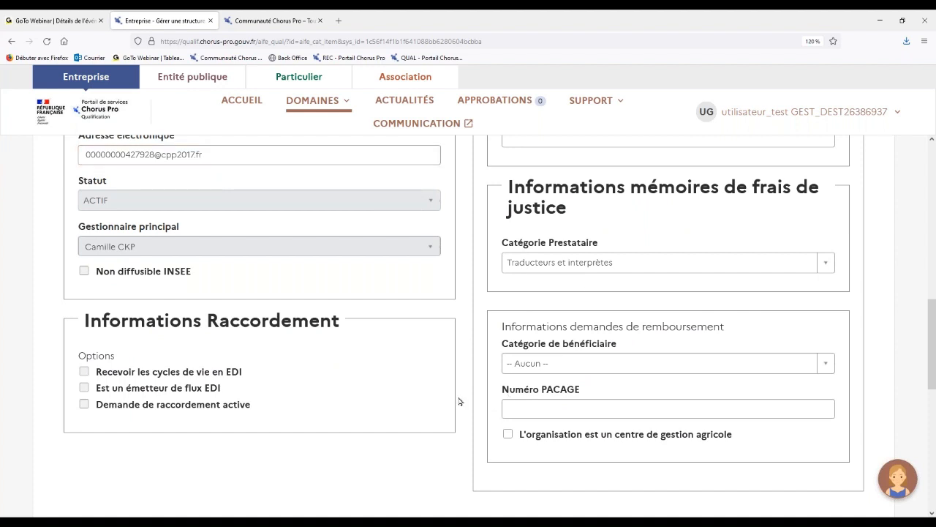
scroll(459, 401, "down", 3)
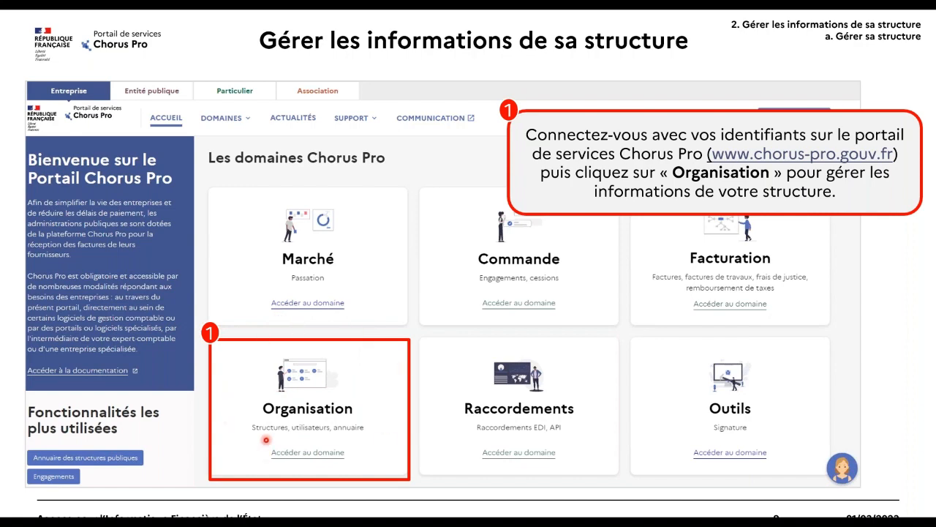
key("Right")
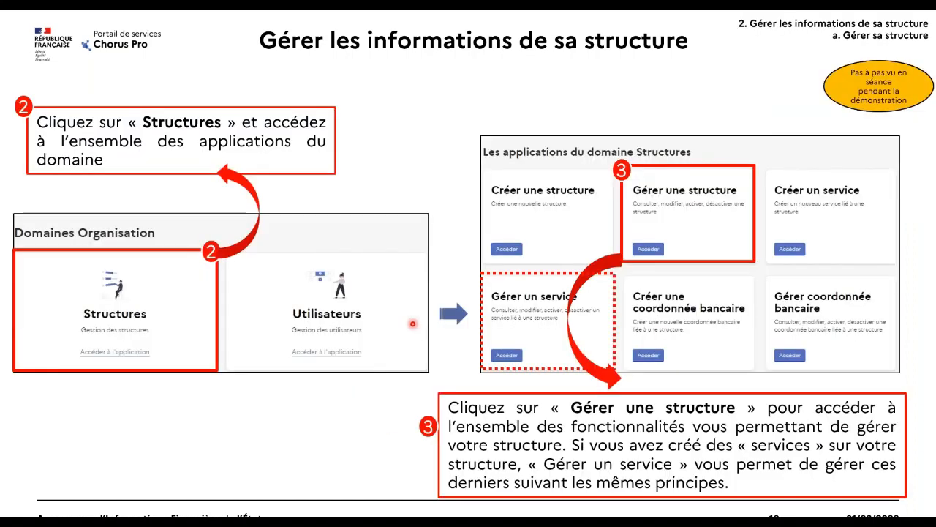
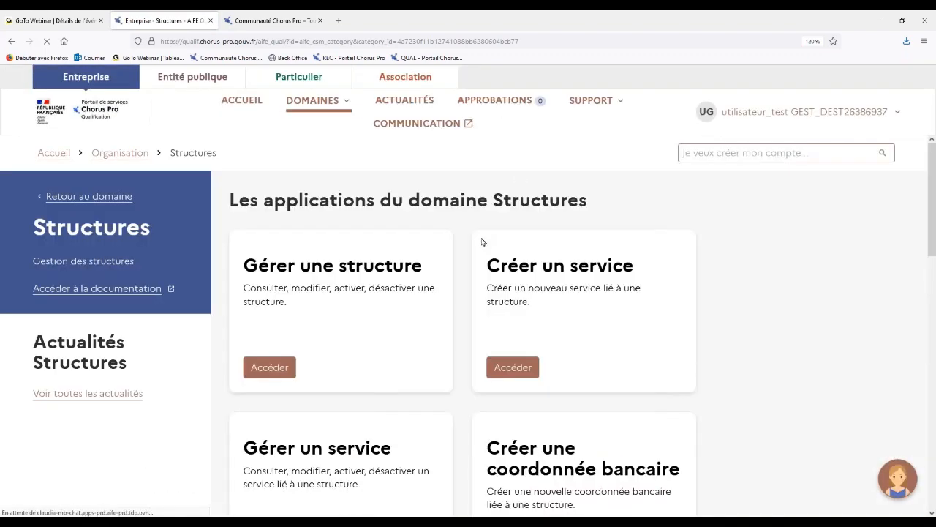
Open the "Créer une coordonnée bancaire" application from the Structures domain.
scroll(482, 242, "down", 1)
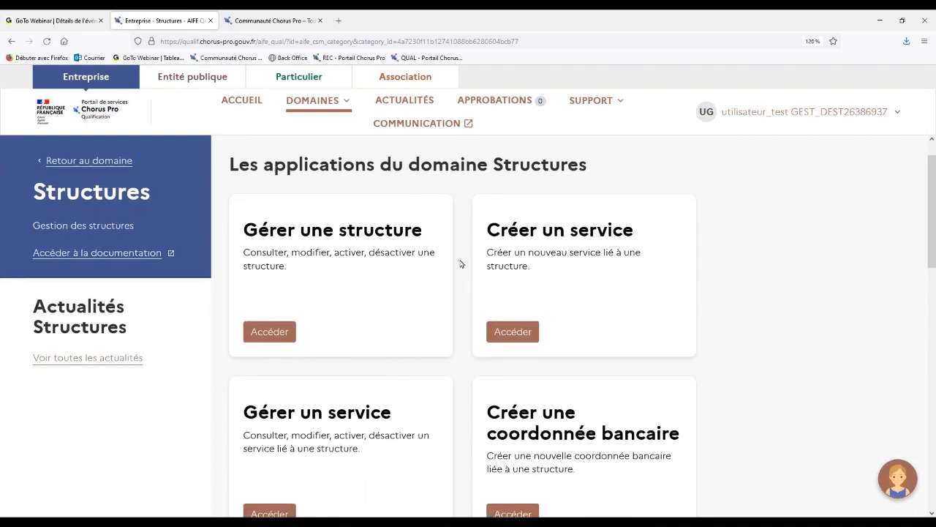
scroll(461, 264, "down", 2)
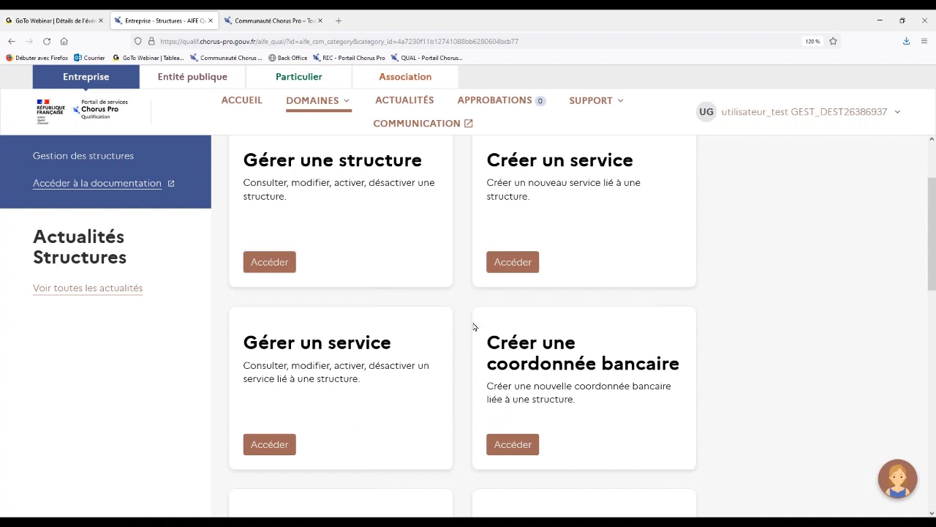
scroll(476, 326, "down", 5)
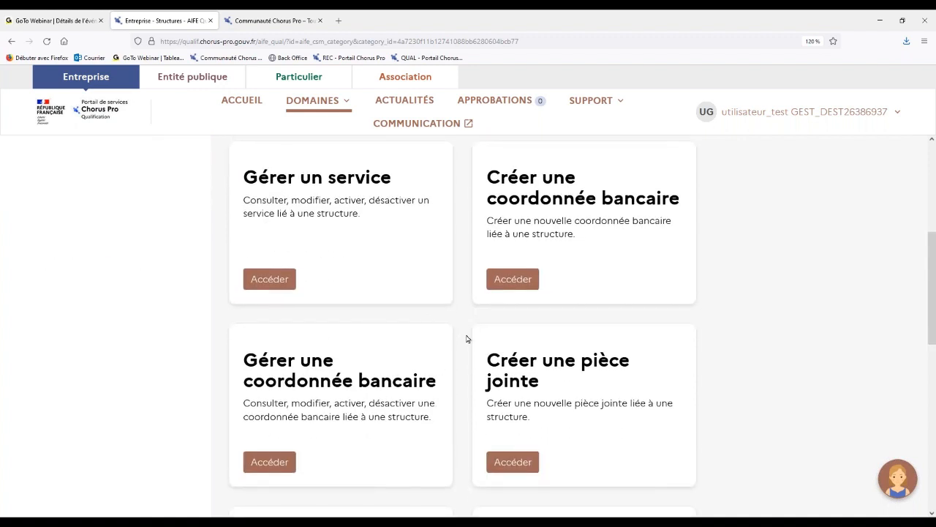
scroll(467, 338, "down", 5)
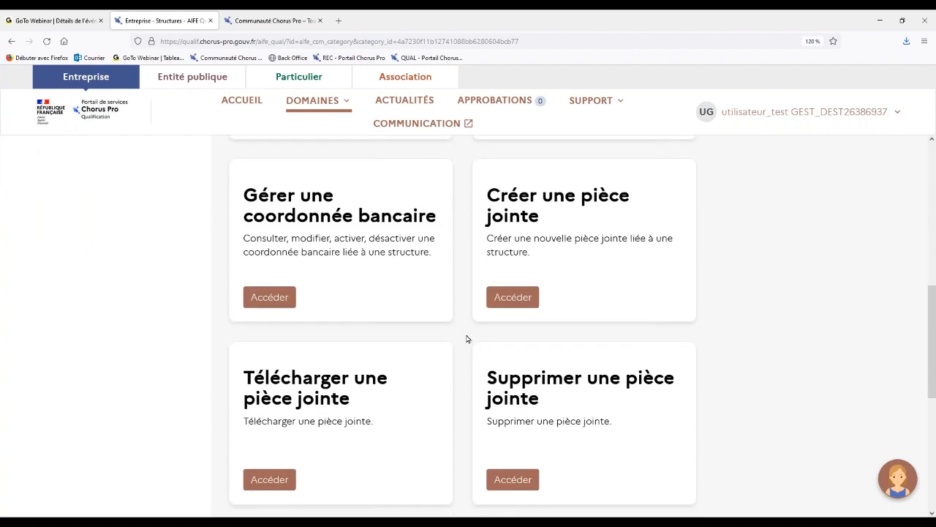
scroll(467, 339, "up", 6)
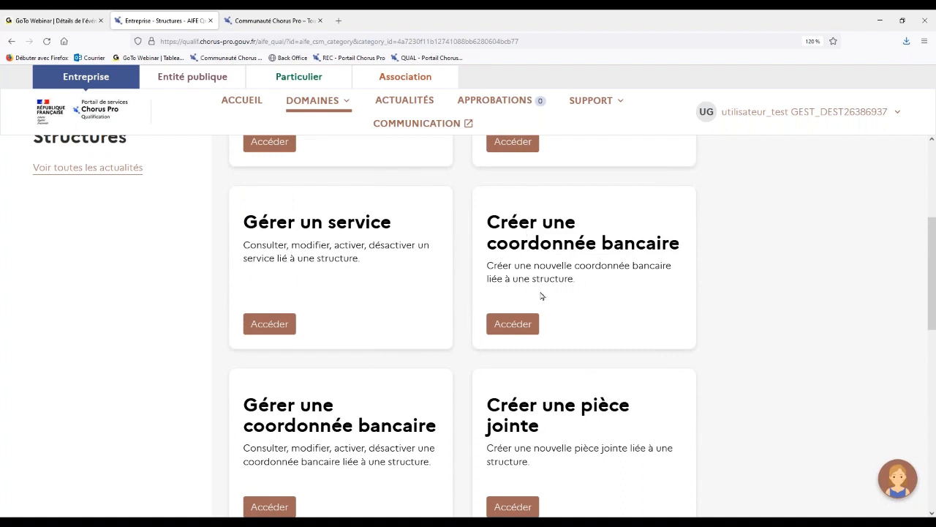
left_click(515, 325)
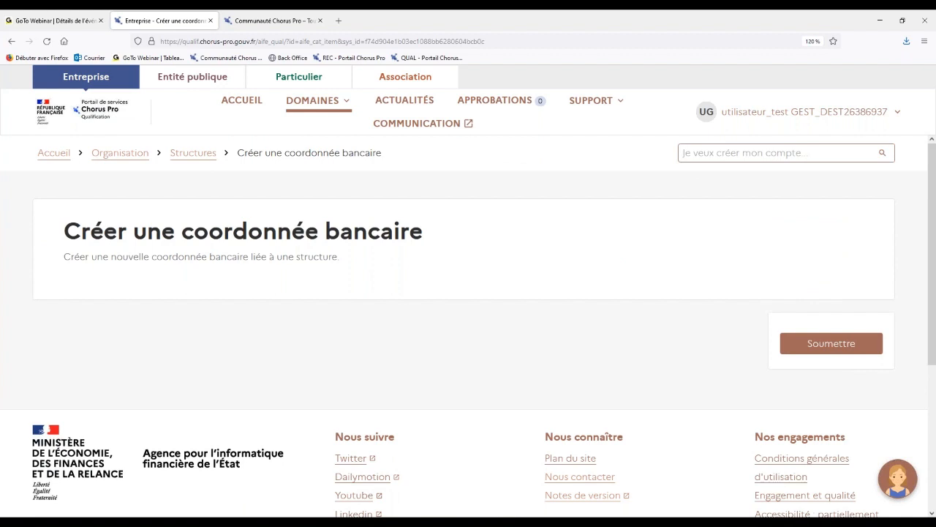
Name the new bank detail "IBAN test" and link it to the FOURNISSEUR structure.
scroll(468, 329, "down", 1)
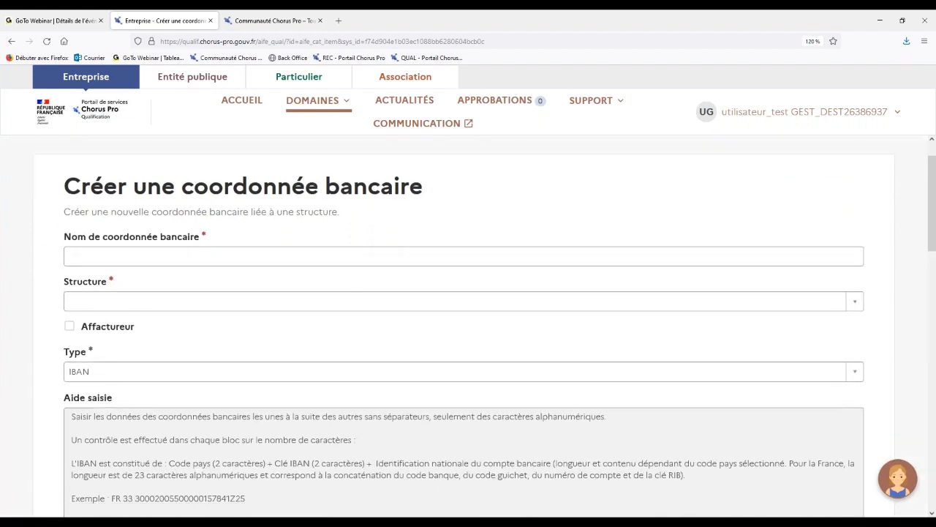
left_click(290, 256)
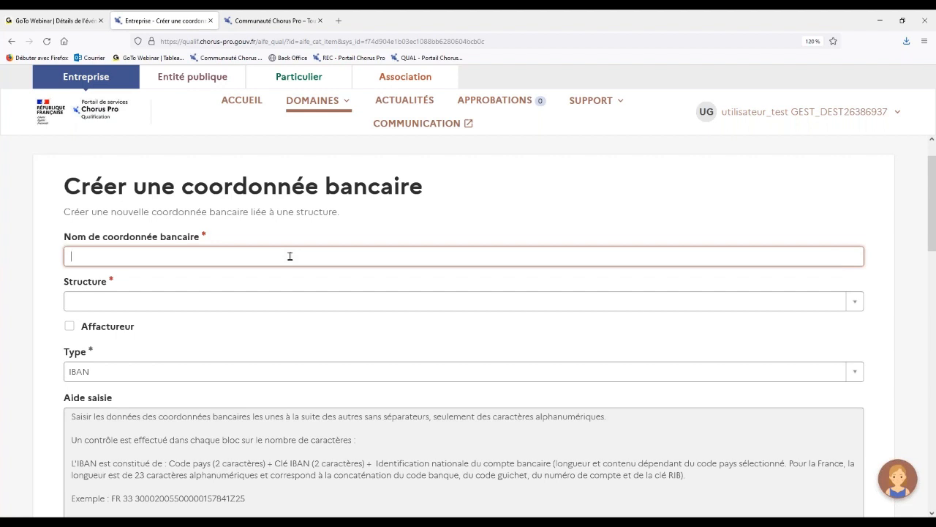
type("IBAN test")
left_click(218, 305)
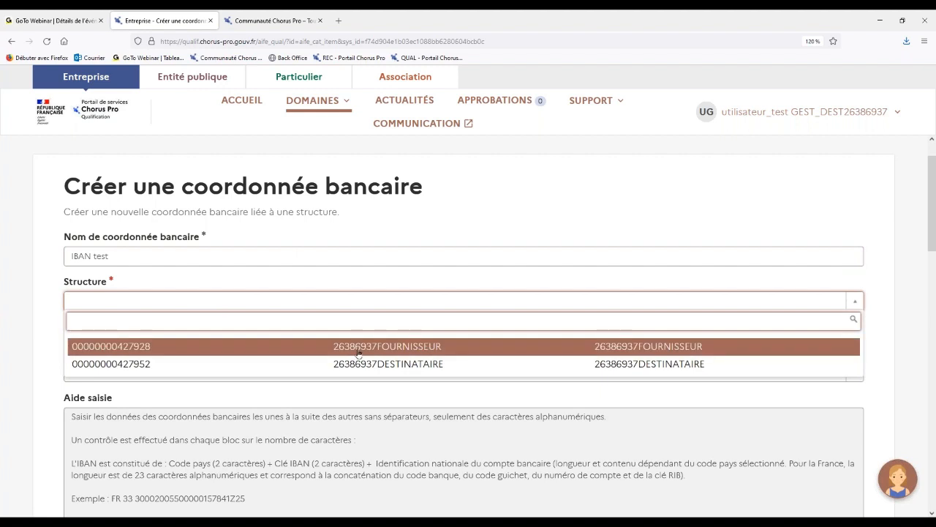
left_click(358, 348)
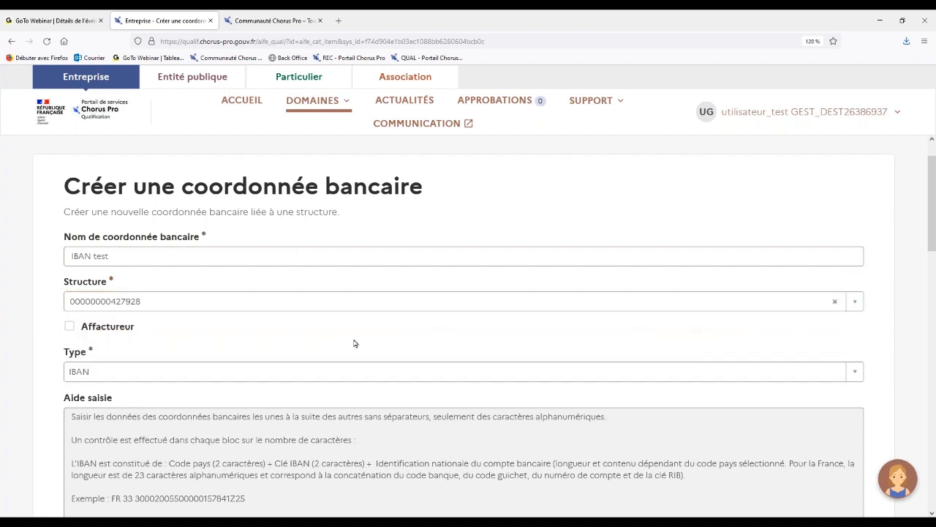
Enable the Affactureur option to view its additional fields, and disable it again.
scroll(354, 343, "down", 2)
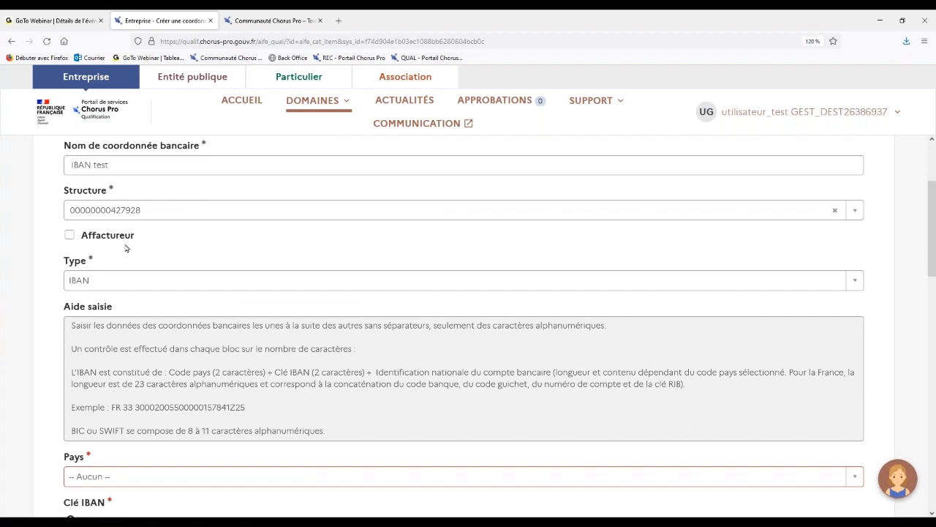
left_click(69, 236)
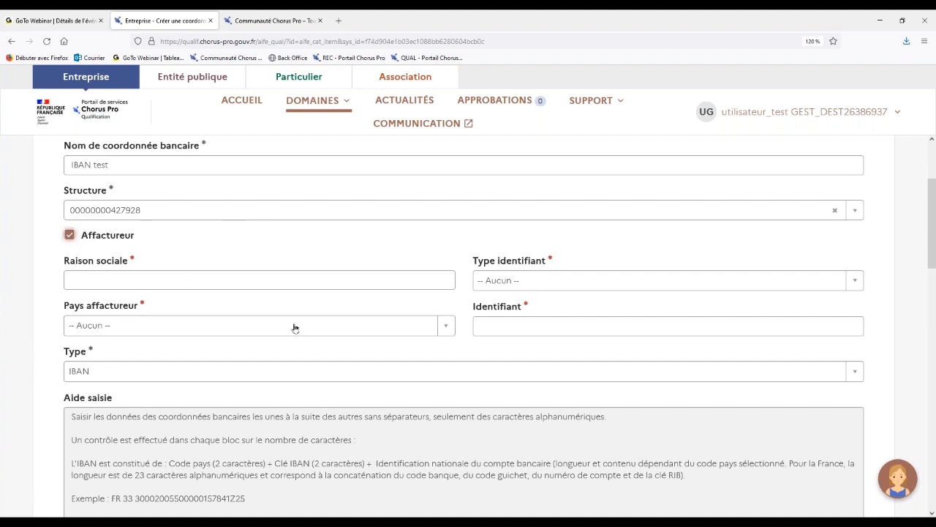
left_click(70, 235)
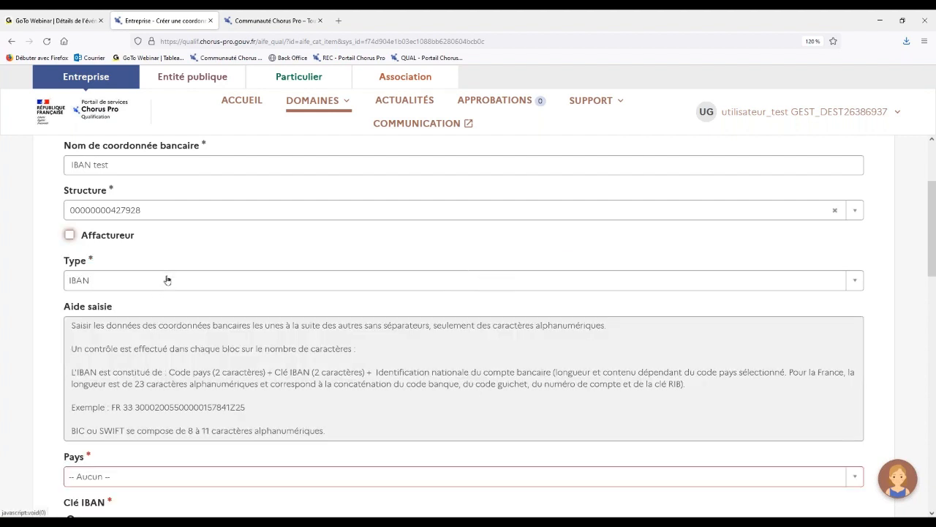
Set the bank detail's type to IBAN and its country to France.
left_click(166, 280)
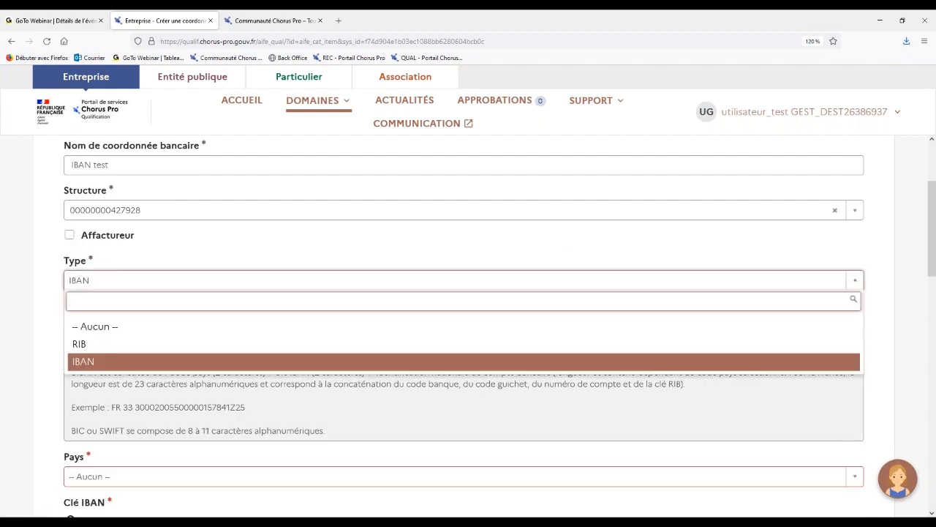
left_click(146, 361)
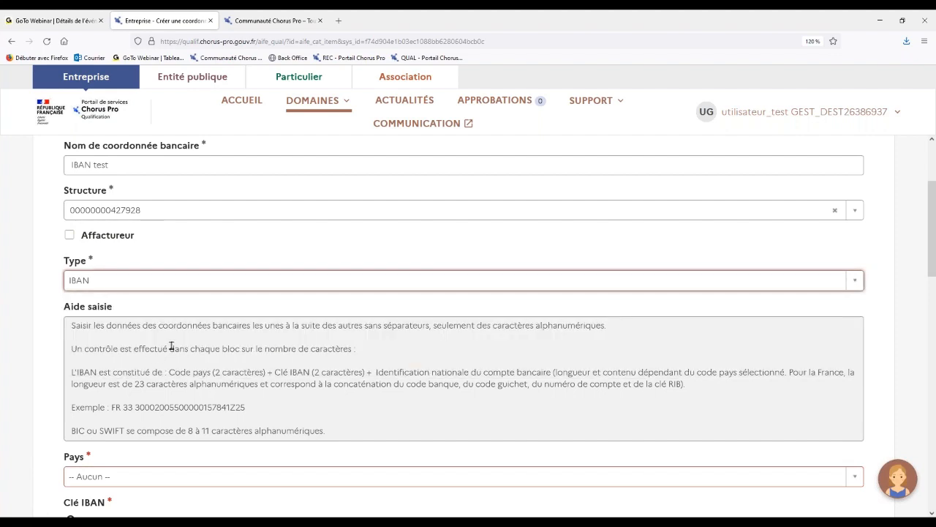
scroll(171, 346, "down", 2)
scroll(171, 345, "down", 3)
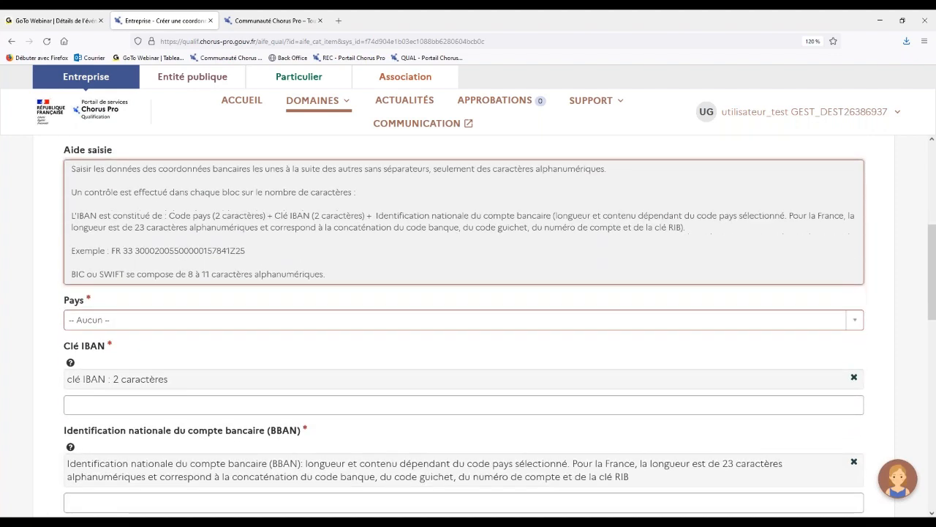
scroll(76, 197, "down", 1)
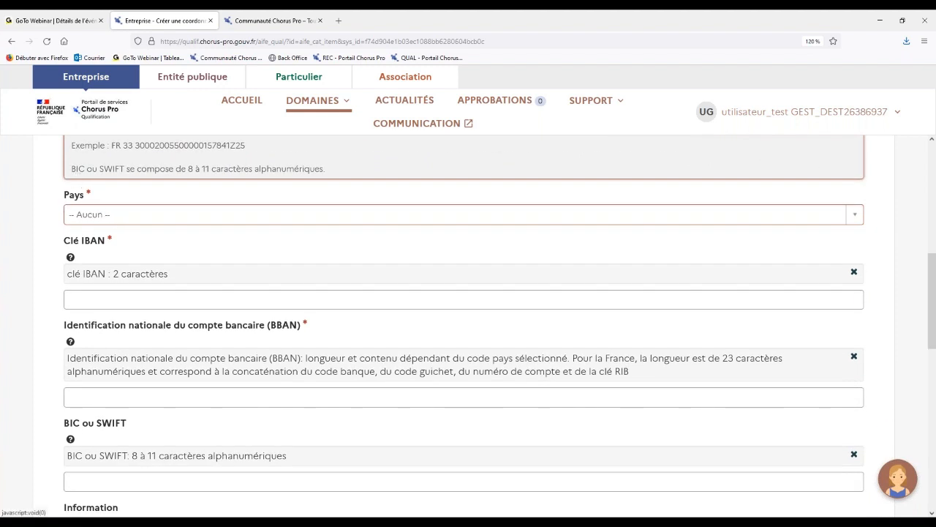
left_click(107, 213)
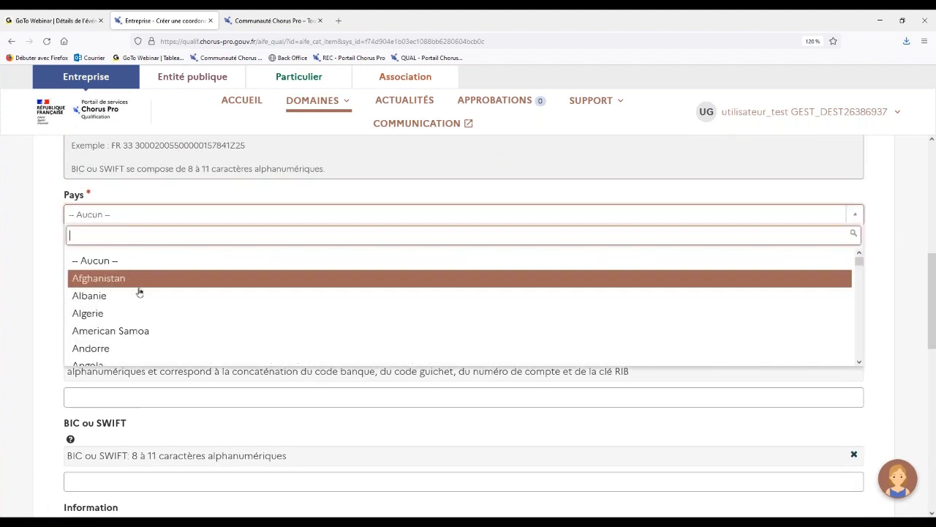
type("fr")
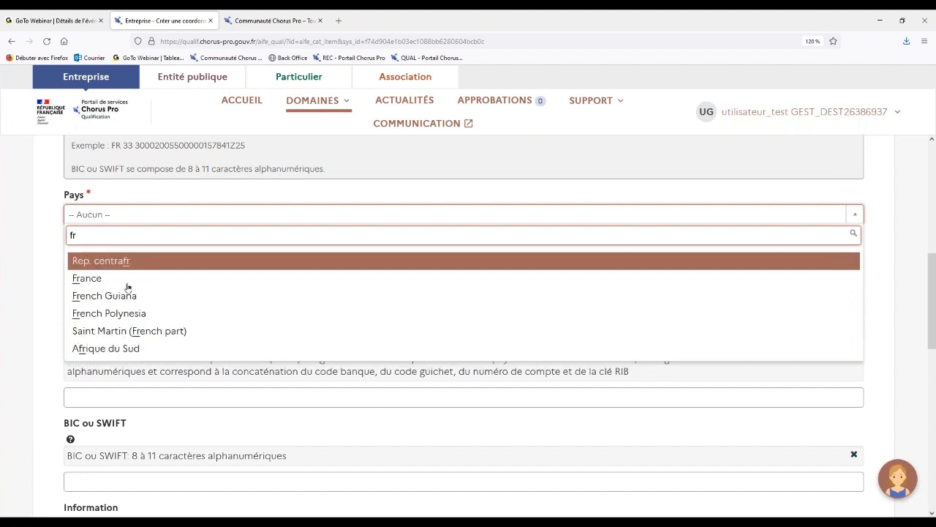
left_click(89, 281)
key("Tab")
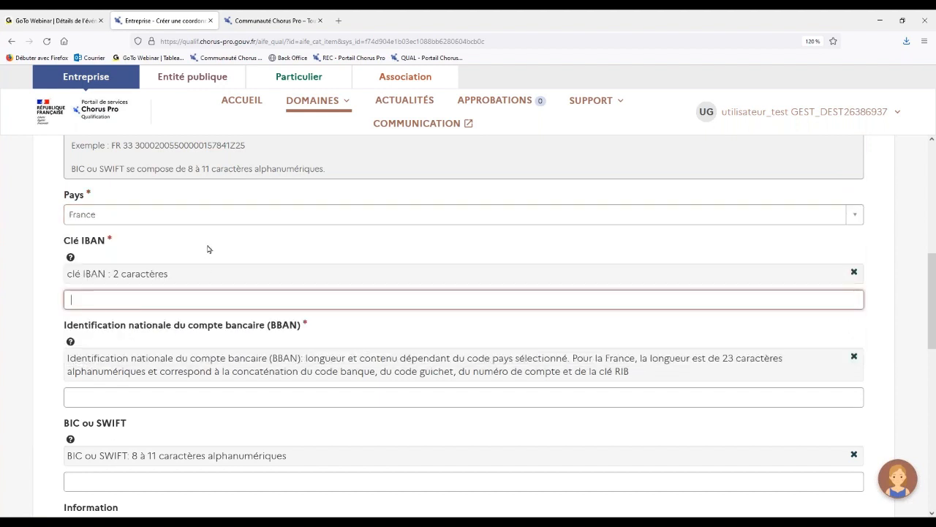
Review the Clé IBAN, BBAN and BIC ou SWIFT fields and the RIB/IBAN attachment instruction.
scroll(209, 249, "down", 1)
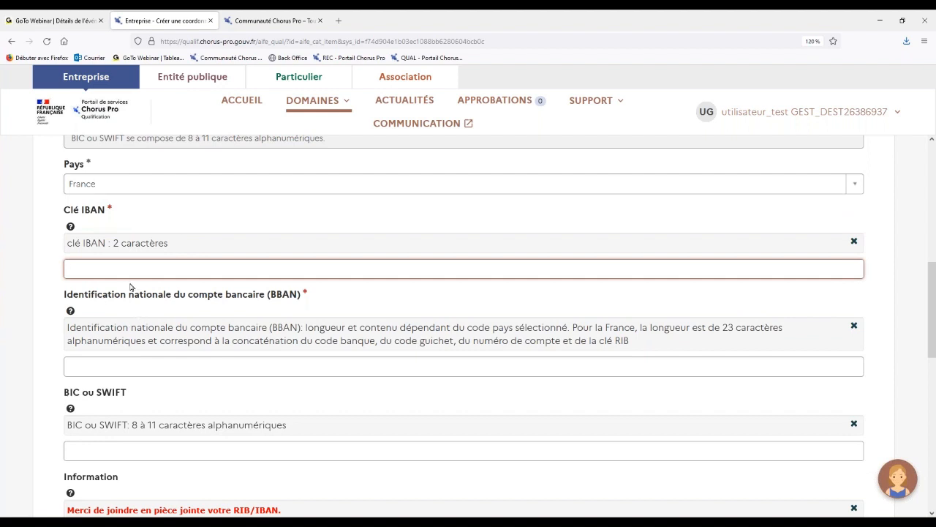
left_click(131, 364)
scroll(131, 364, "down", 2)
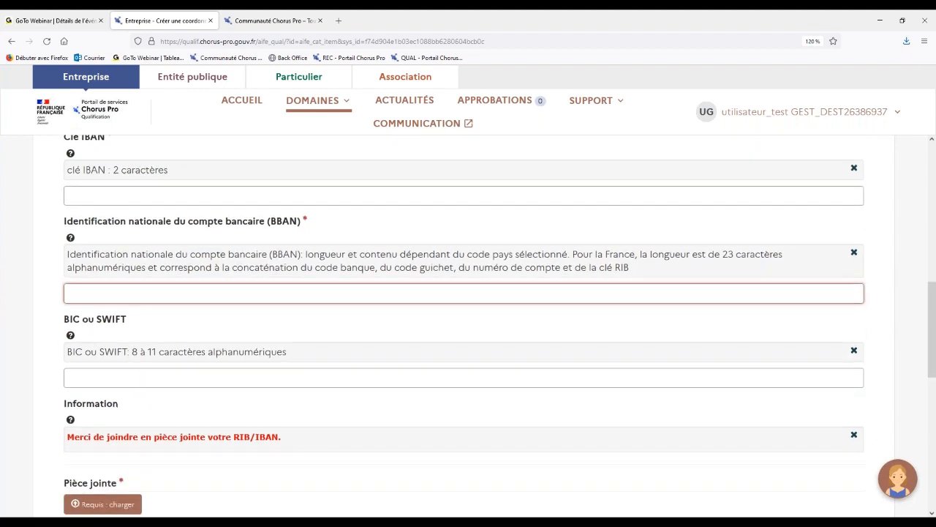
scroll(104, 284, "down", 1)
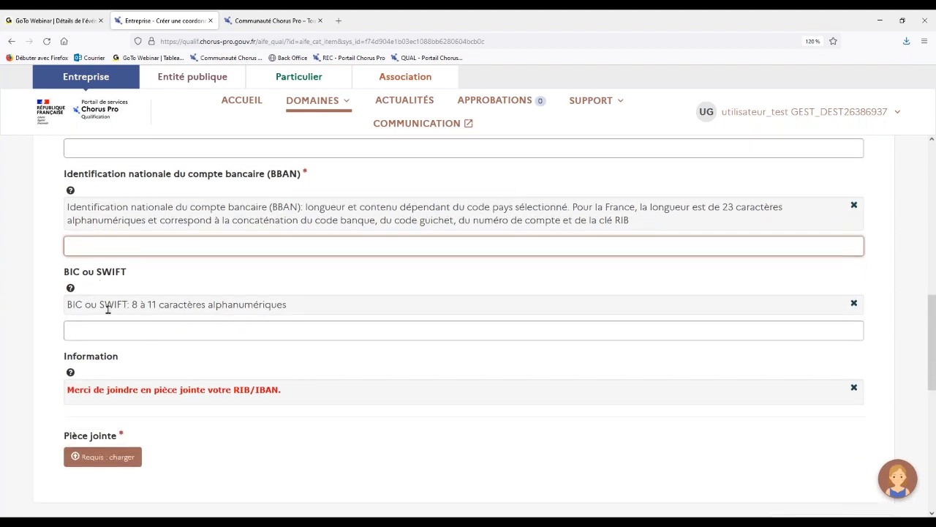
left_click(106, 333)
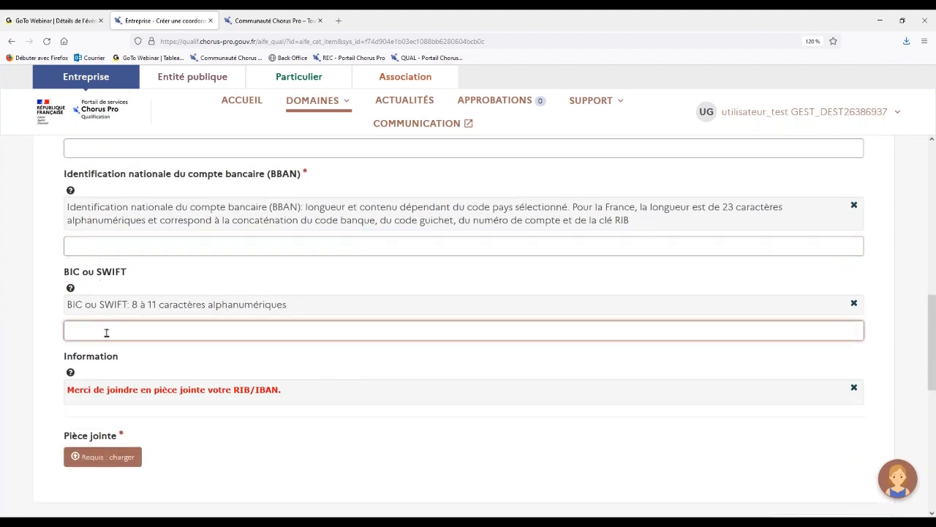
scroll(106, 332, "down", 1)
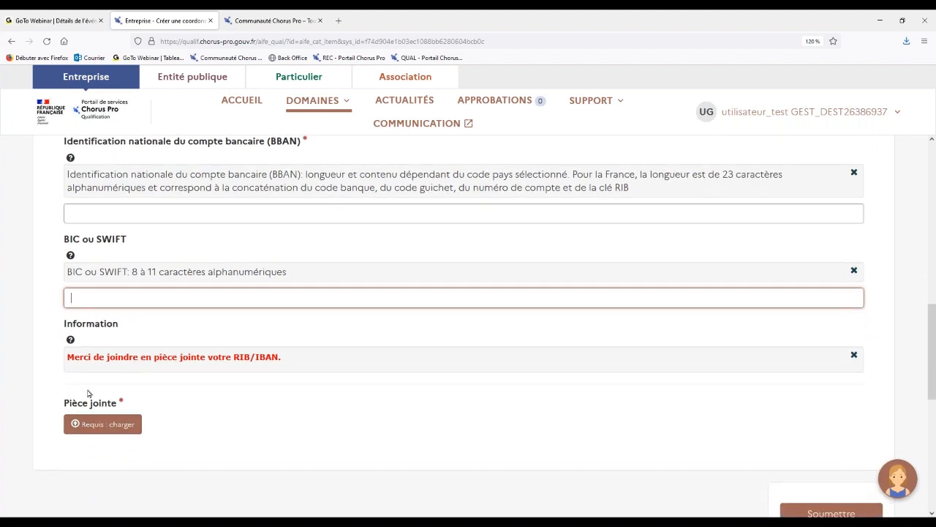
Attach IBAN-test.pdf from the Jeux de données folder in Frais de Justice as the bank detail's supporting document.
key("Tab")
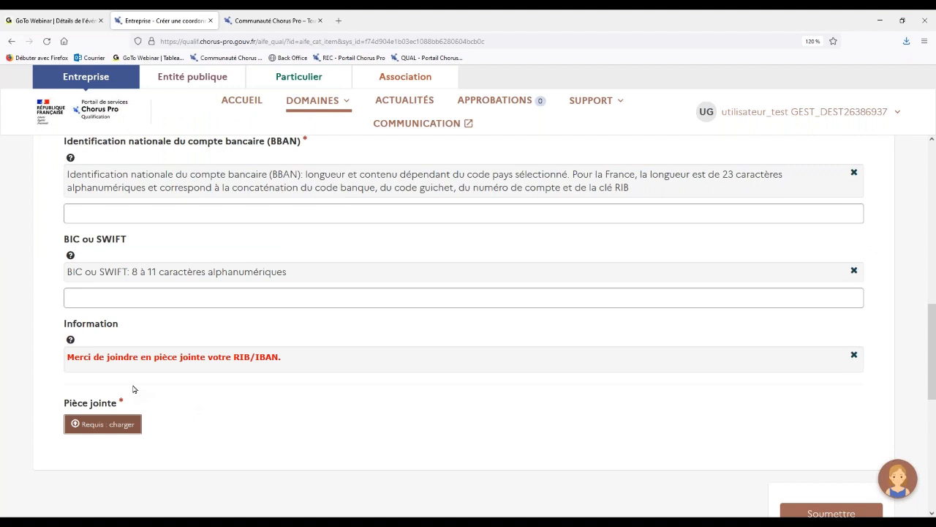
left_click(106, 422)
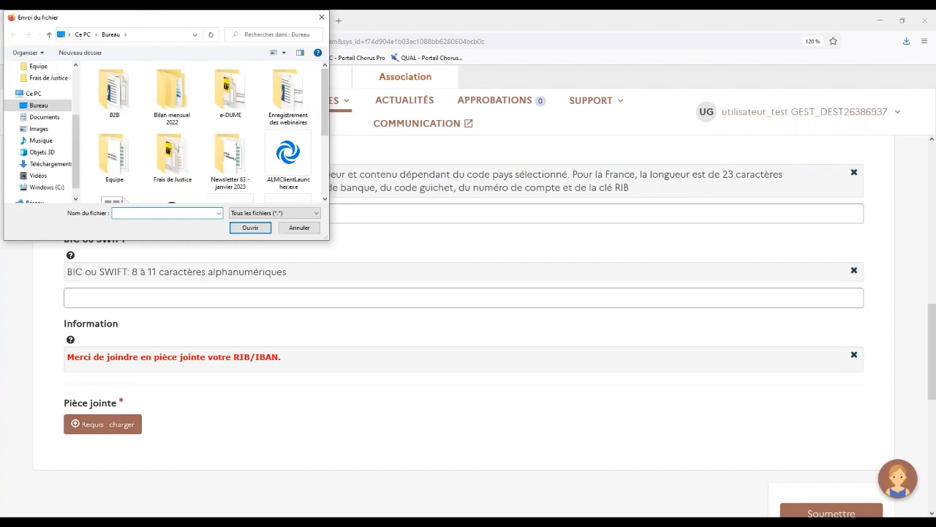
left_click(44, 77)
left_click(136, 124)
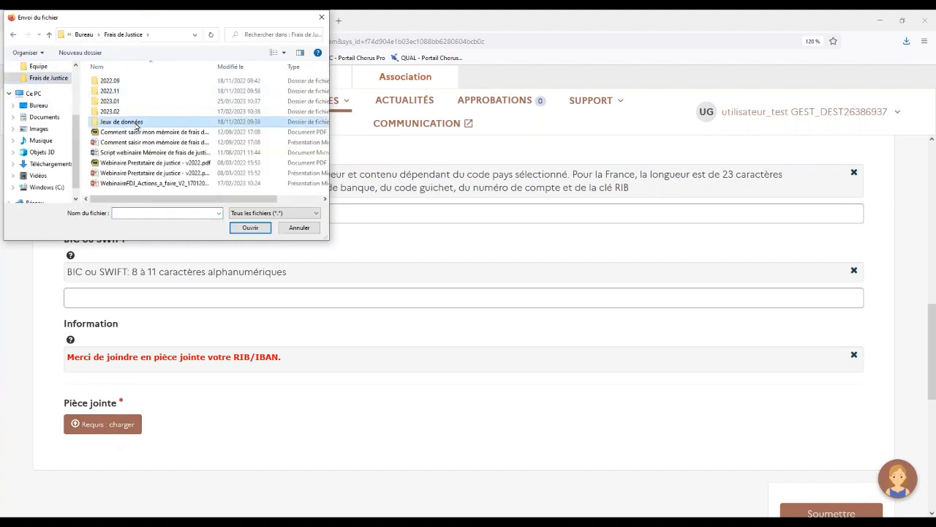
double_click(136, 125)
left_click(118, 123)
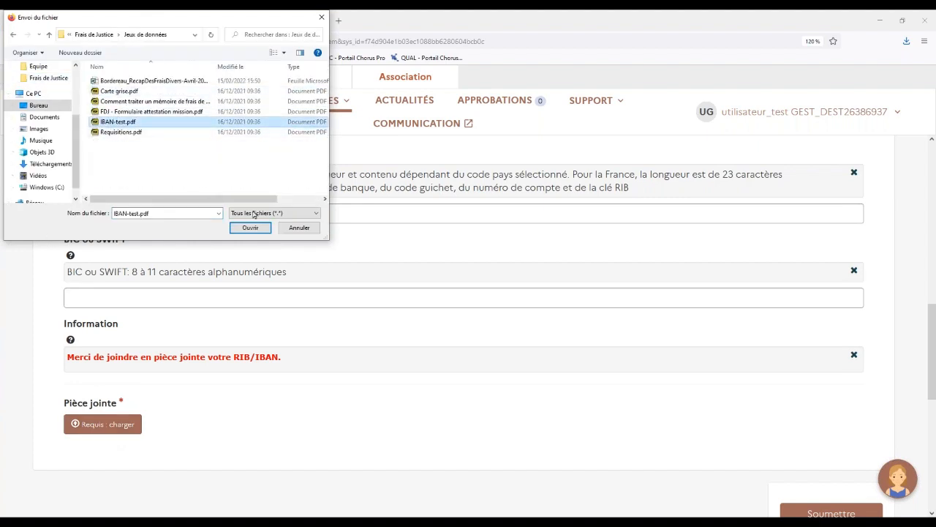
left_click(250, 228)
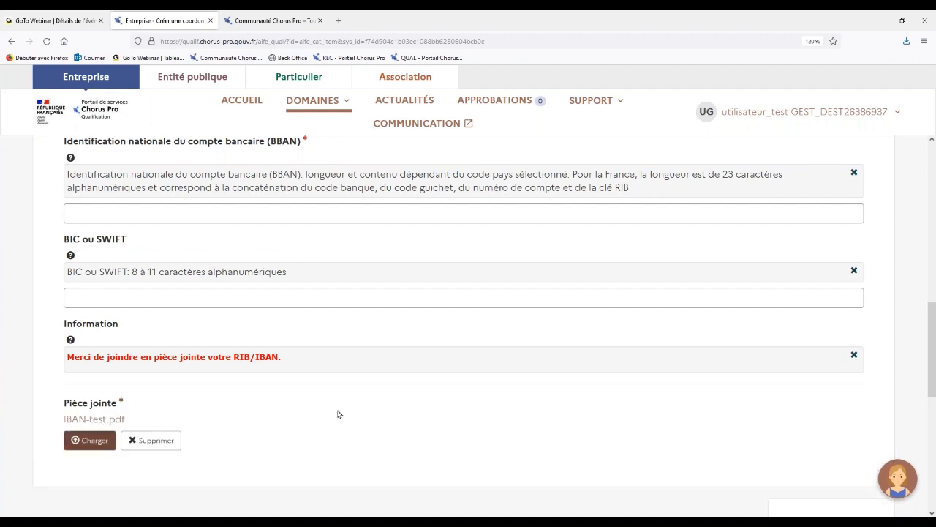
left_click(89, 440)
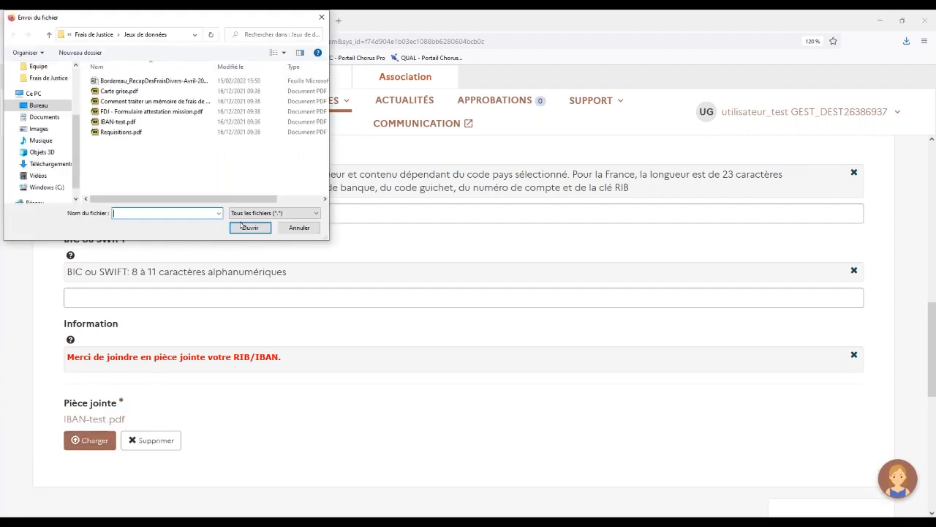
left_click(298, 227)
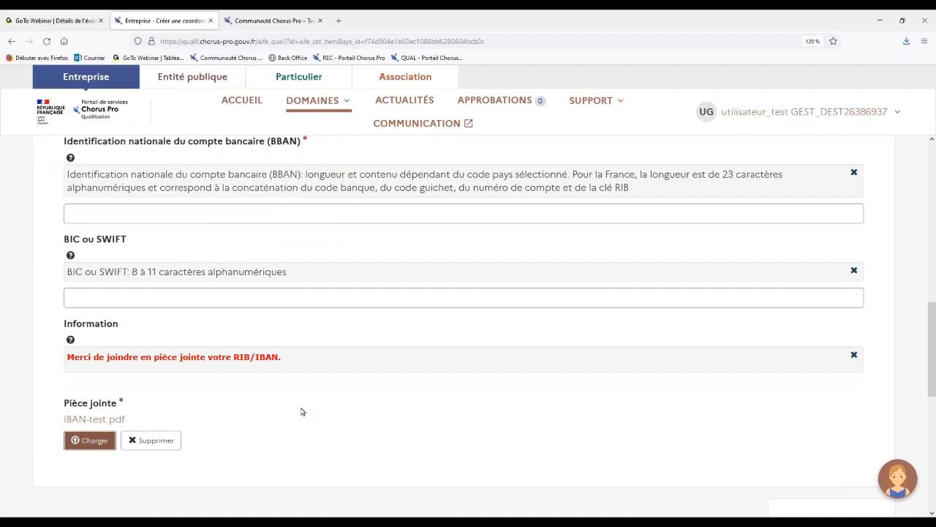
Leave the bank detail creation form without submitting it, discarding the entries, and return to the Structures domain.
scroll(301, 411, "down", 2)
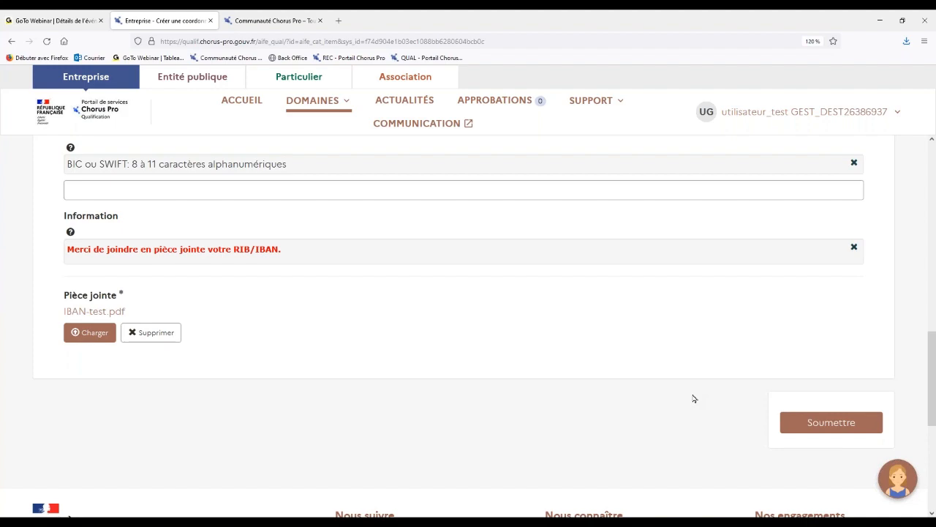
scroll(694, 398, "up", 5)
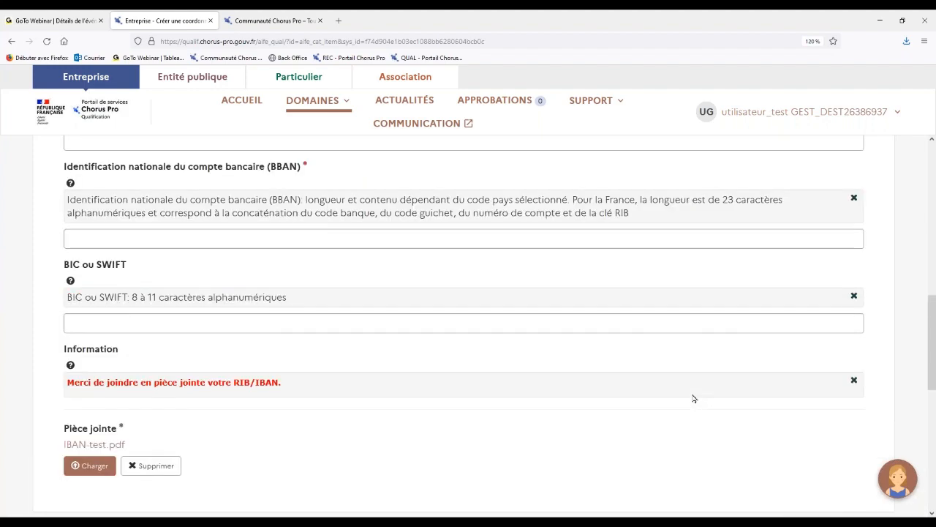
scroll(694, 399, "up", 5)
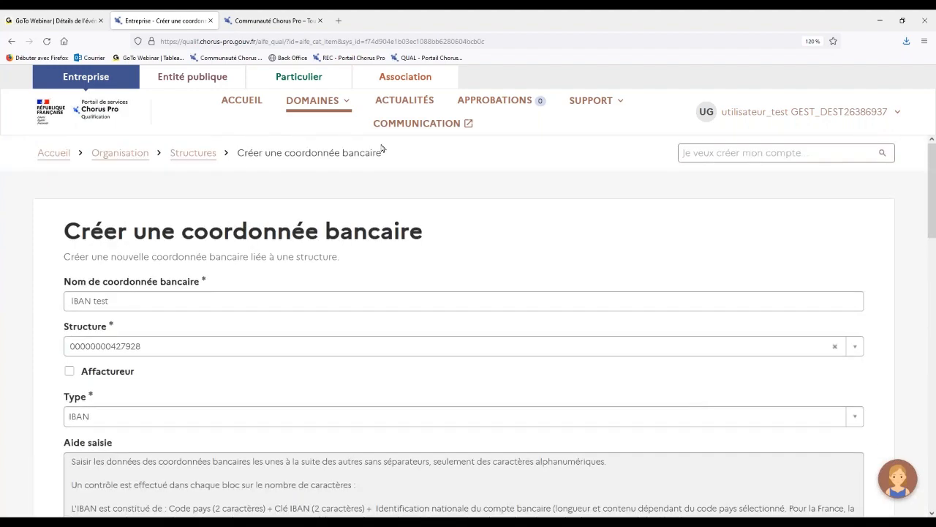
left_click(198, 155)
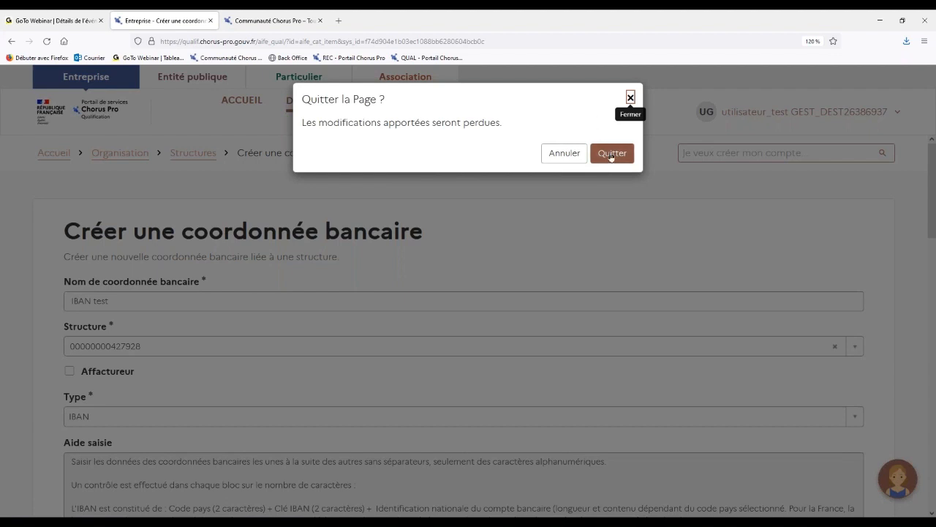
left_click(610, 154)
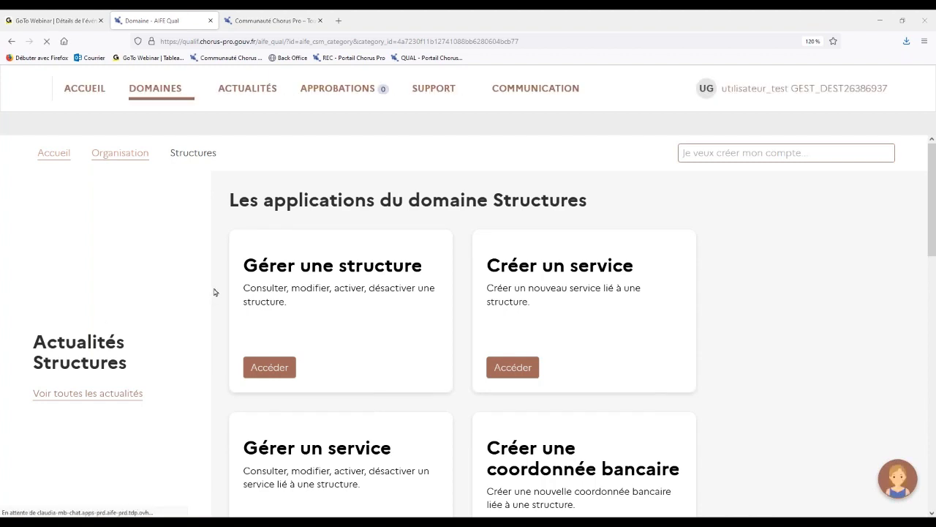
Open the Gérer une coordonnée bancaire application from the Structures domain.
scroll(214, 292, "down", 3)
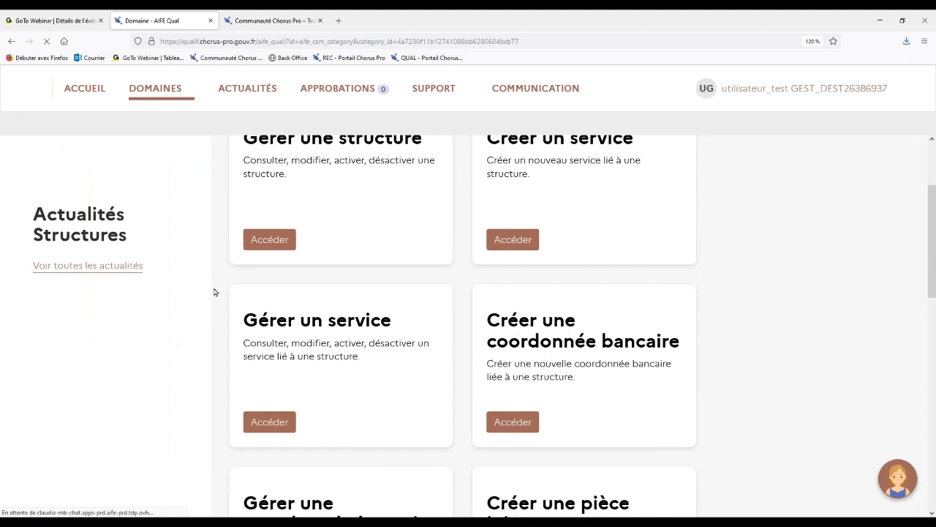
scroll(215, 292, "down", 1)
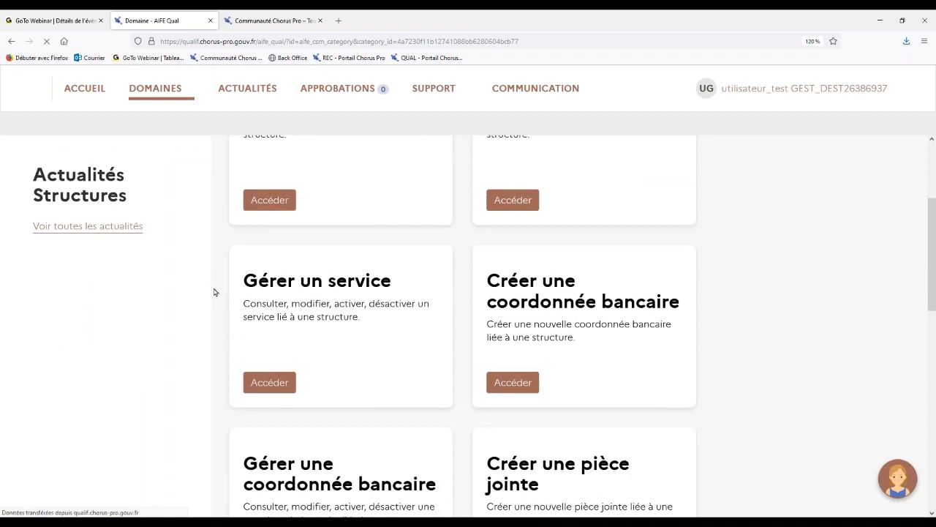
scroll(214, 292, "down", 1)
scroll(214, 292, "down", 1)
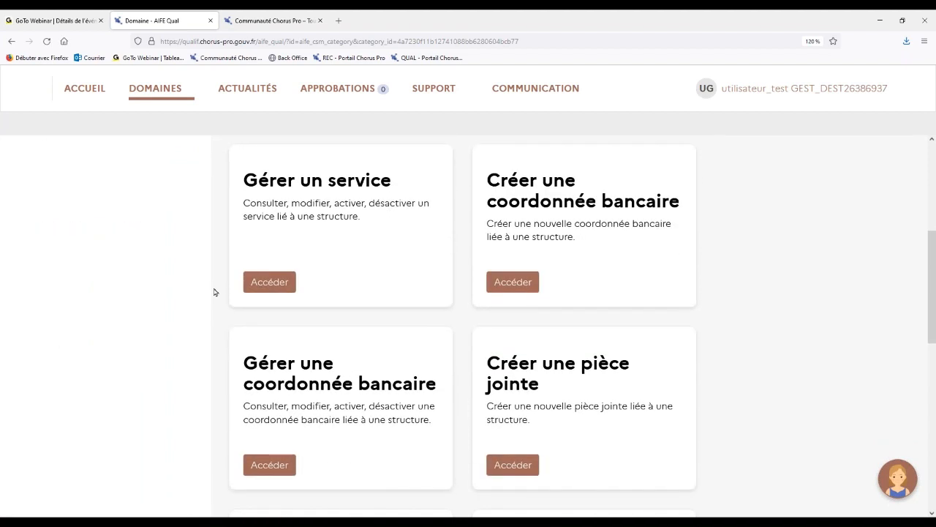
scroll(214, 292, "down", 1)
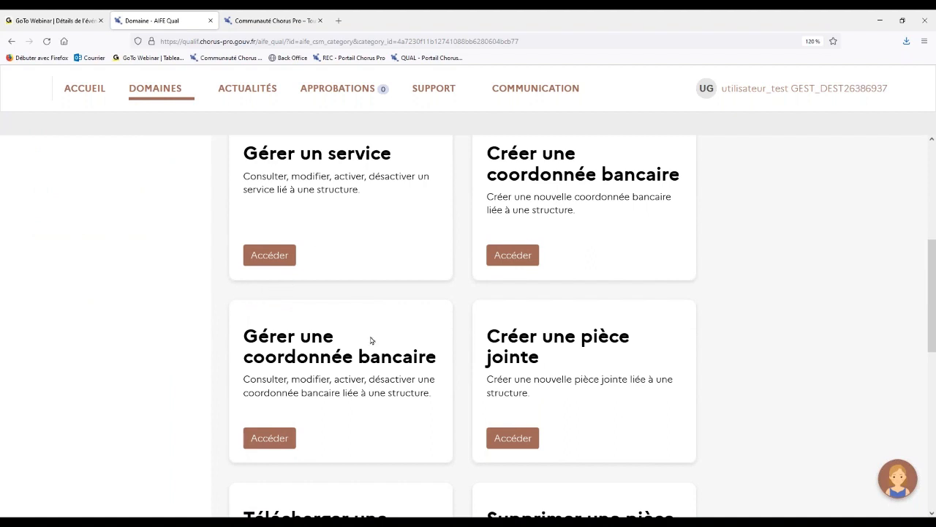
scroll(371, 340, "down", 1)
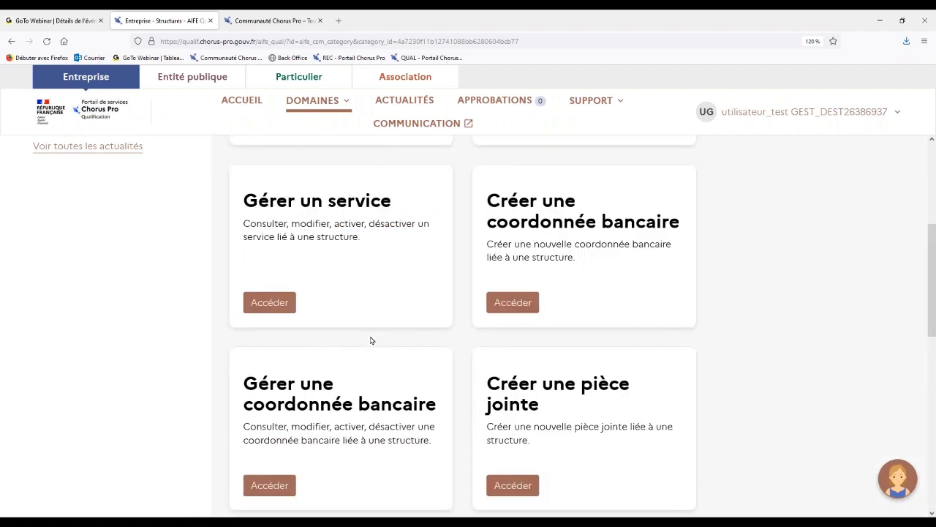
scroll(371, 341, "down", 1)
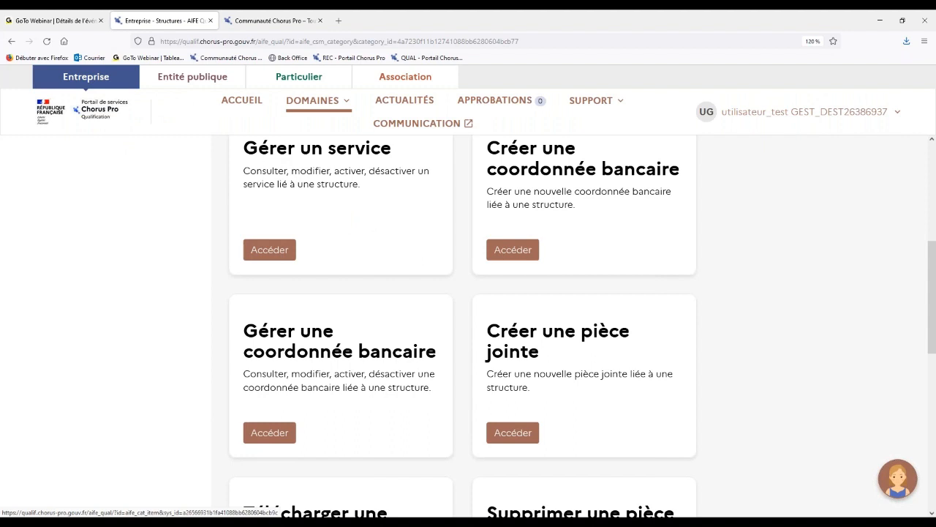
left_click(269, 432)
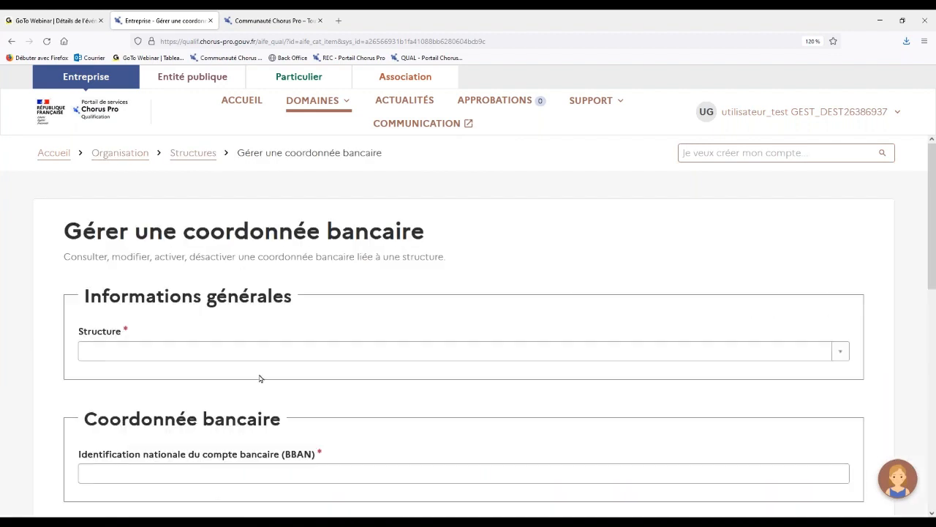
Select the FOURNISSEUR structure and its IBAN Frais de justice bank account.
left_click(255, 351)
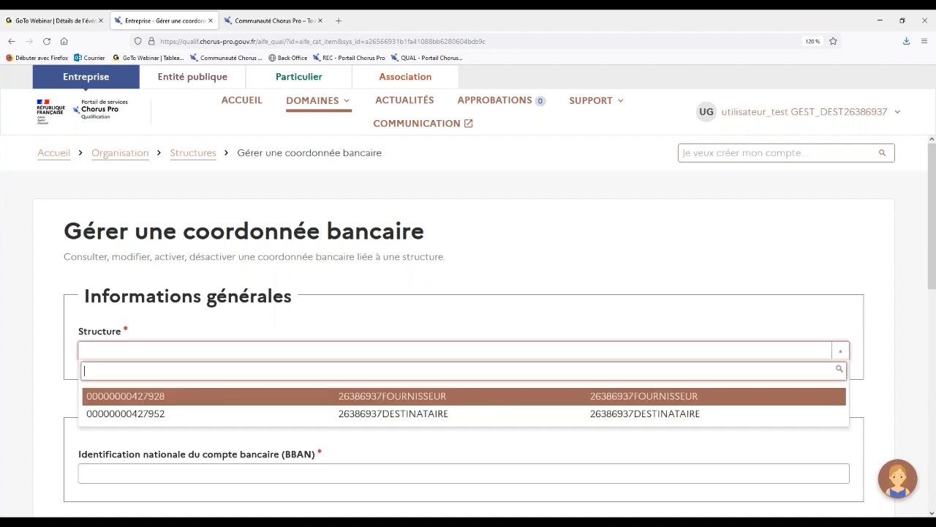
left_click(226, 397)
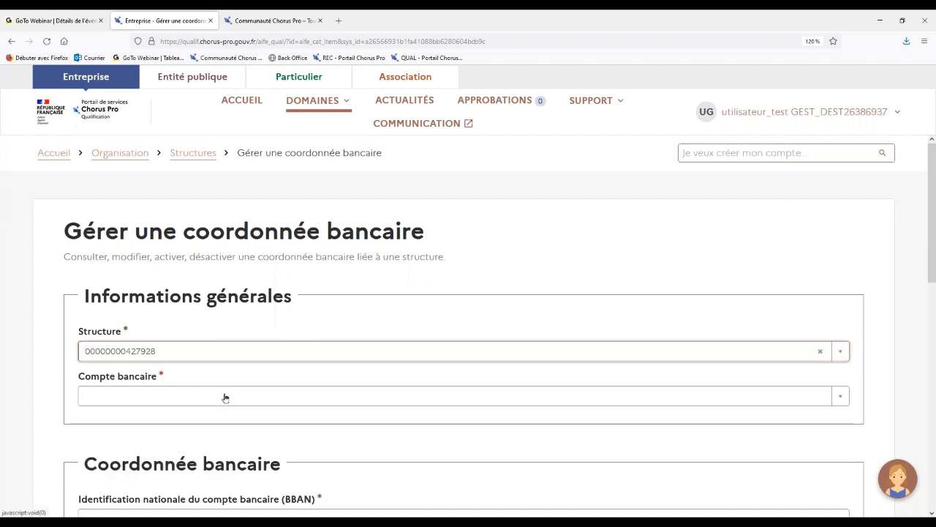
scroll(234, 365, "down", 1)
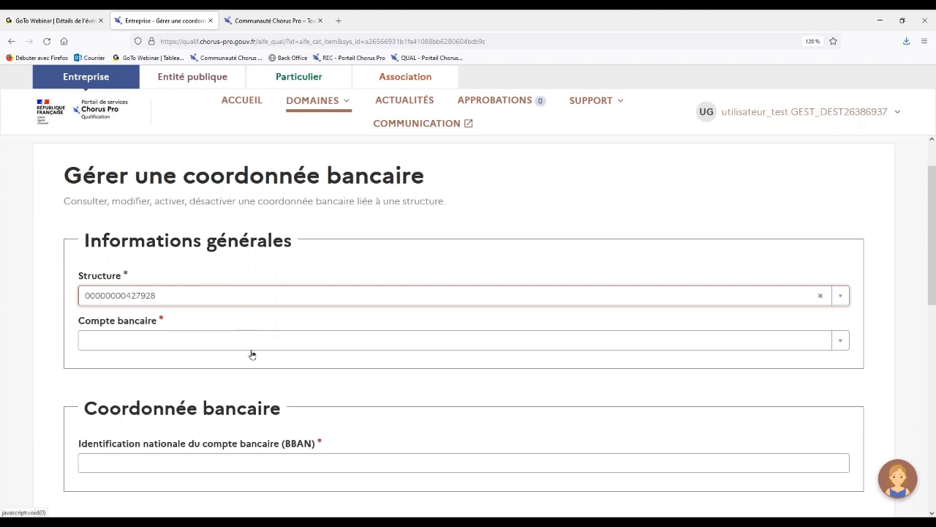
scroll(256, 352, "down", 1)
left_click(274, 293)
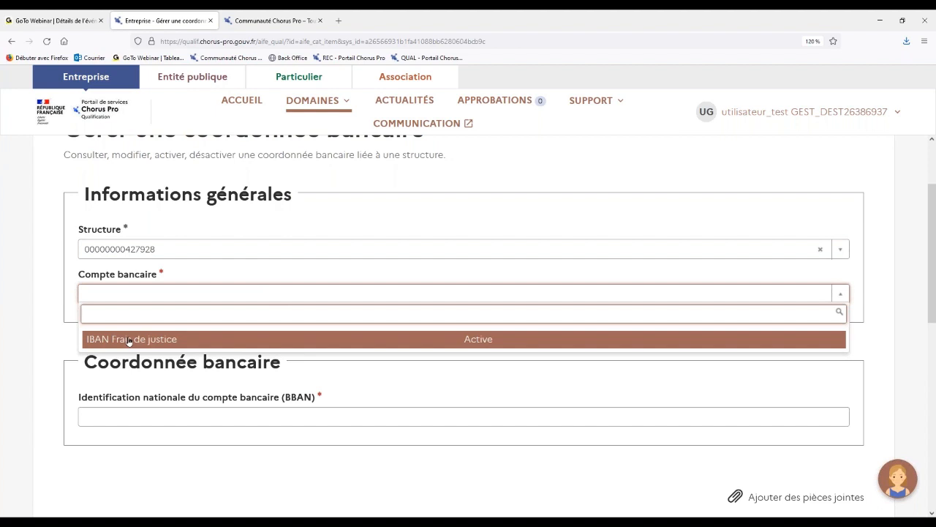
left_click(129, 340)
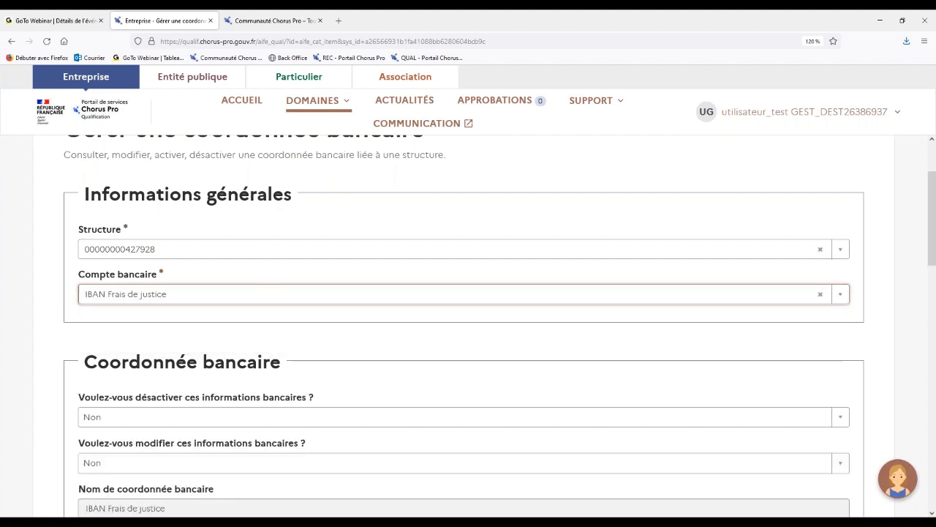
left_click(115, 344)
Set the option to deactivate the bank information to Oui, and set it back to Non.
scroll(115, 345, "down", 1)
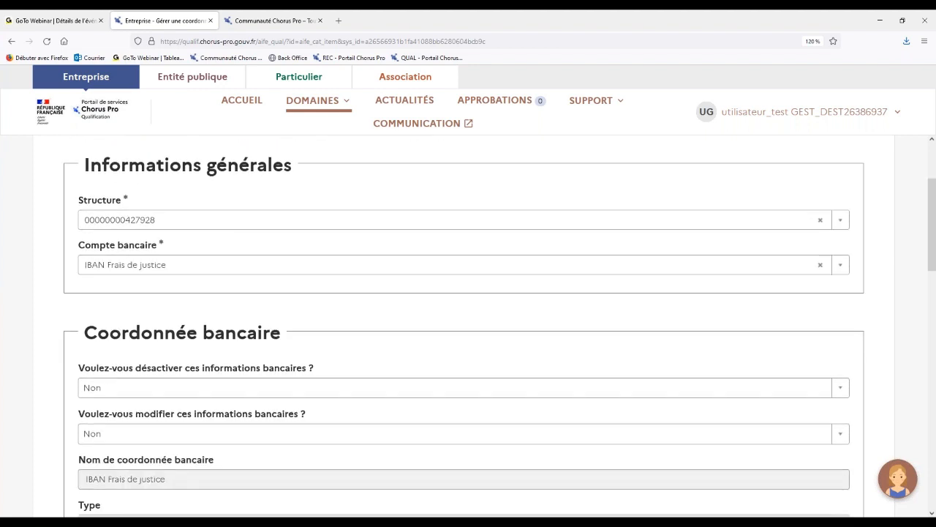
scroll(468, 326, "down", 3)
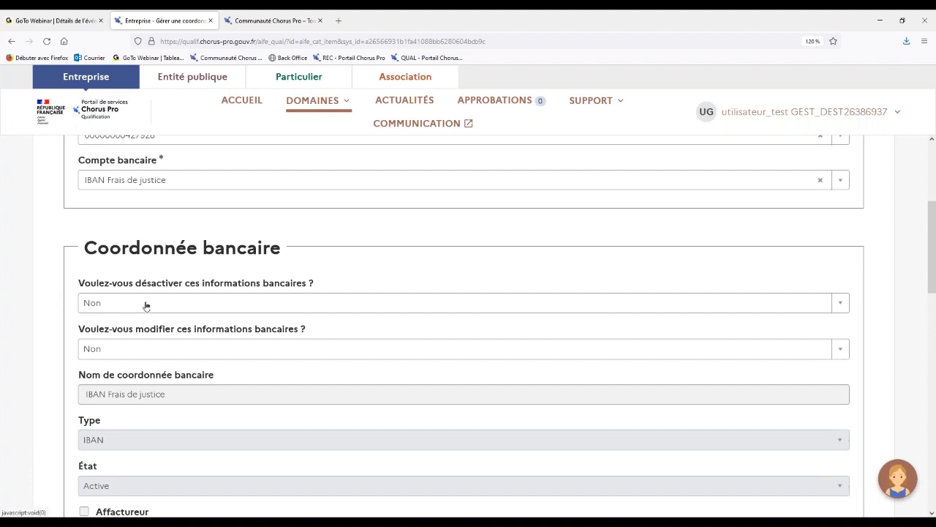
left_click(215, 303)
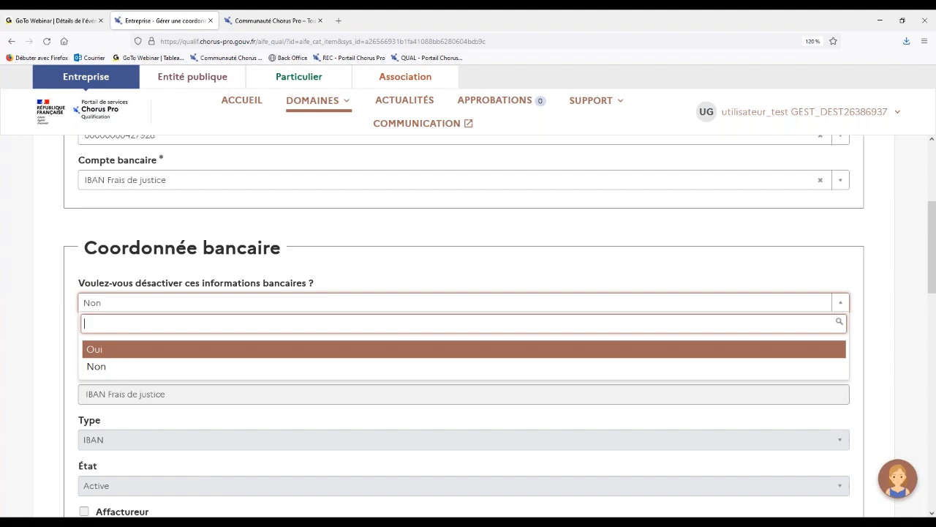
key("Return")
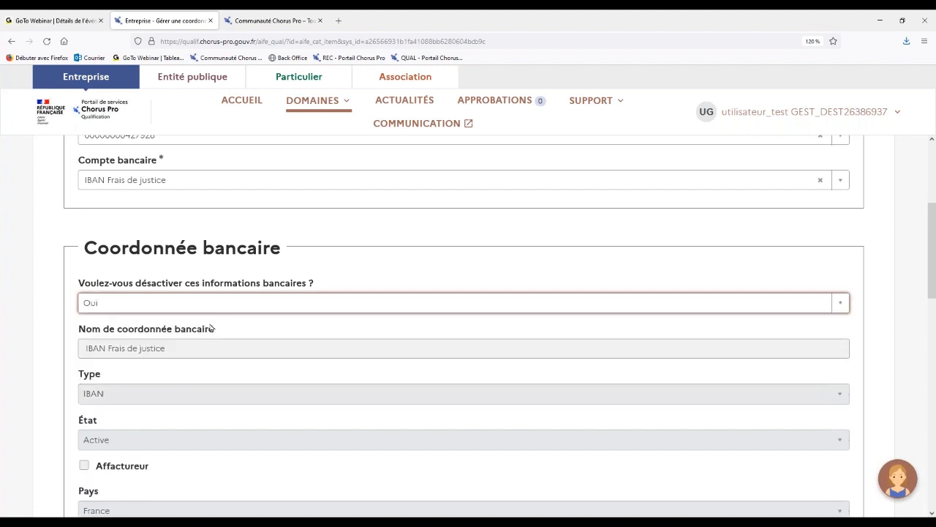
left_click(210, 325)
left_click(220, 323)
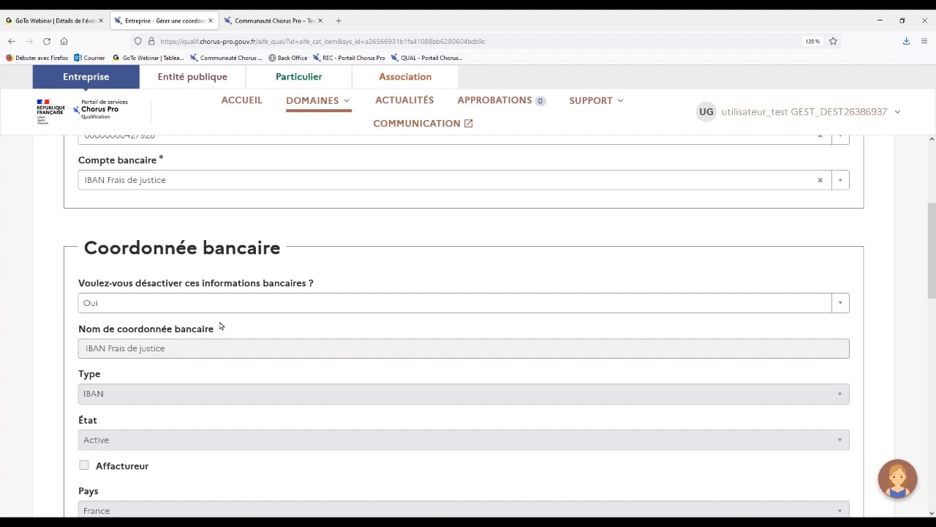
left_click(227, 301)
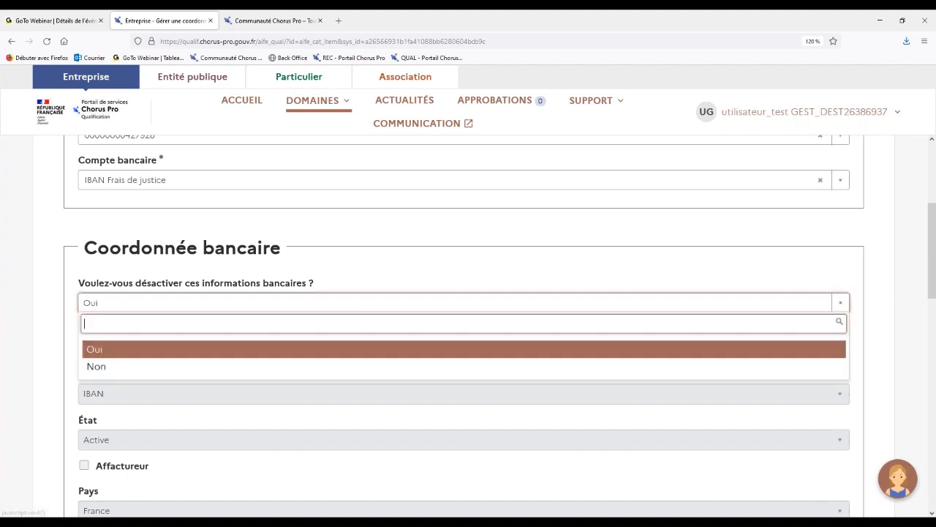
left_click(180, 367)
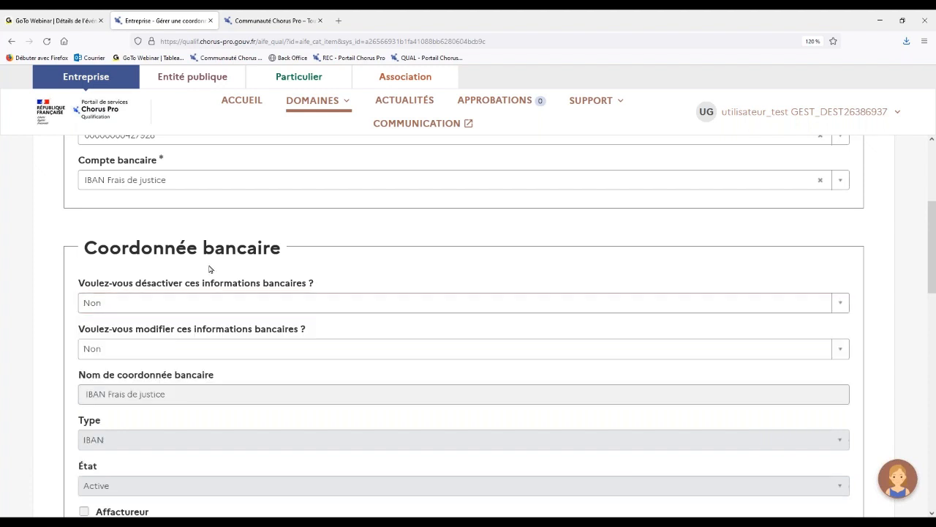
Leave the bank detail management form, discarding its changes, and go back to the Structures applications.
scroll(209, 269, "up", 3)
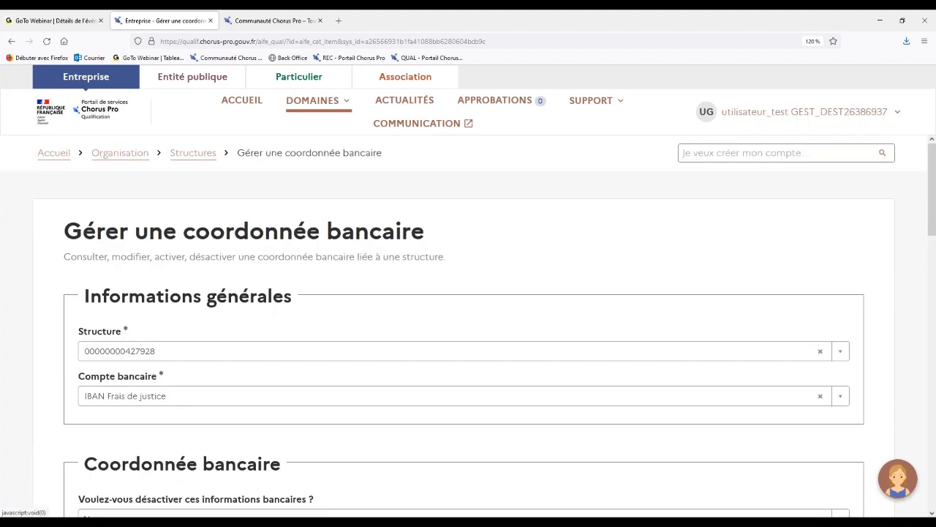
left_click(185, 154)
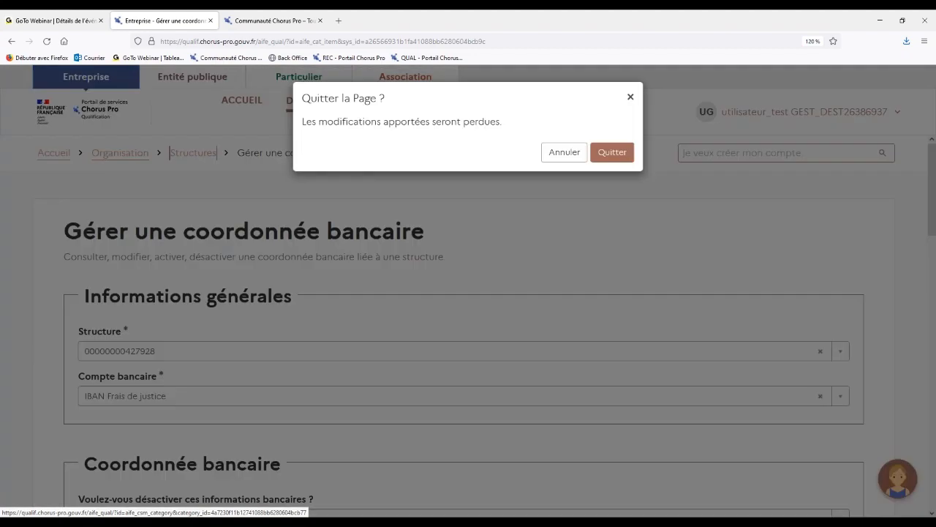
left_click(612, 153)
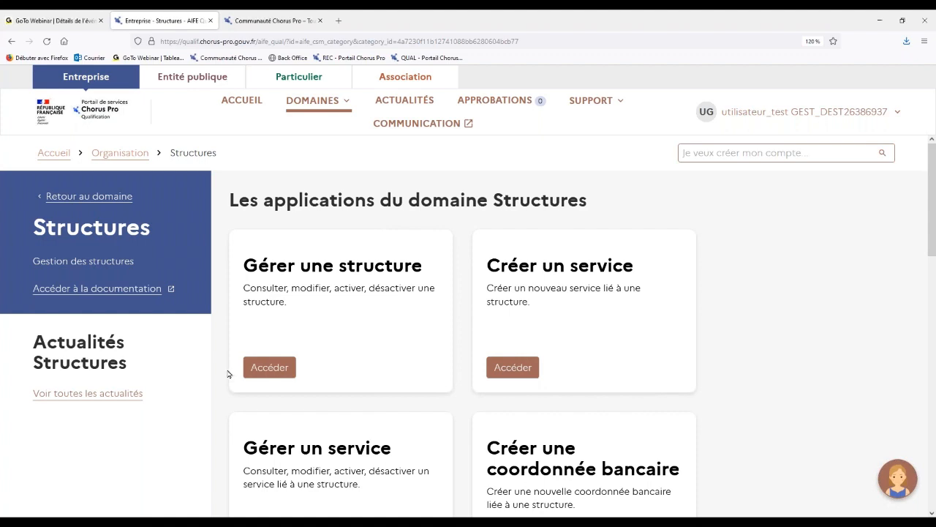
Open the Créer une pièce jointe application and select the FOURNISSEUR structure for the new attachment.
scroll(227, 374, "down", 5)
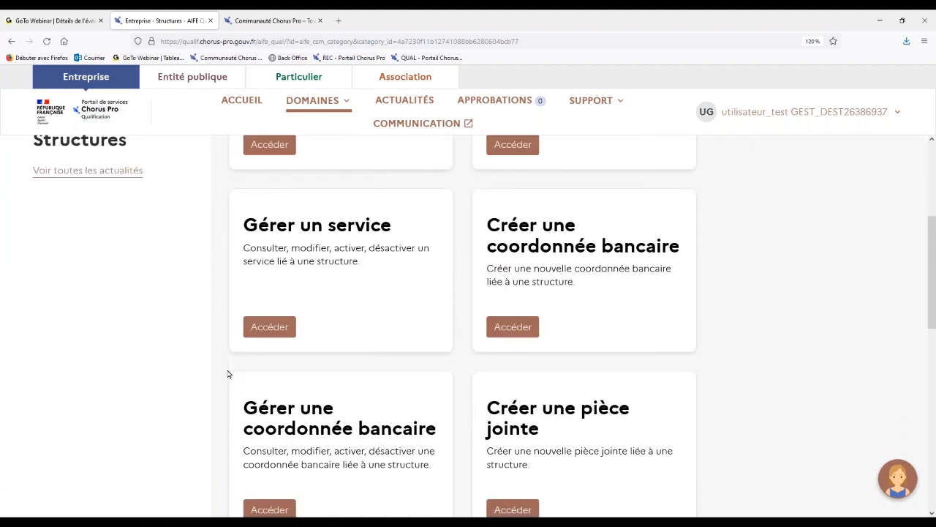
scroll(227, 373, "down", 1)
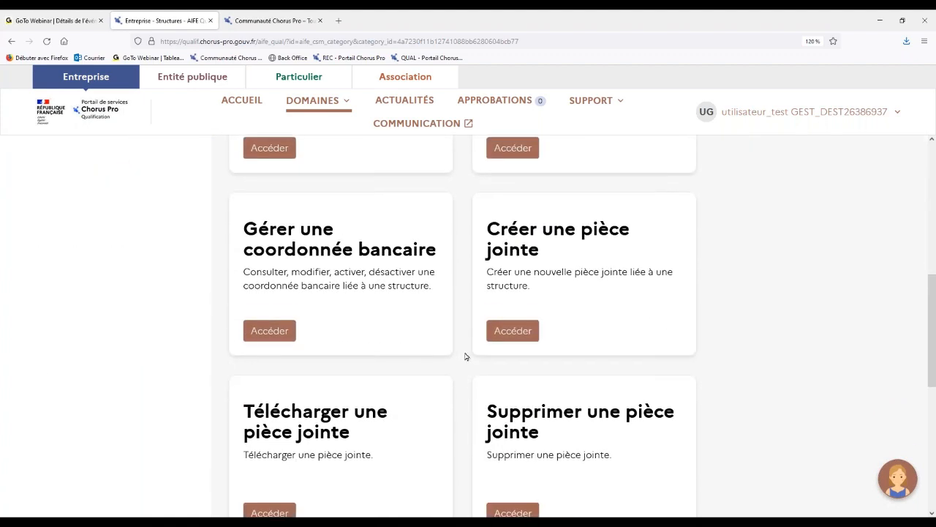
left_click(515, 317)
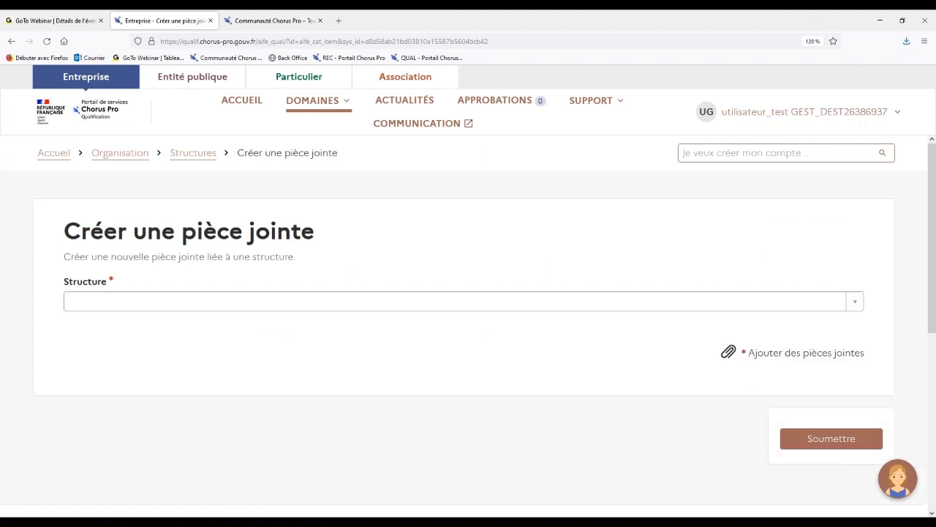
left_click(452, 307)
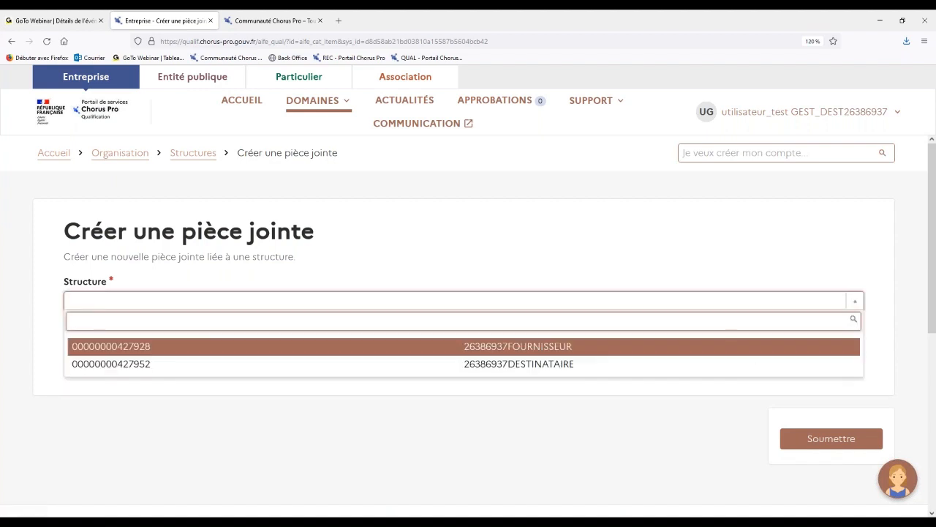
left_click(422, 350)
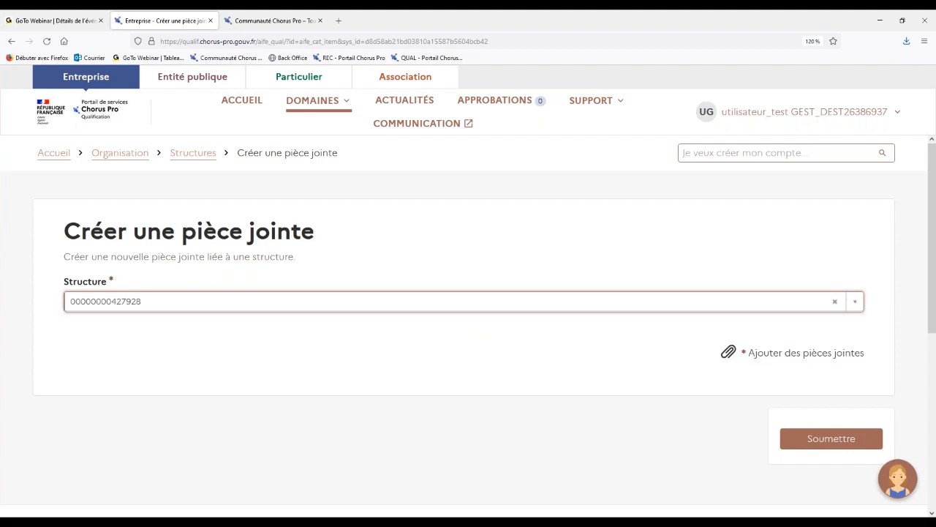
Attach the file Carte grise.pdf from the Jeux de données folder to the new structure attachment form.
left_click(775, 358)
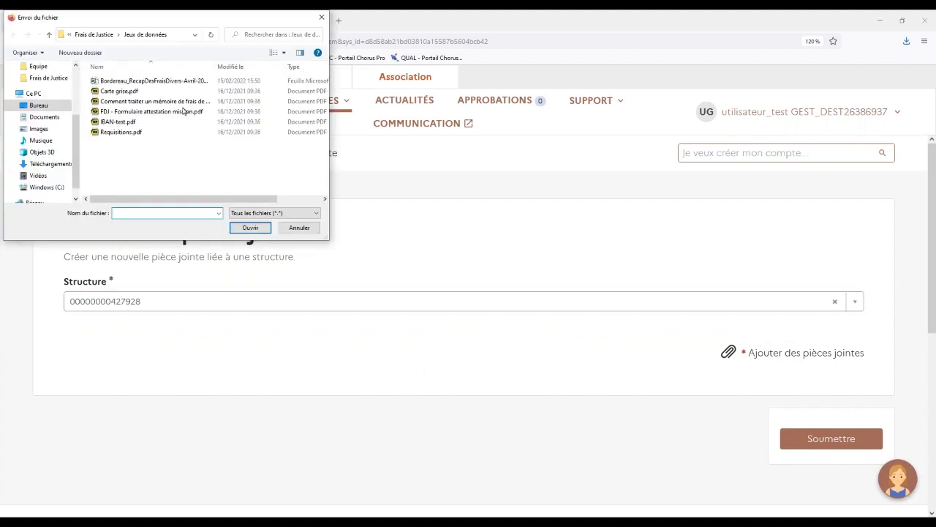
left_click_drag(180, 20, 256, 74)
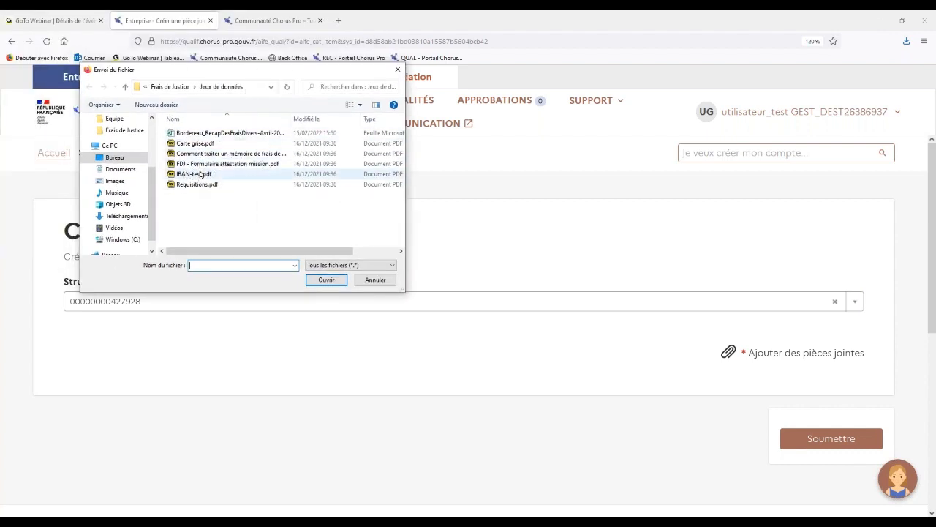
left_click(200, 146)
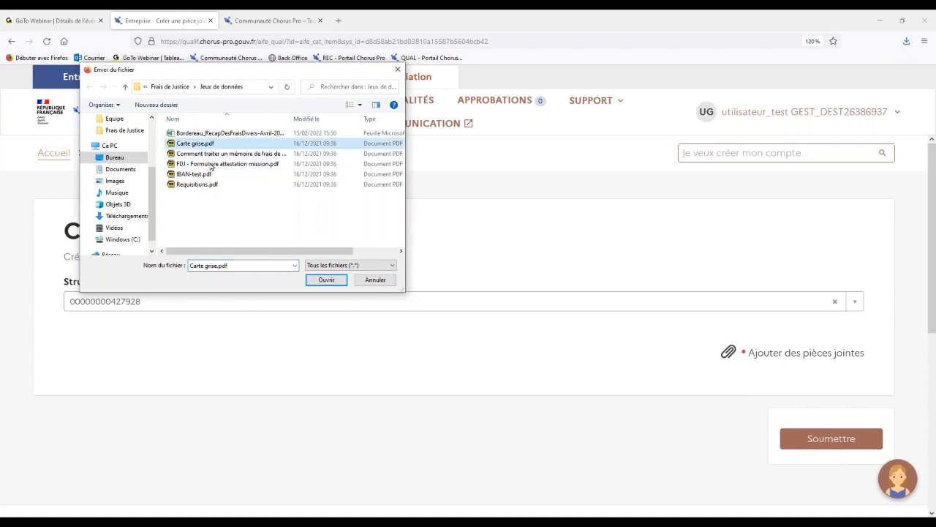
left_click(326, 281)
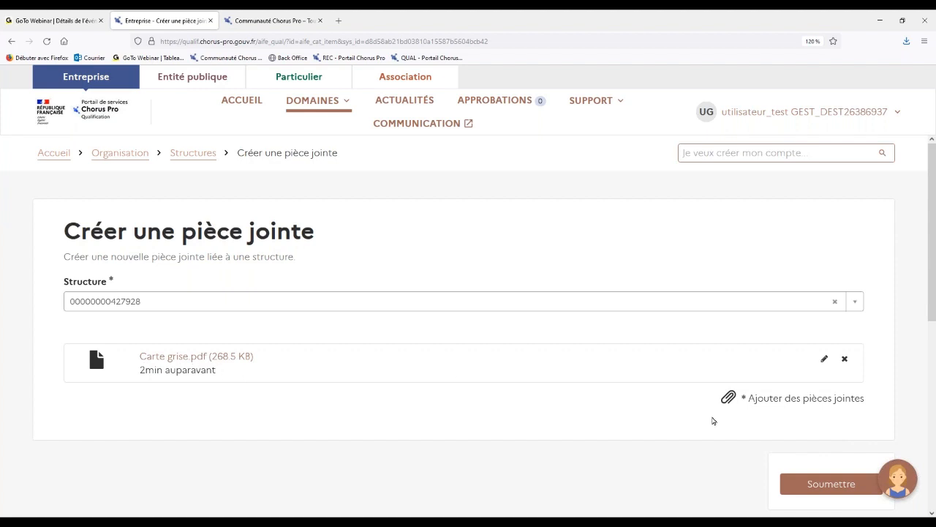
scroll(720, 421, "down", 1)
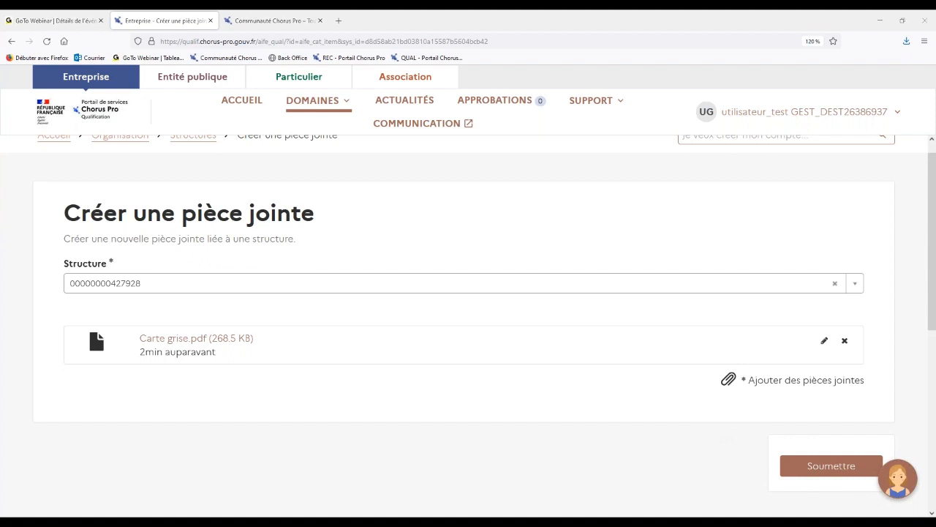
scroll(262, 202, "up", 1)
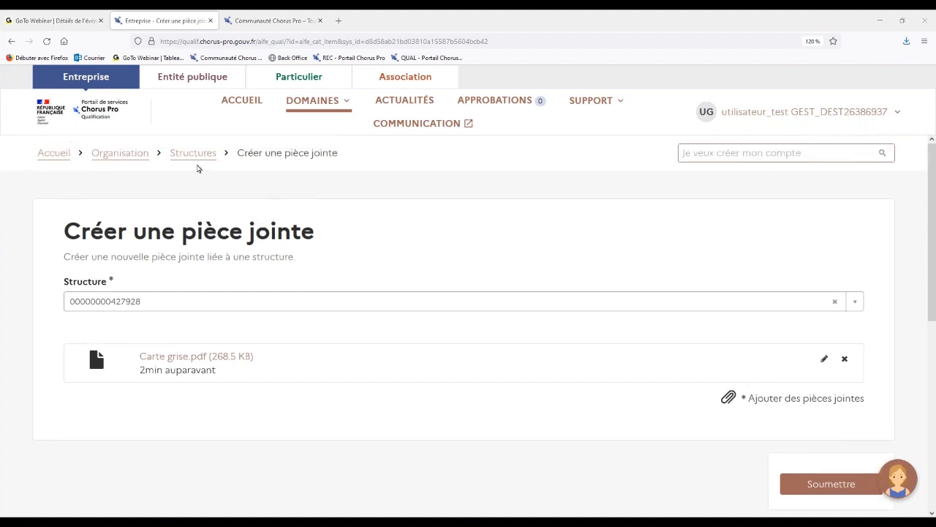
Leave the attachment form without submitting it, discarding its changes, and look through the Structures applications.
left_click(195, 157)
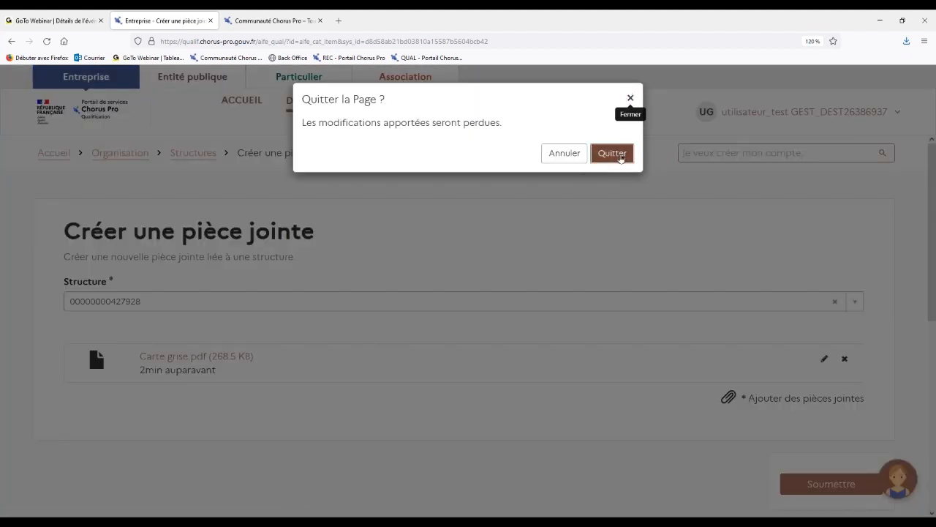
left_click(619, 154)
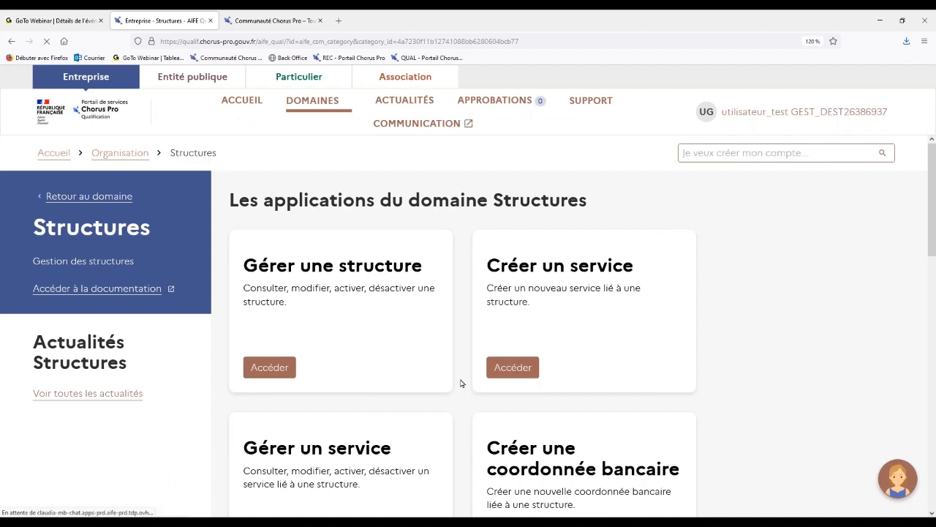
scroll(462, 382, "down", 5)
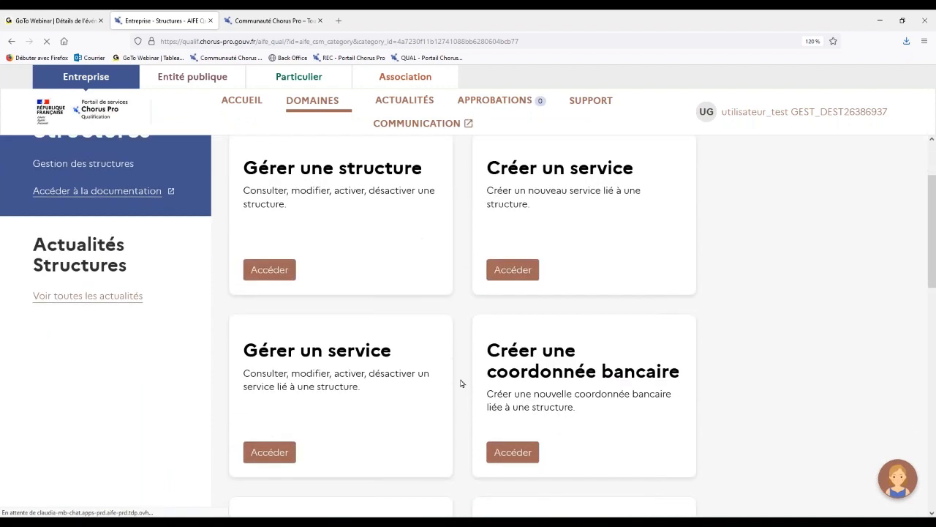
scroll(462, 382, "down", 3)
scroll(462, 382, "down", 2)
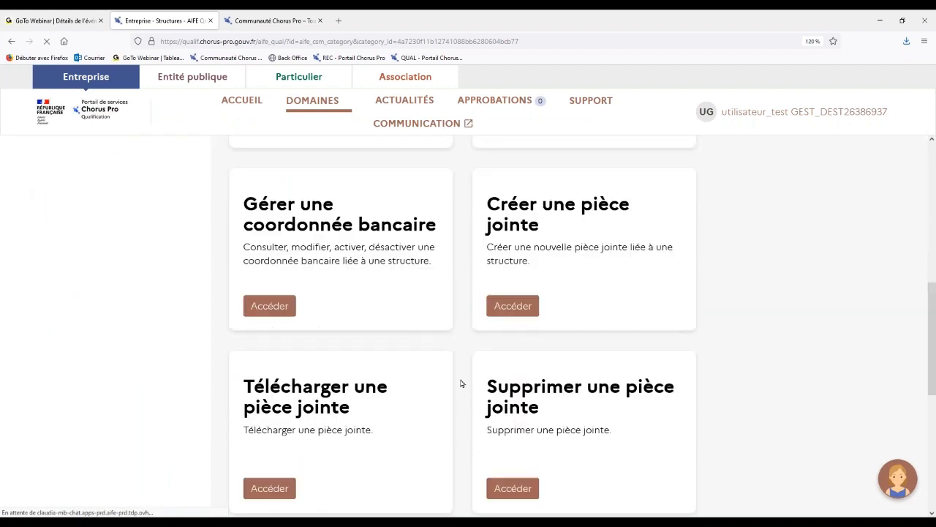
scroll(461, 383, "down", 1)
scroll(461, 383, "up", 1)
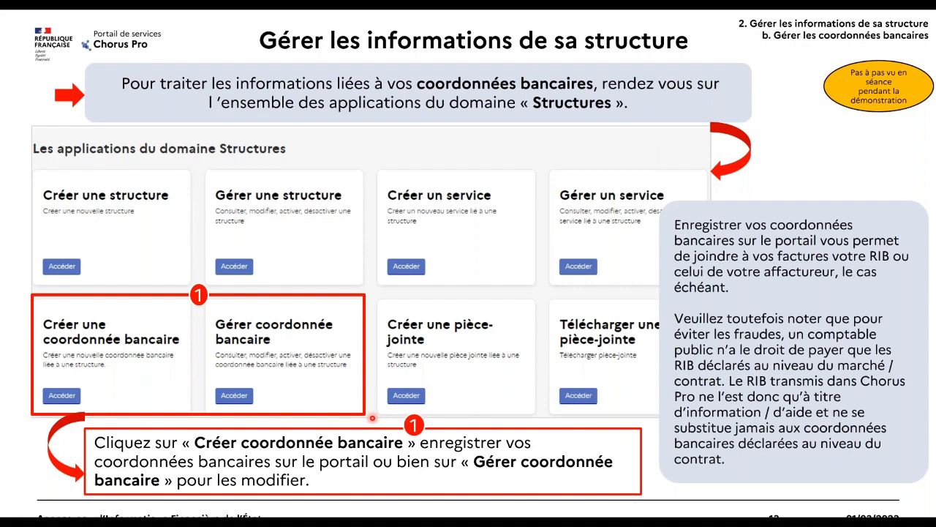
key("Right")
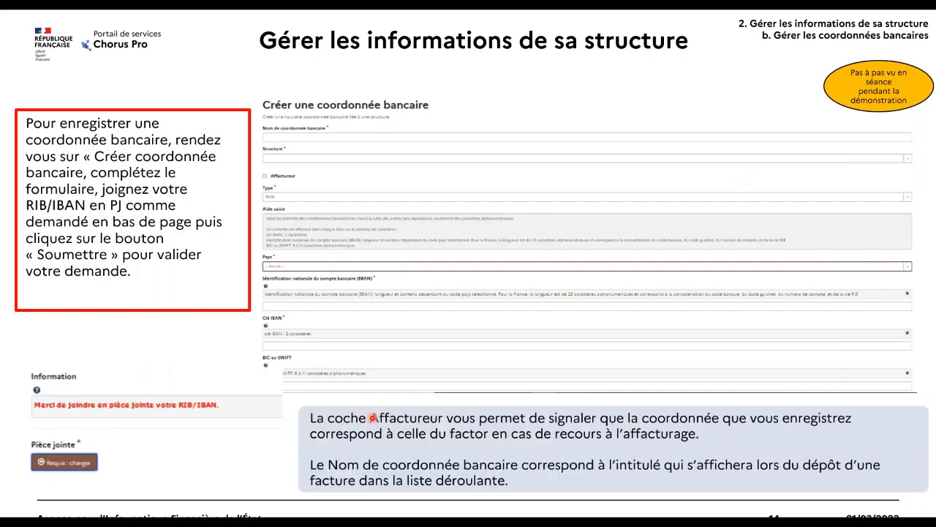
key("Right")
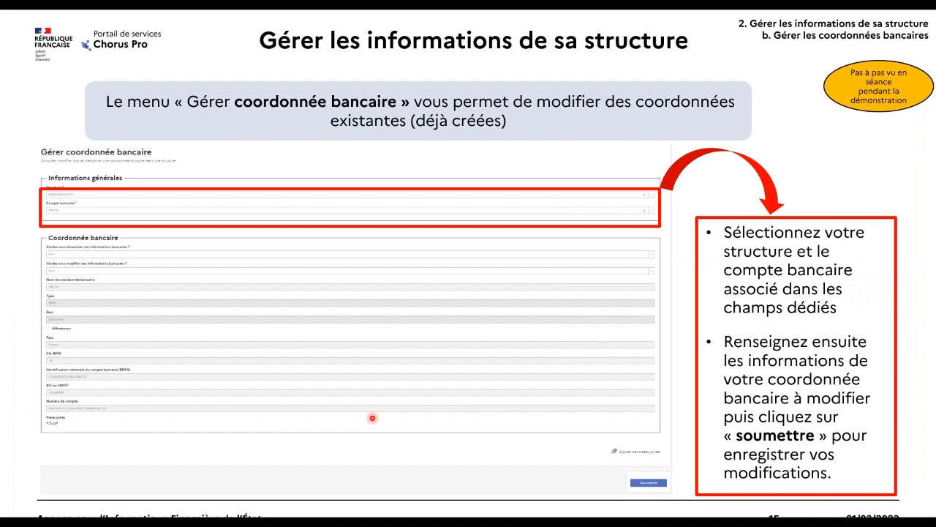
key("Right")
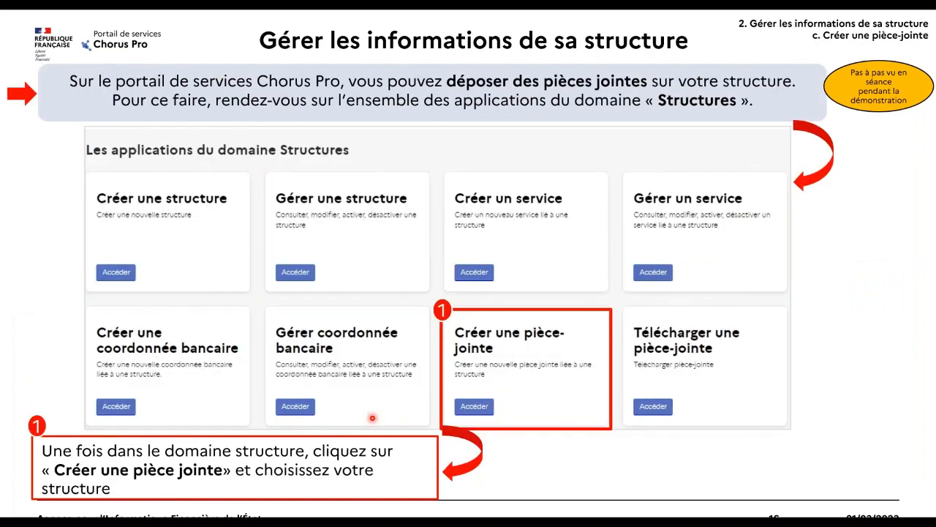
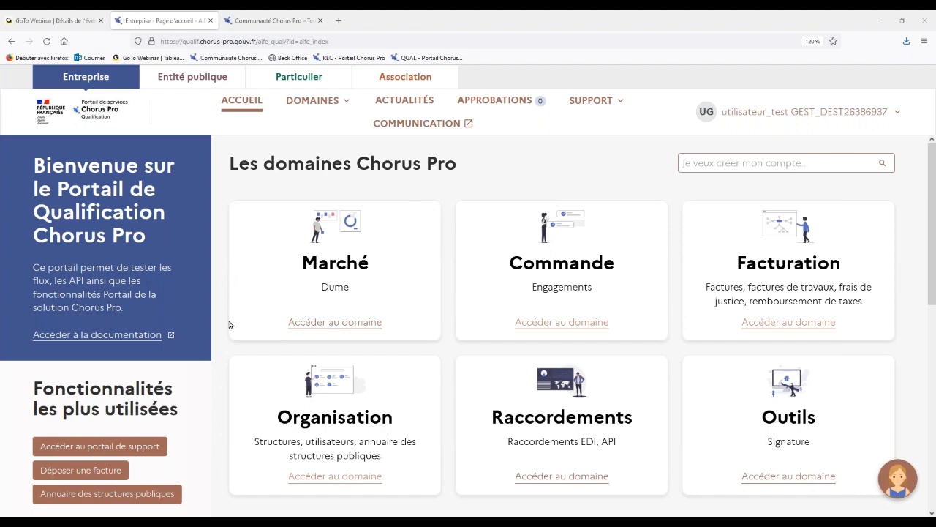
Open the Rattacher un utilisateur application from the Utilisateurs area of the Organisation domain.
left_click(333, 410)
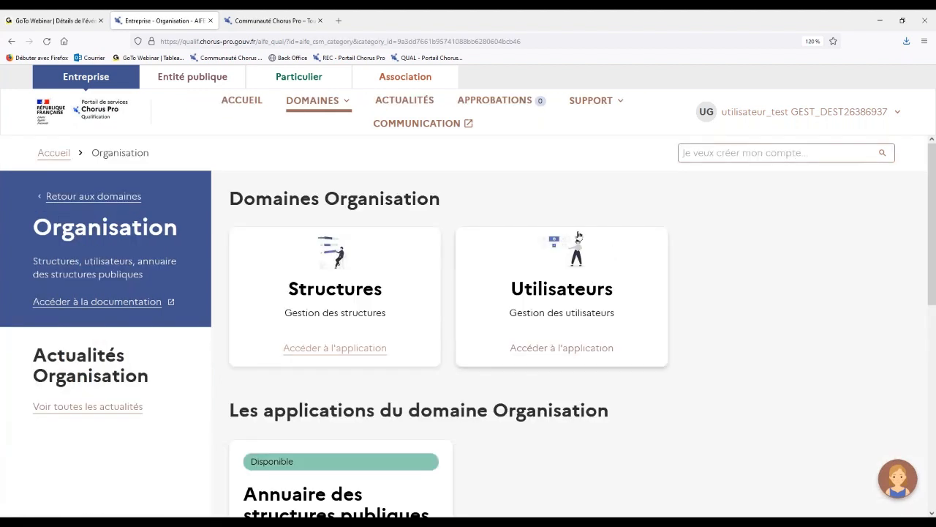
left_click(559, 333)
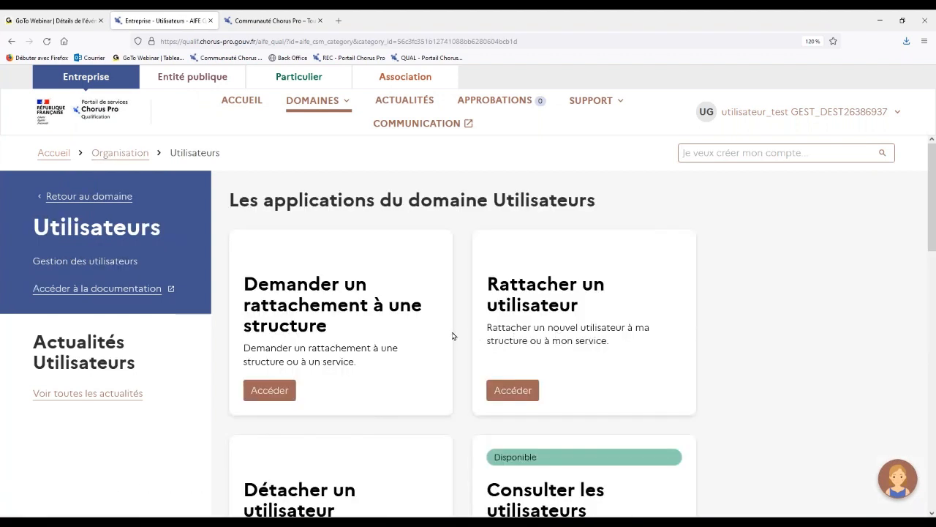
scroll(450, 335, "down", 1)
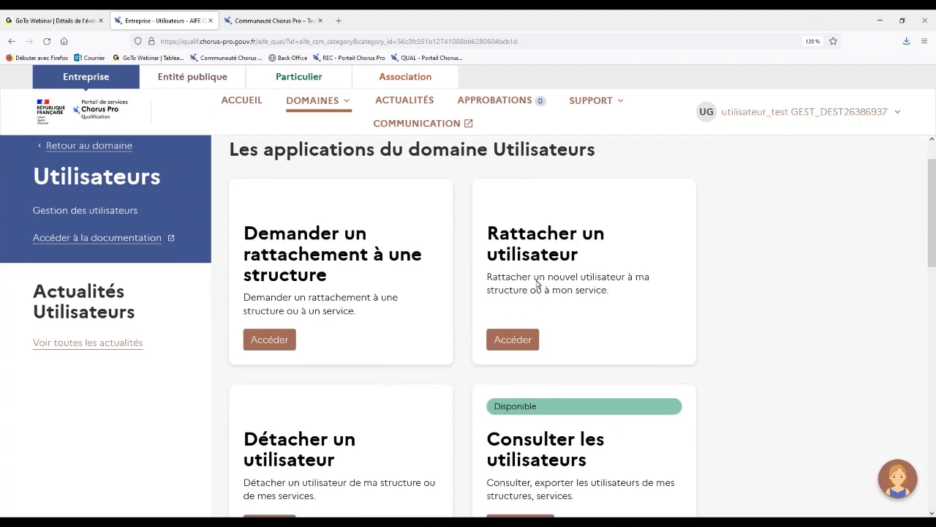
left_click(532, 340)
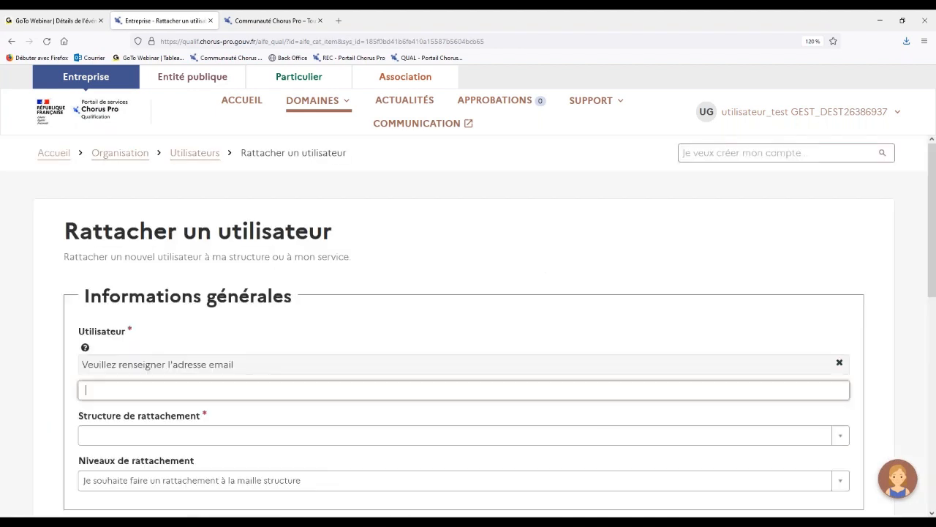
Go through the Utilisateur e-mail field, leaving it empty, and select the FOURNISSEUR structure as the Structure de rattachement.
left_click(464, 390)
scroll(464, 390, "down", 1)
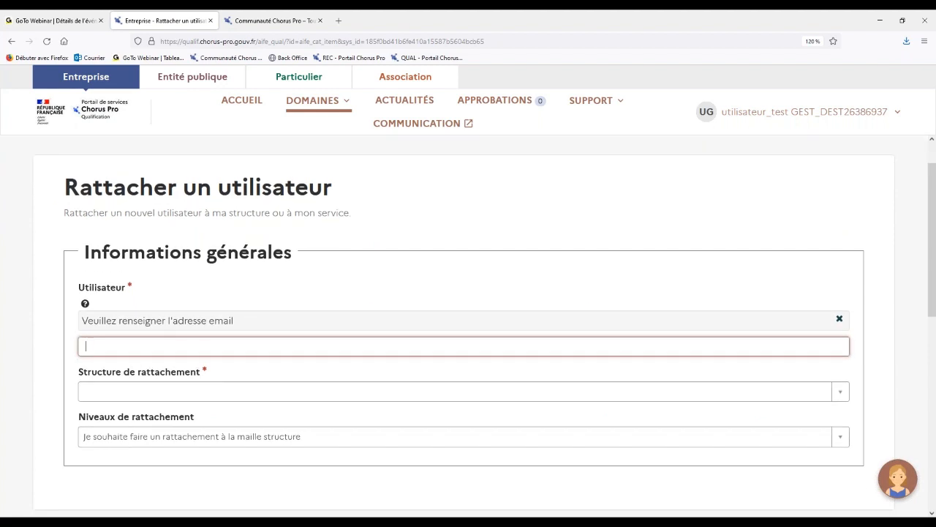
scroll(524, 336, "down", 1)
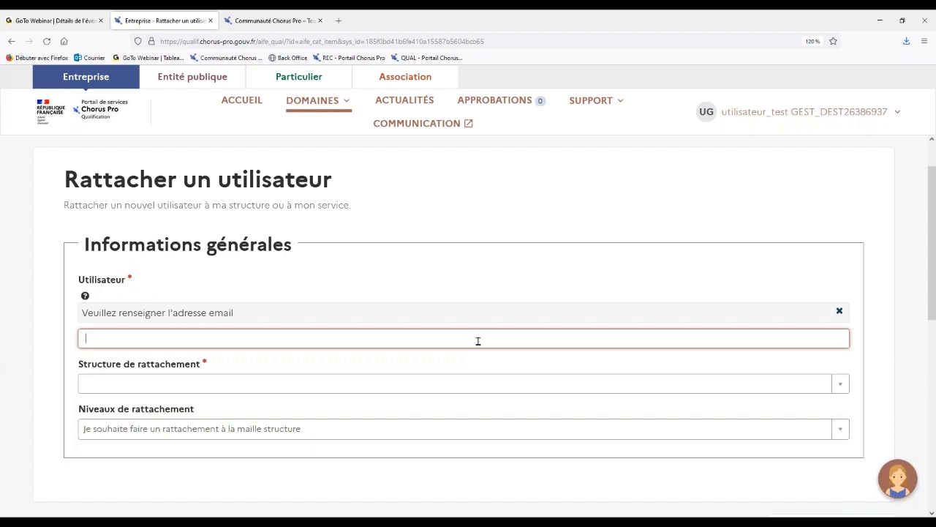
left_click(369, 388)
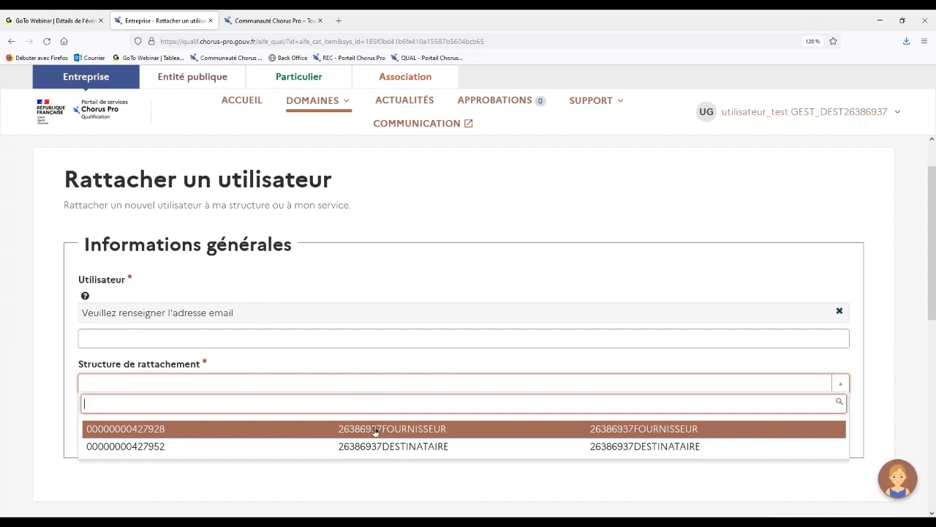
left_click(376, 432)
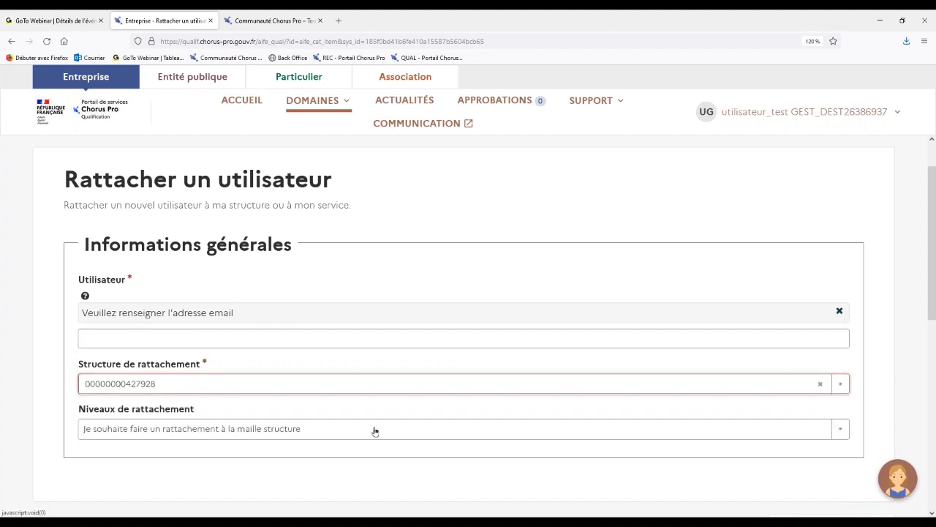
Review the Niveaux de rattachement options and the rest of the attachment form, keeping the structure-level option.
scroll(374, 428, "down", 1)
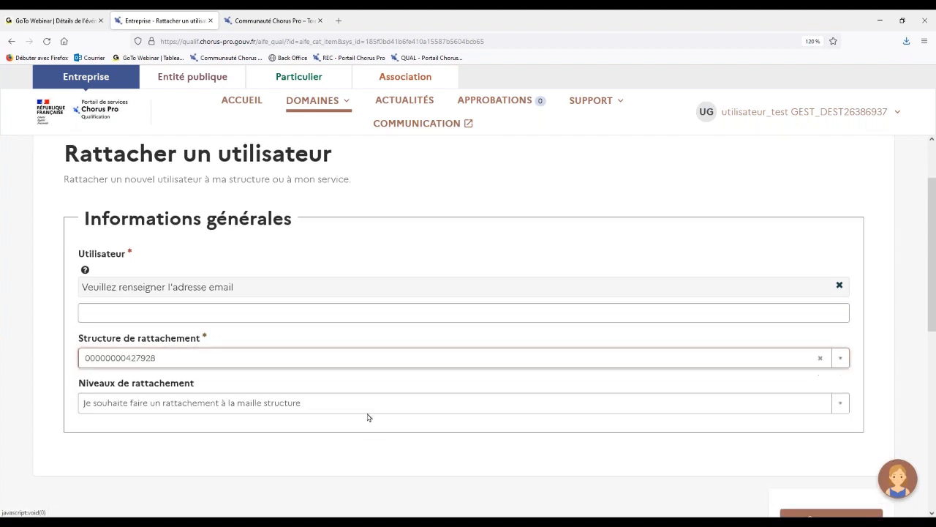
left_click(245, 403)
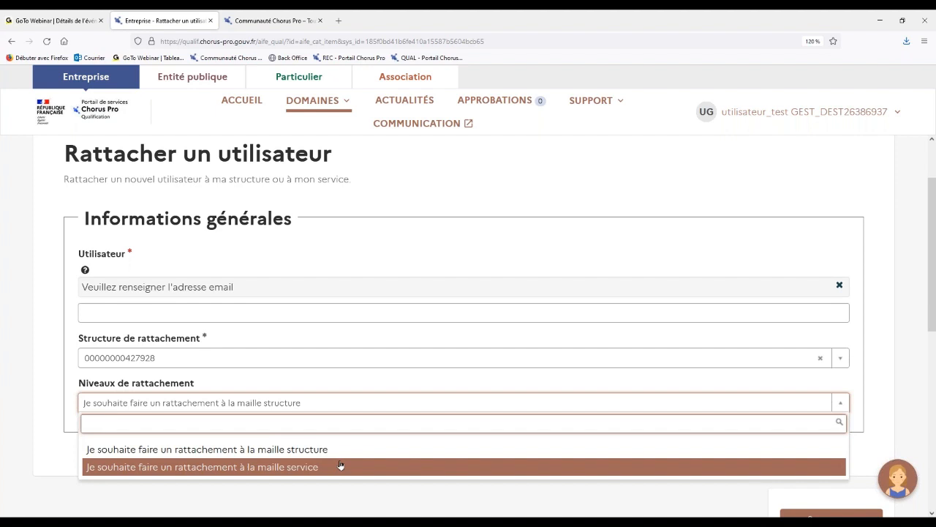
left_click(389, 508)
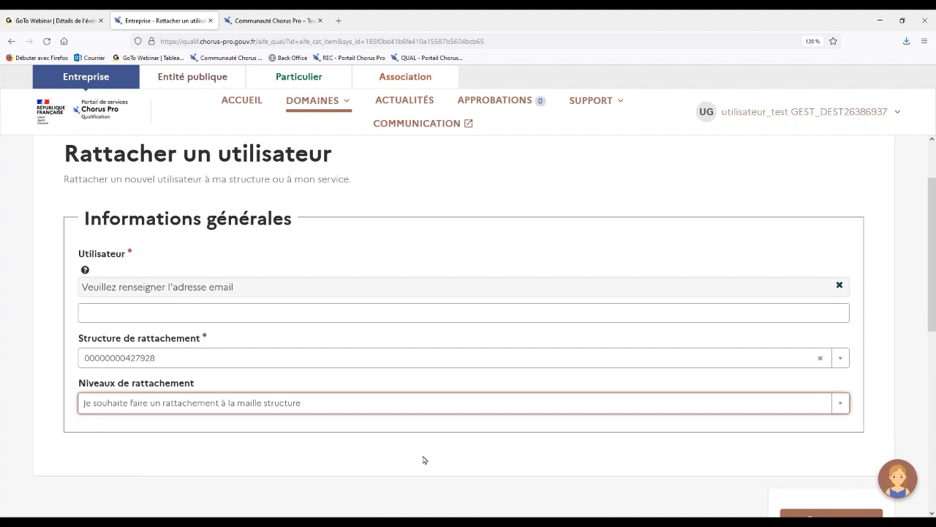
scroll(424, 459, "down", 1)
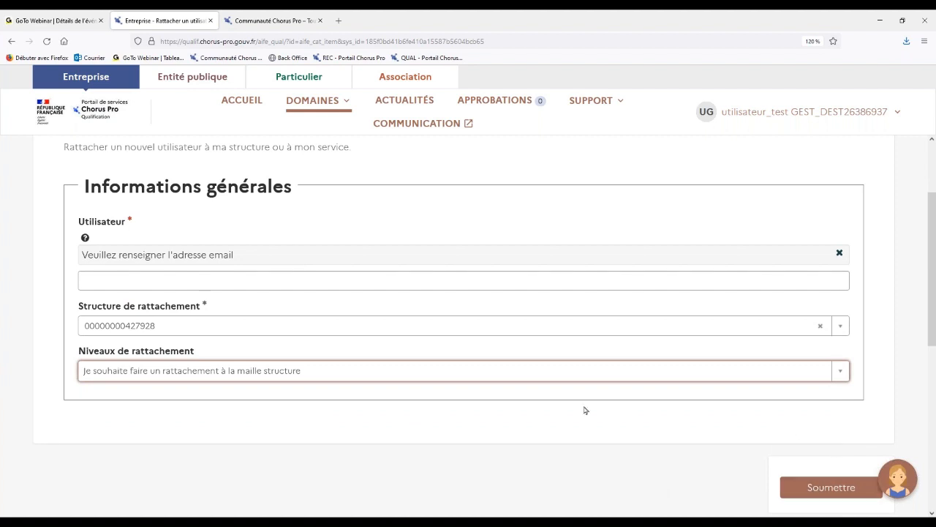
scroll(585, 410, "up", 3)
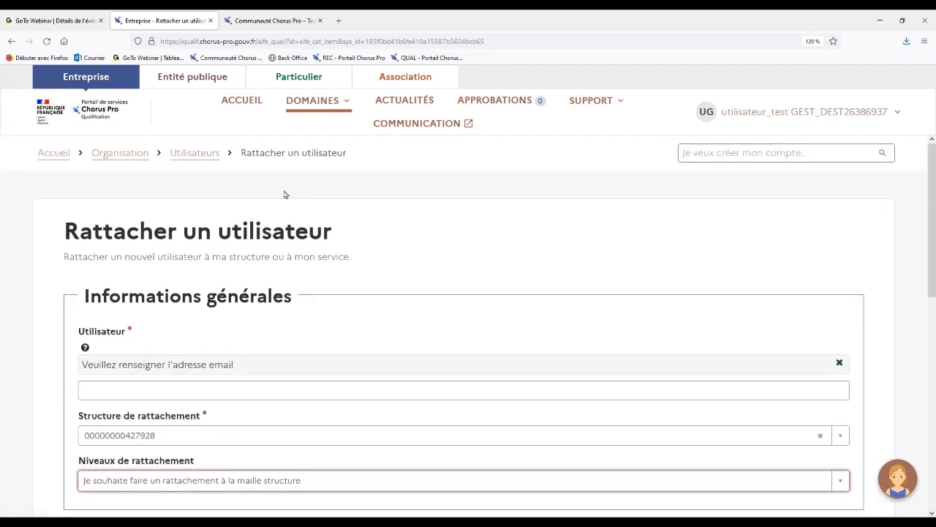
Leave the user attachment form without submitting it, discarding its changes, and open the Détacher un utilisateur application.
left_click(201, 153)
left_click(606, 152)
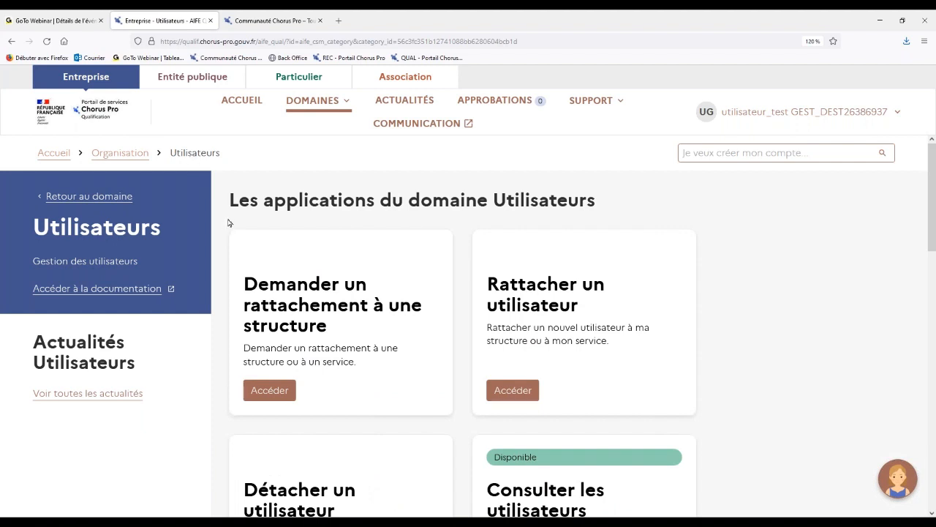
scroll(228, 223, "down", 1)
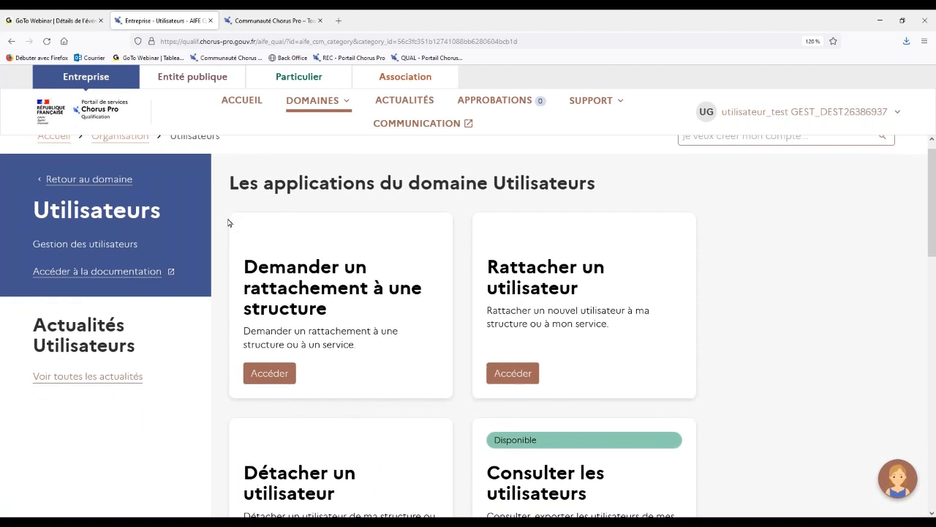
scroll(228, 223, "down", 2)
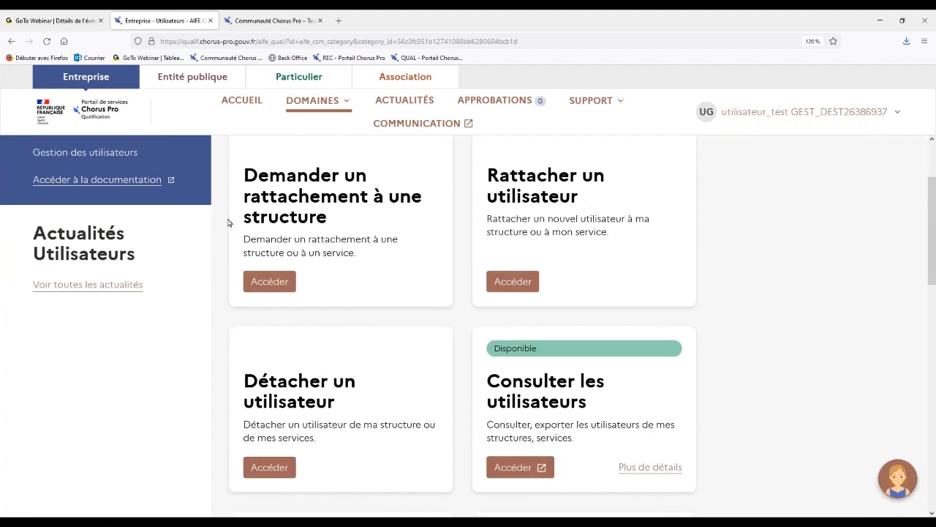
scroll(228, 222, "down", 1)
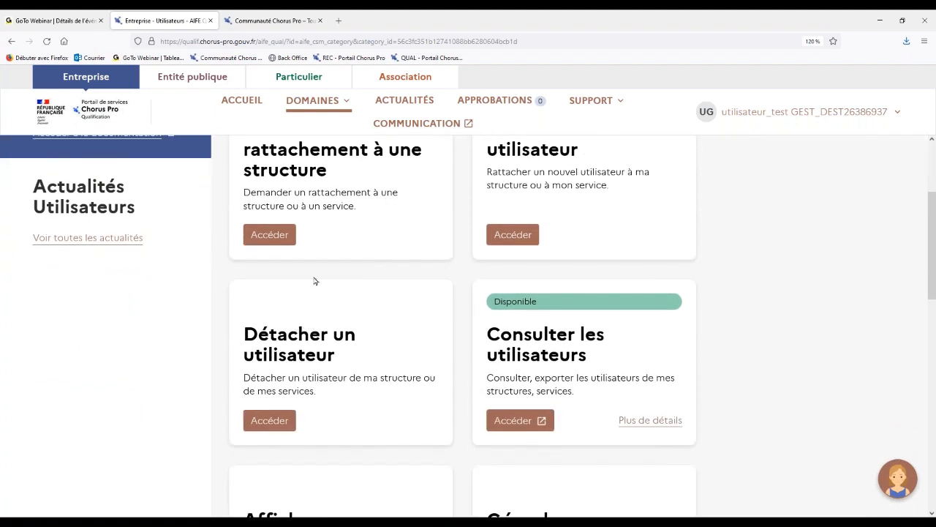
left_click(279, 423)
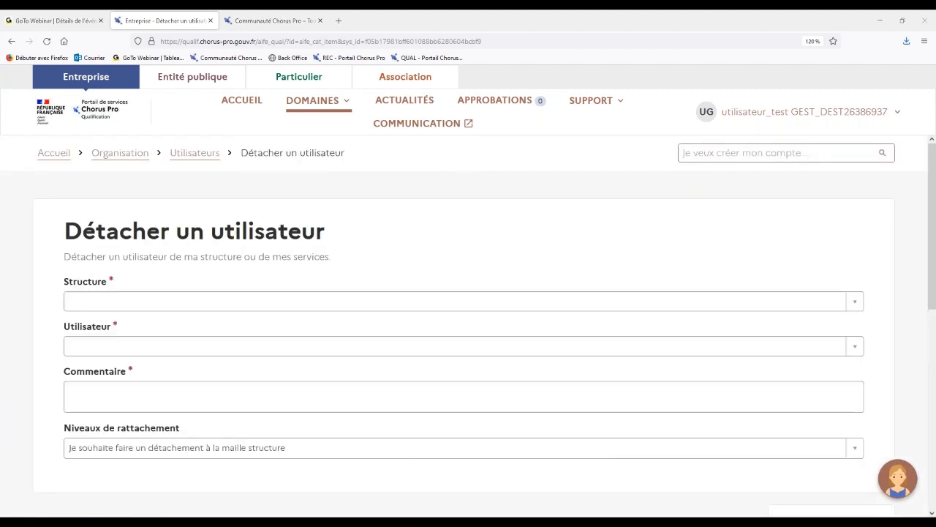
Select the FOURNISSEUR structure and its technical user TECH_1 for the detachment, and go to the empty Commentaire field.
left_click(231, 300)
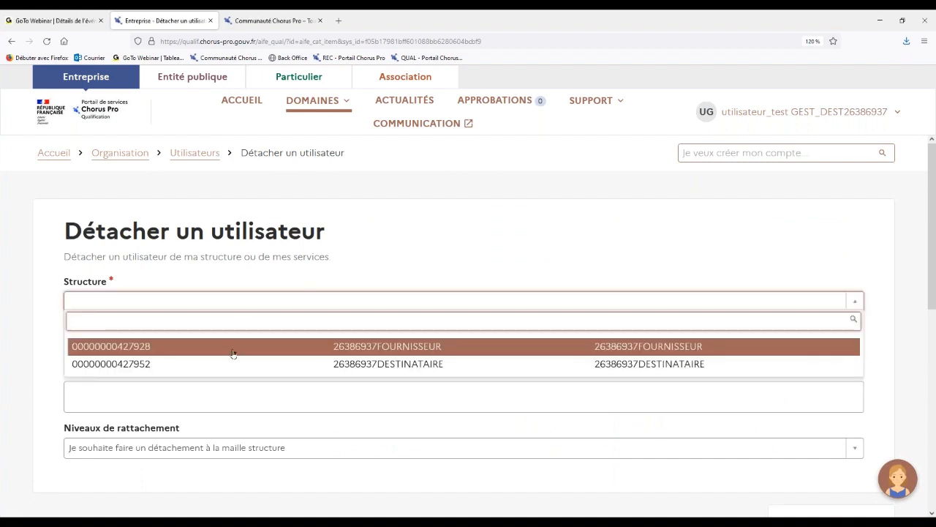
left_click(233, 348)
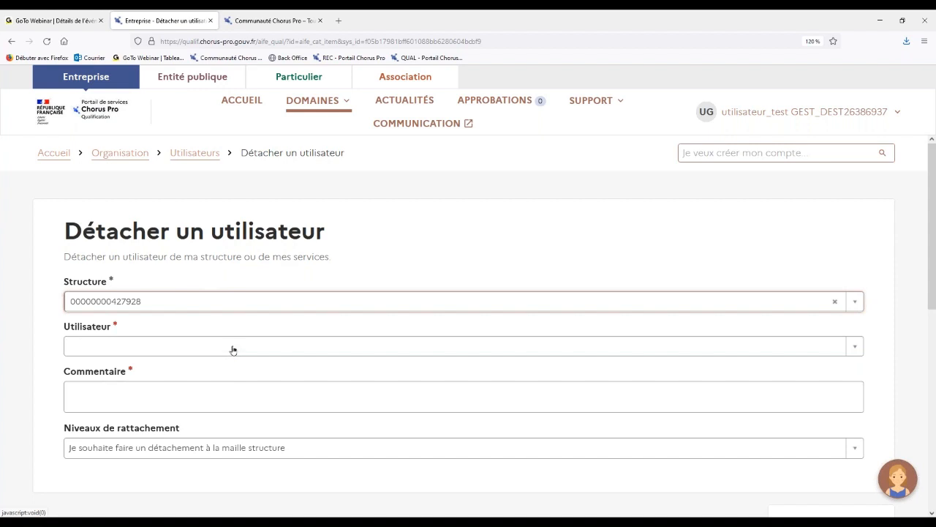
left_click(234, 349)
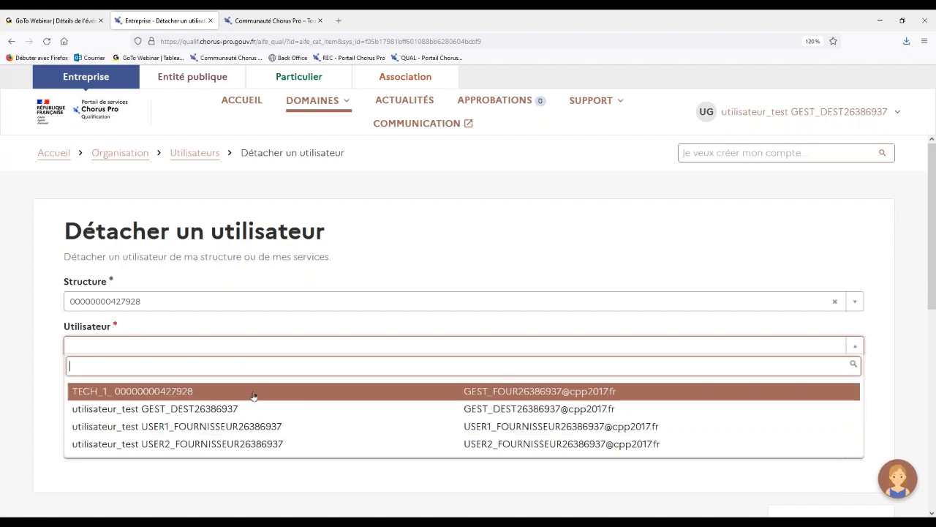
left_click(253, 392)
left_click(252, 396)
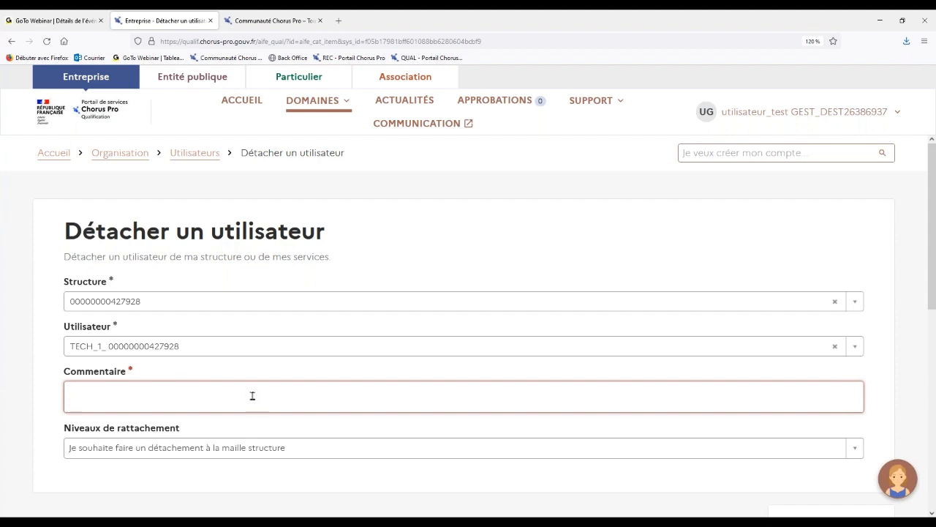
Set Niveaux de rattachement to "Je souhaite faire un détachement à la maille service" and look over the structure's service list.
scroll(253, 396, "down", 1)
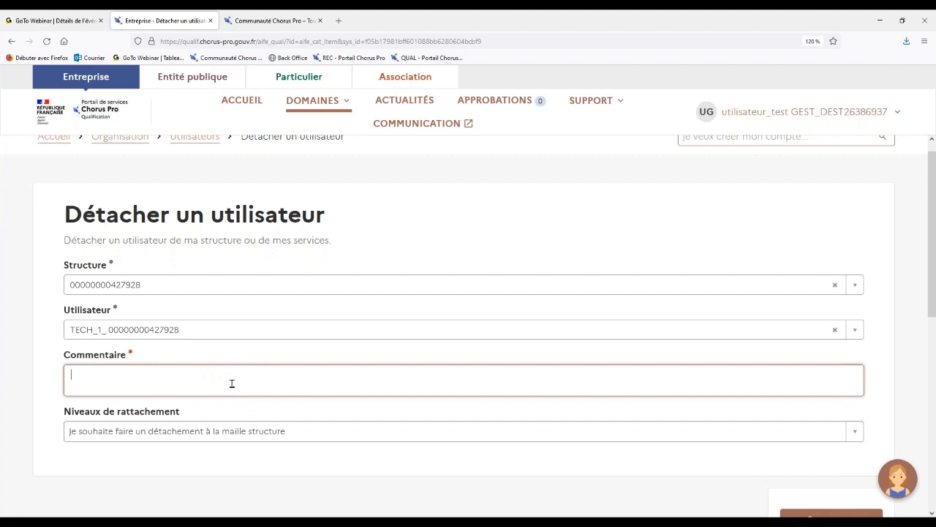
left_click(266, 431)
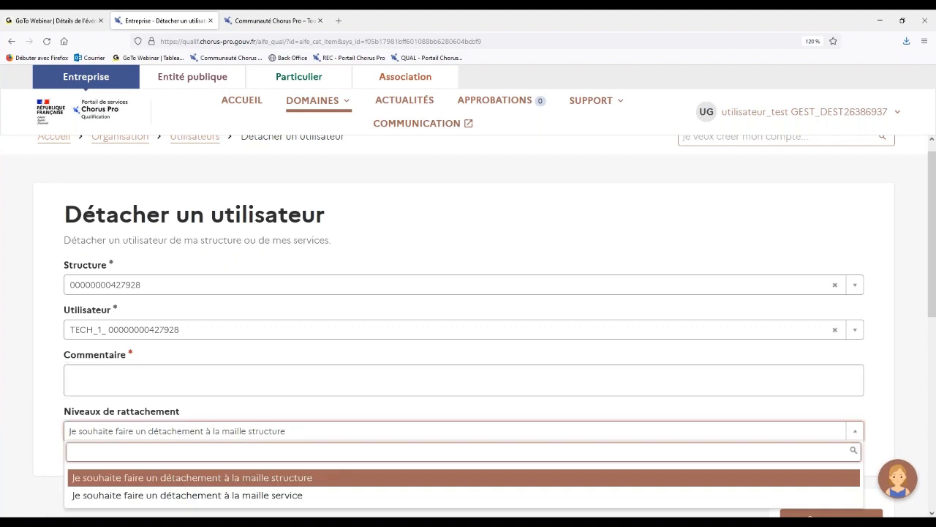
left_click(341, 496)
scroll(468, 329, "down", 2)
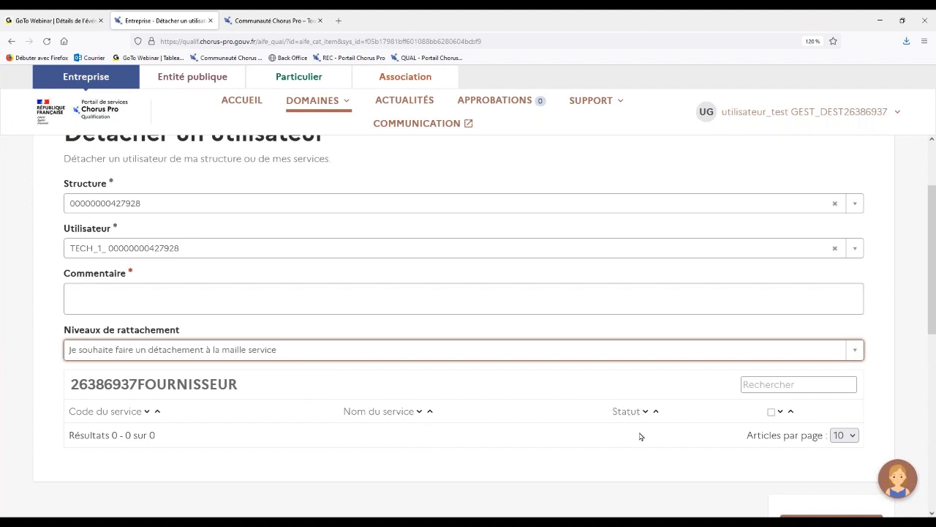
scroll(641, 436, "down", 1)
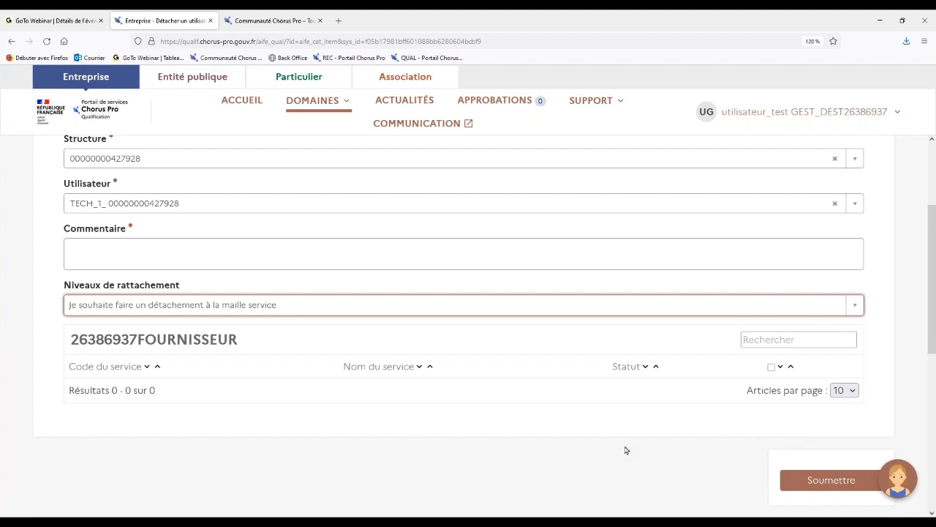
Leave the user detachment form without submitting it, discarding its changes, and open the Approbations page.
scroll(625, 450, "up", 3)
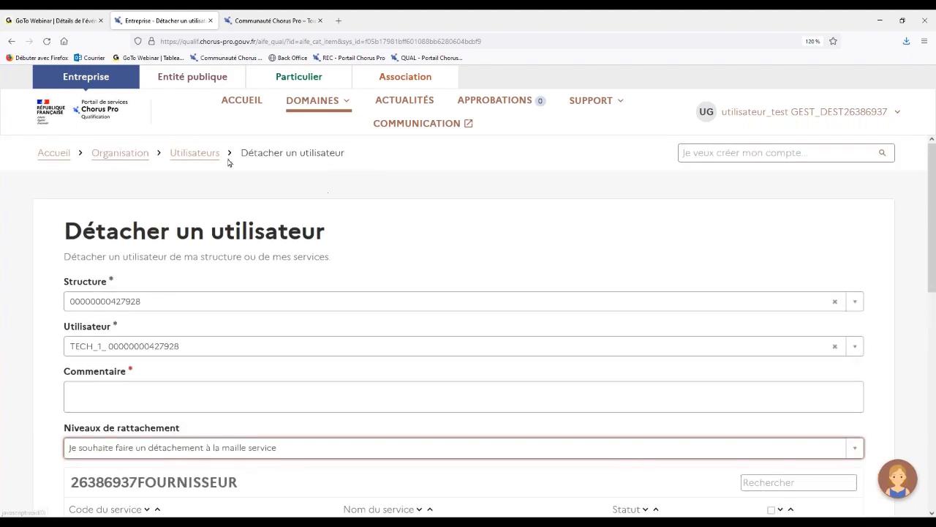
left_click(202, 158)
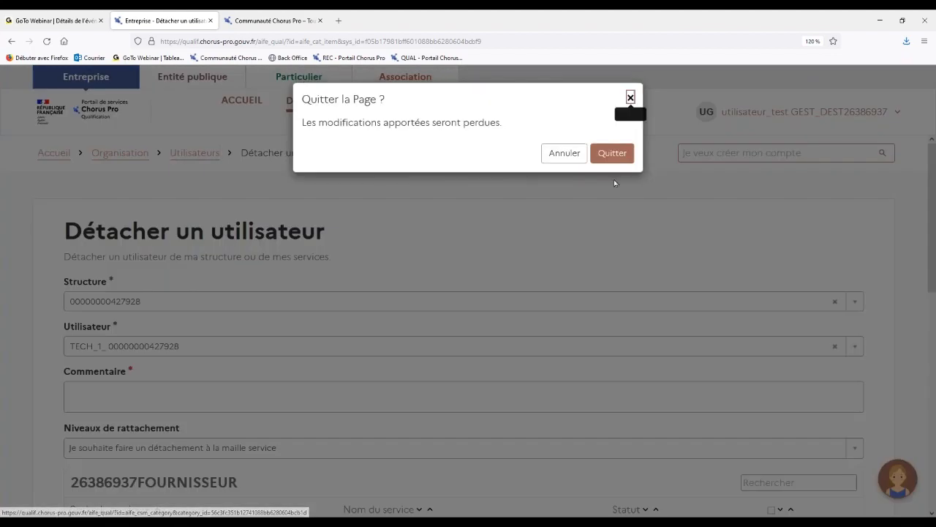
left_click(606, 158)
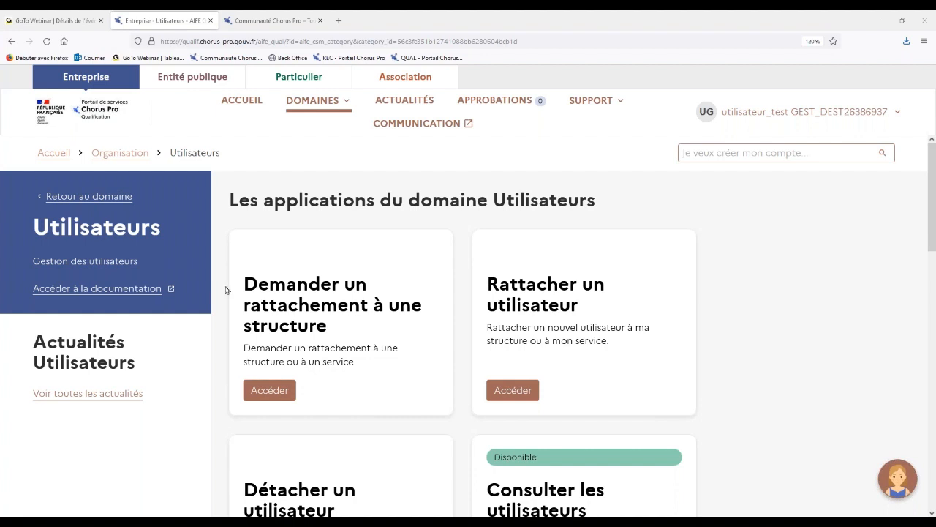
left_click(493, 104)
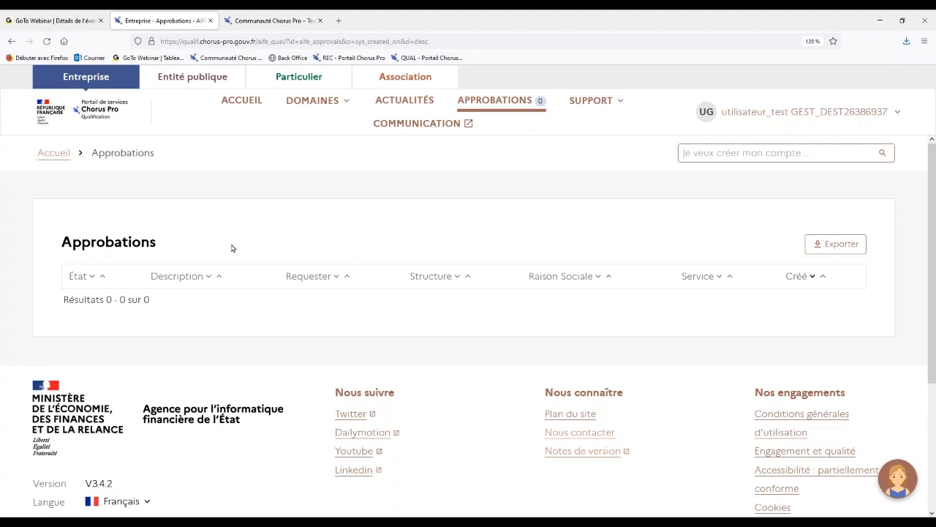
scroll(231, 248, "down", 1)
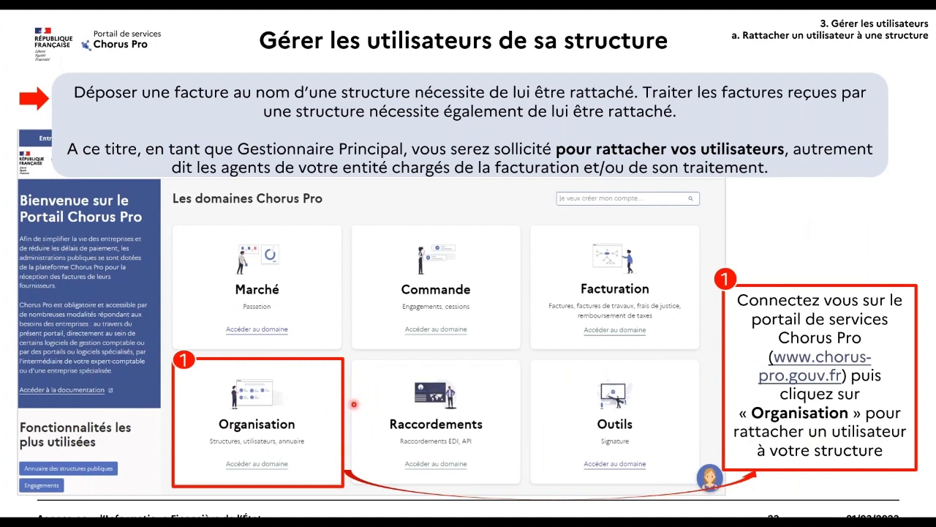
key("Right")
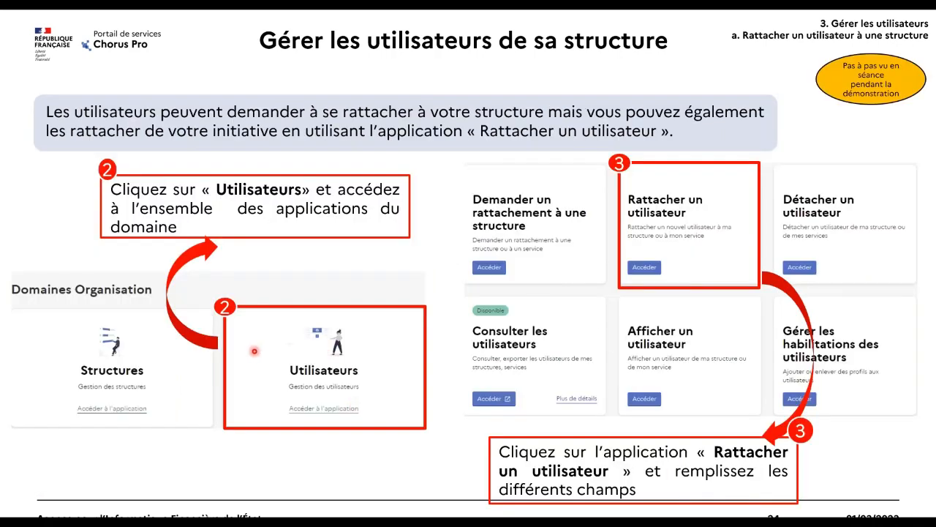
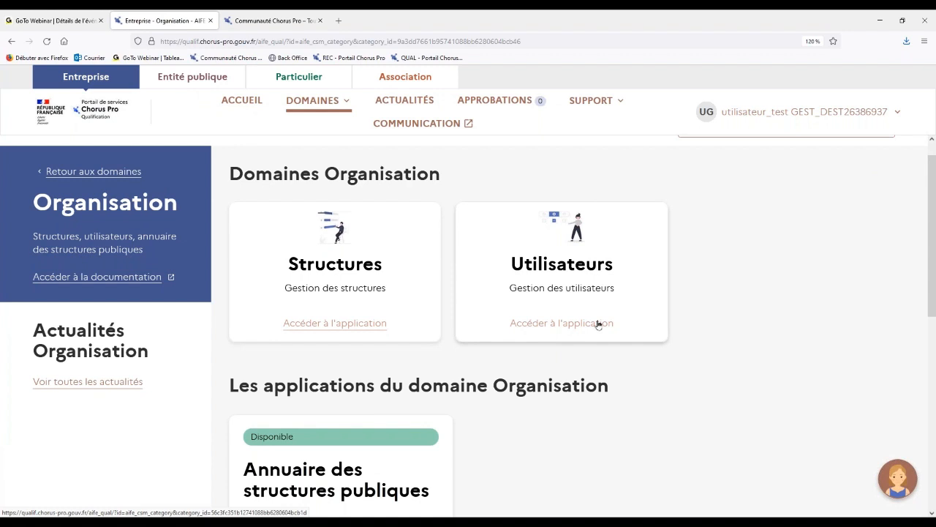
Open the Utilisateurs section of the Organisation domain and look over the user management applications it offers.
left_click(599, 324)
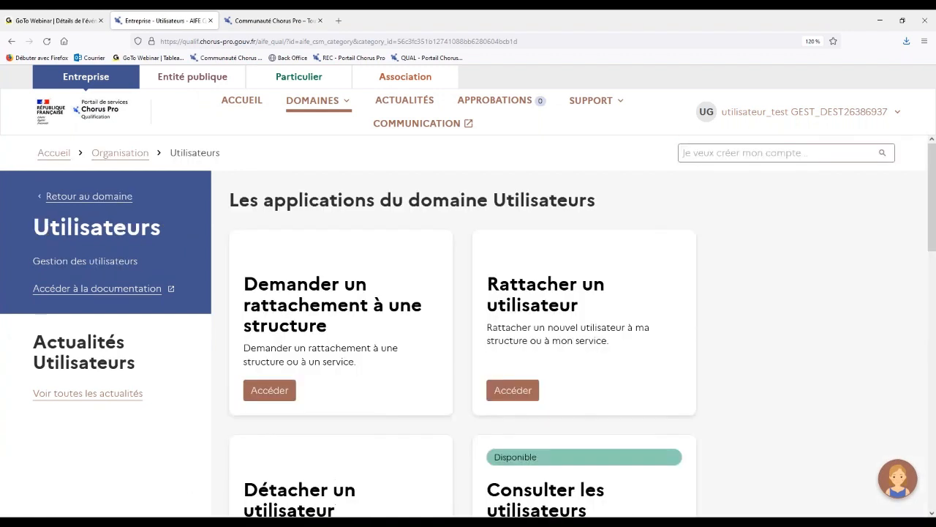
scroll(349, 322, "down", 1)
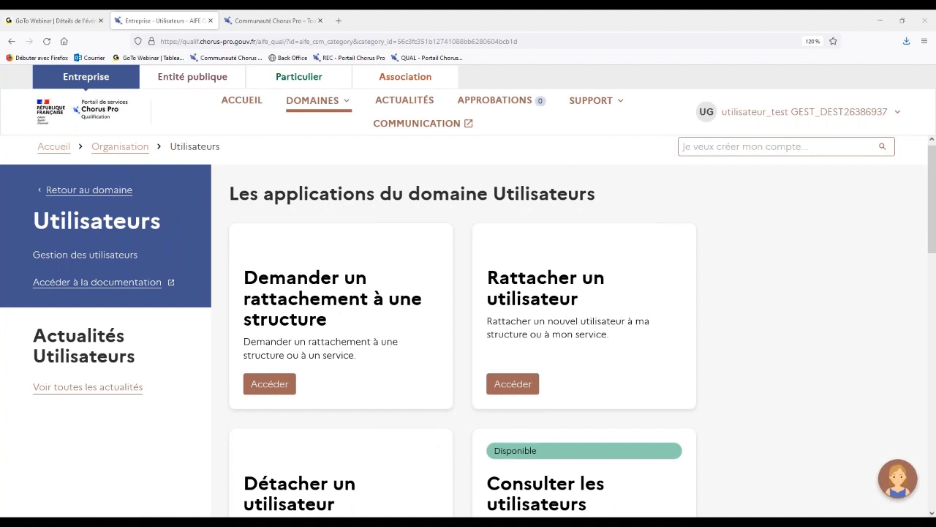
left_click(465, 395)
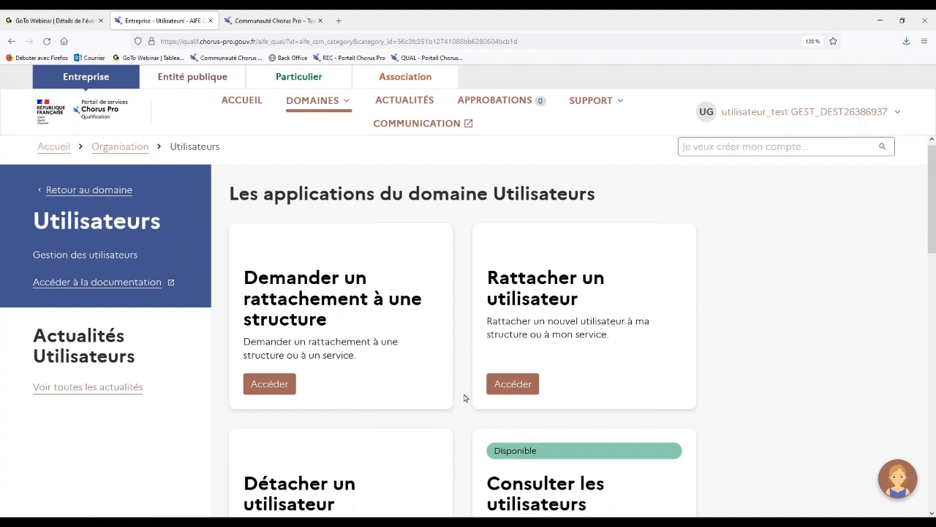
scroll(465, 396, "down", 2)
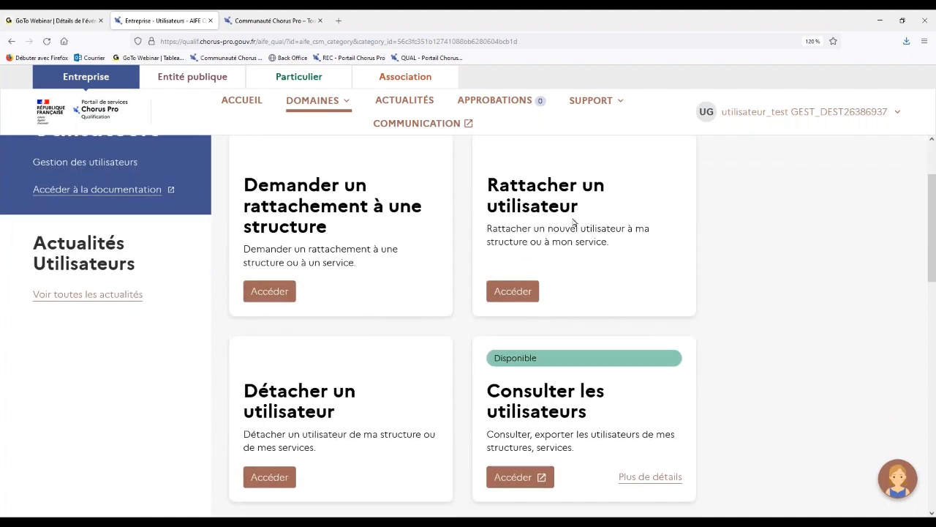
scroll(575, 223, "up", 1)
scroll(530, 272, "down", 1)
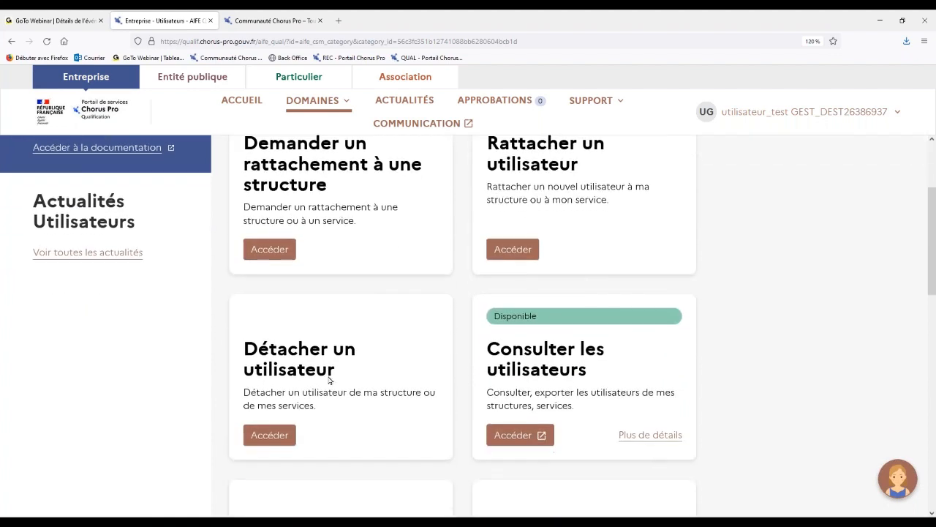
scroll(395, 367, "down", 1)
scroll(395, 367, "down", 2)
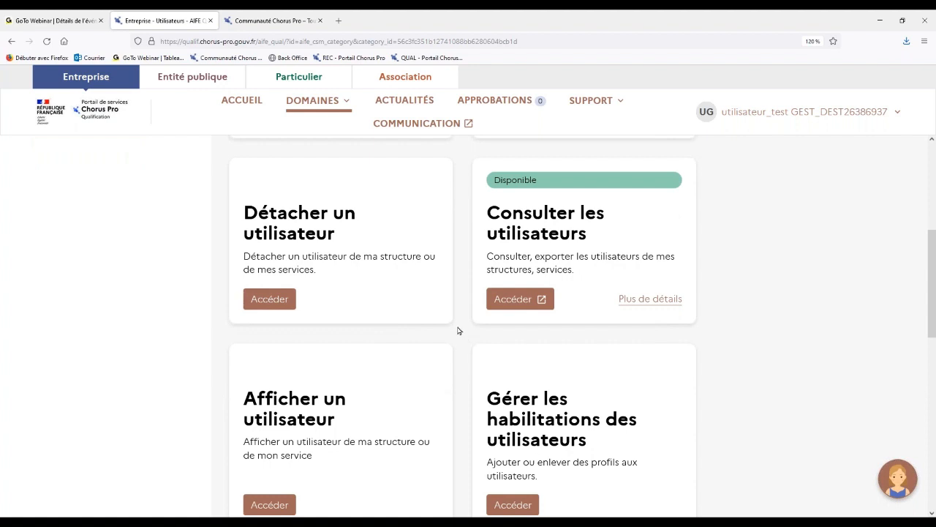
scroll(458, 331, "down", 1)
scroll(458, 331, "down", 3)
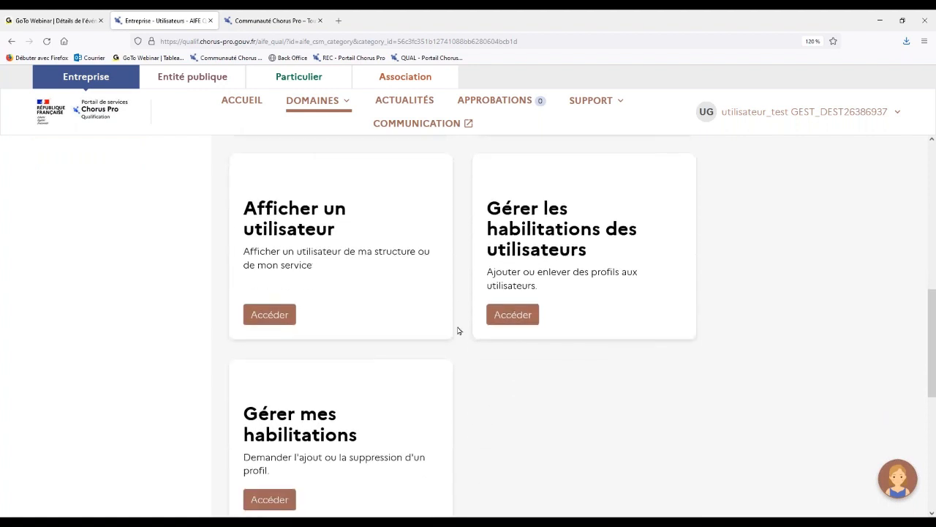
scroll(458, 331, "down", 1)
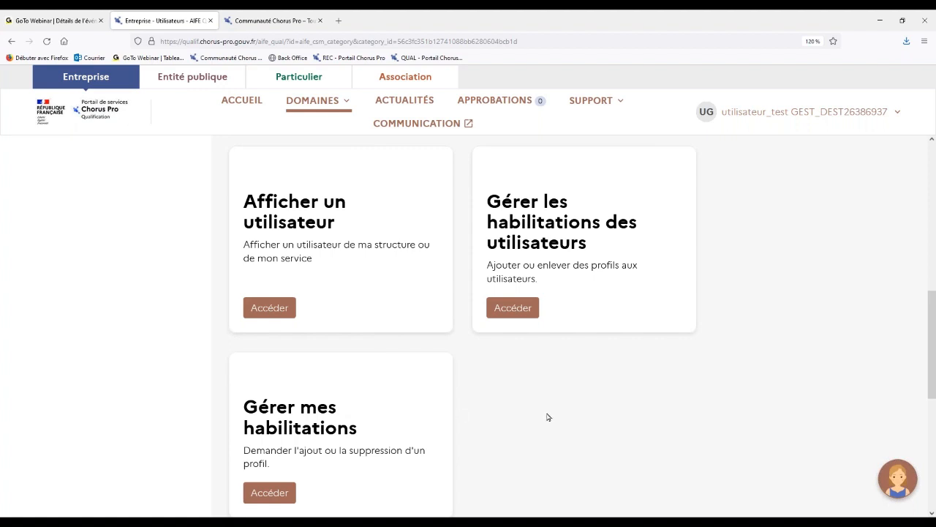
Open the Gérer les habilitations des utilisateurs application and select the FOURNISSEUR structure.
scroll(549, 417, "up", 1)
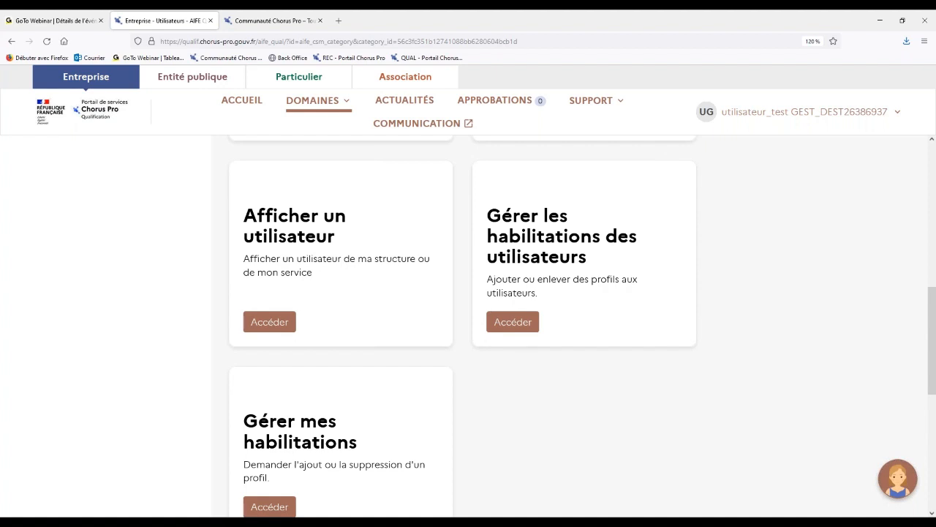
left_click(522, 322)
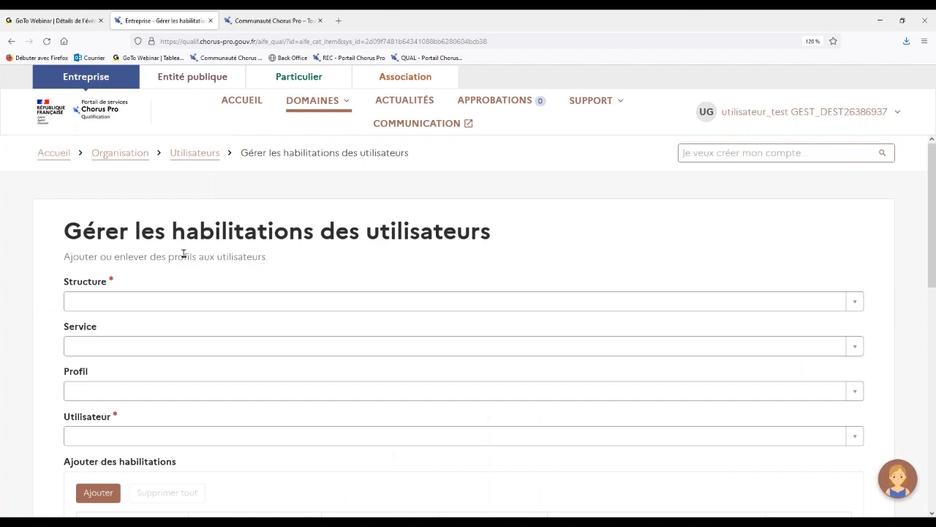
scroll(183, 254, "down", 1)
scroll(98, 453, "down", 1)
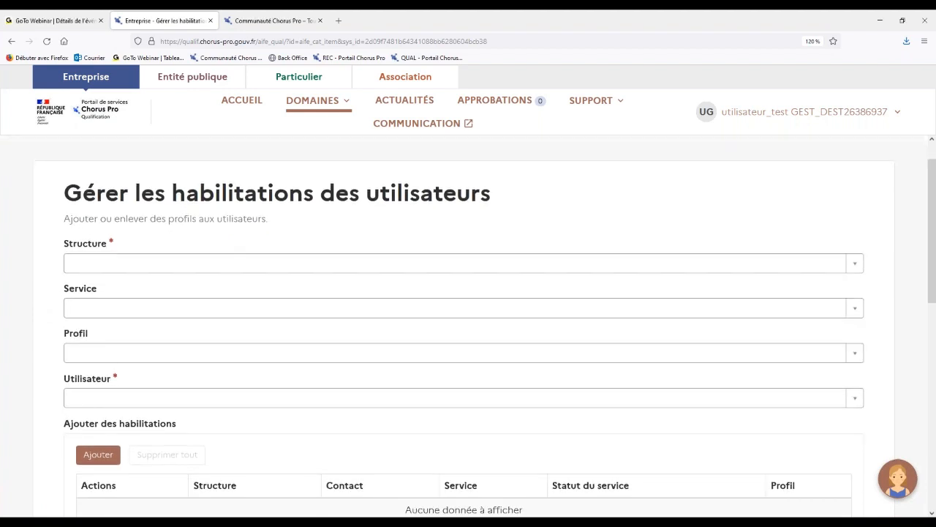
left_click(205, 260)
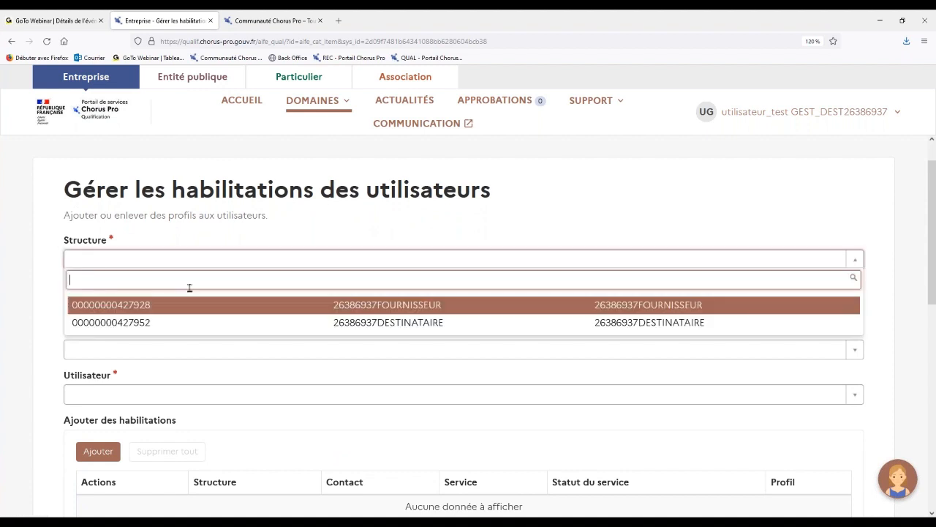
left_click(196, 303)
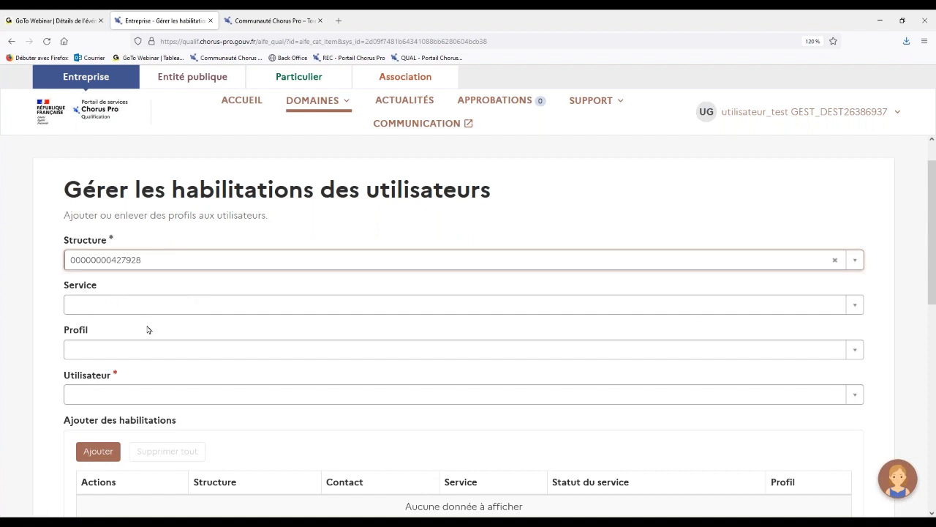
Select the technical user TECH_1 of the FOURNISSEUR structure as the Utilisateur whose habilitations are managed.
scroll(148, 330, "down", 3)
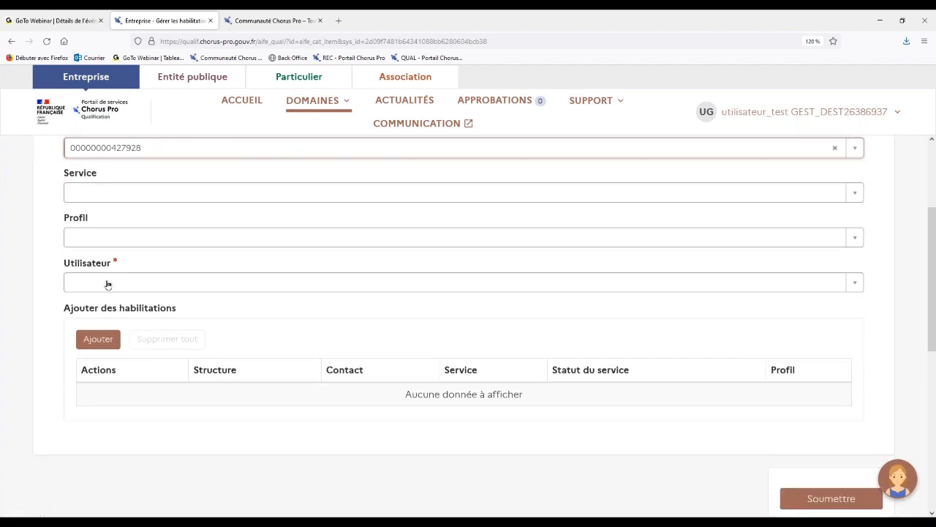
left_click(109, 284)
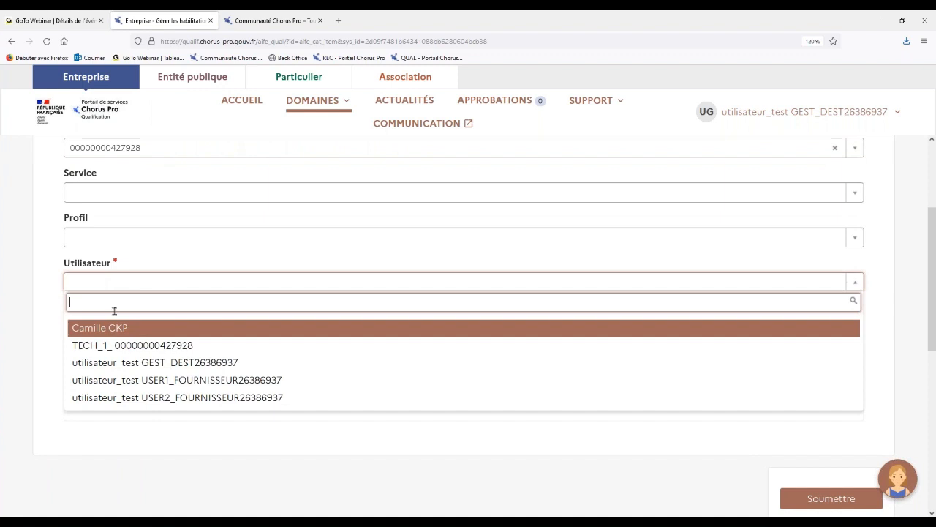
left_click(122, 350)
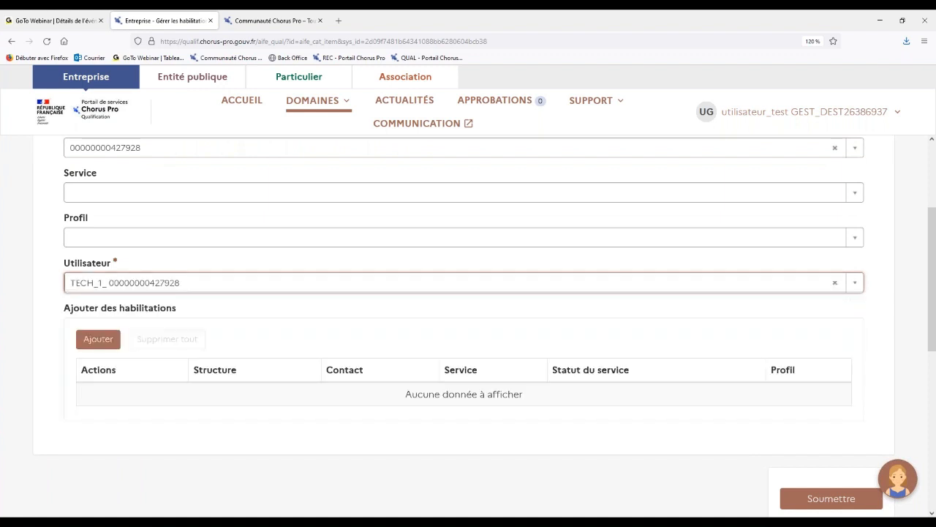
Examine the technical user's profiles in the habilitations table, comparing the modification and consultation variants such as those for Factures émises.
scroll(257, 312, "down", 3)
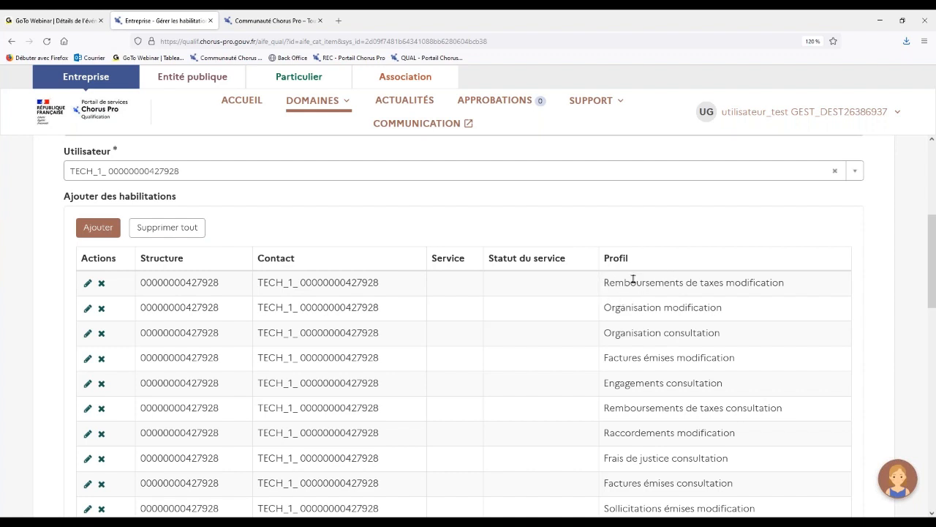
left_click_drag(604, 282, 724, 282)
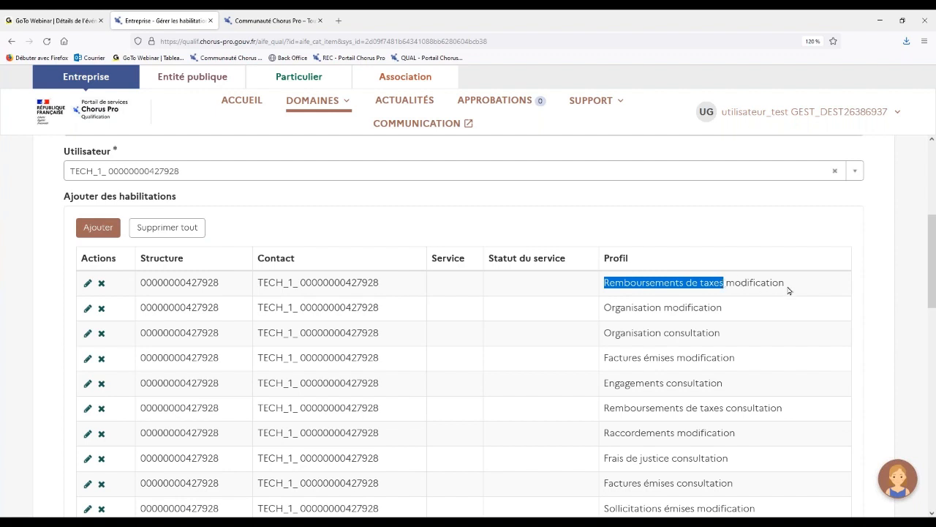
left_click_drag(787, 289, 727, 287)
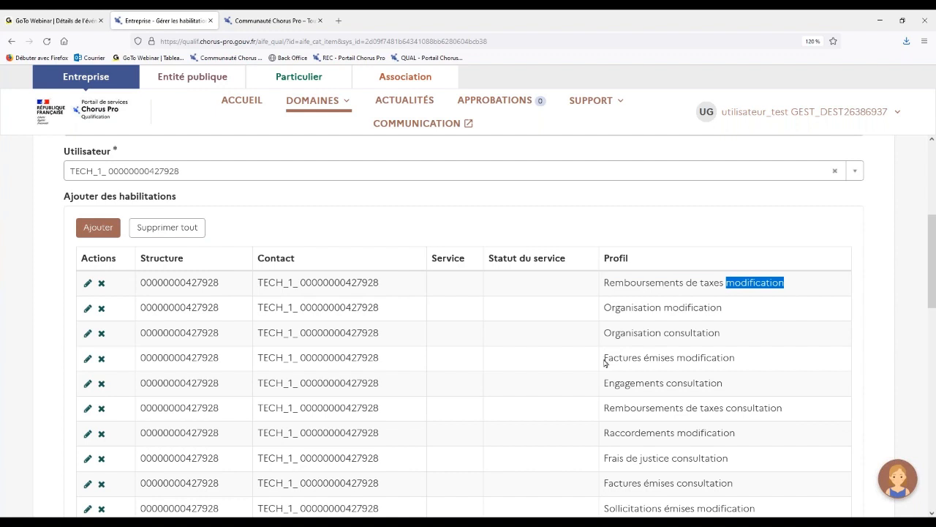
left_click_drag(604, 358, 676, 359)
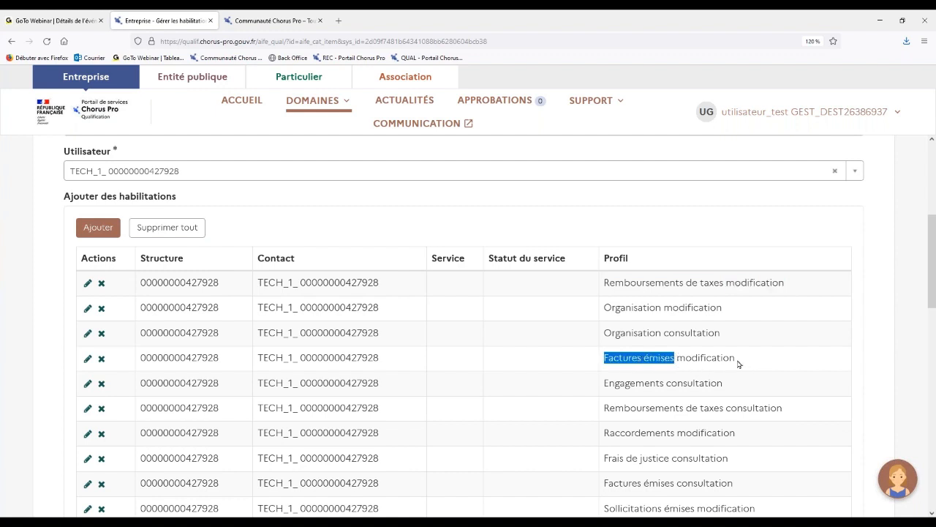
left_click_drag(737, 360, 693, 360)
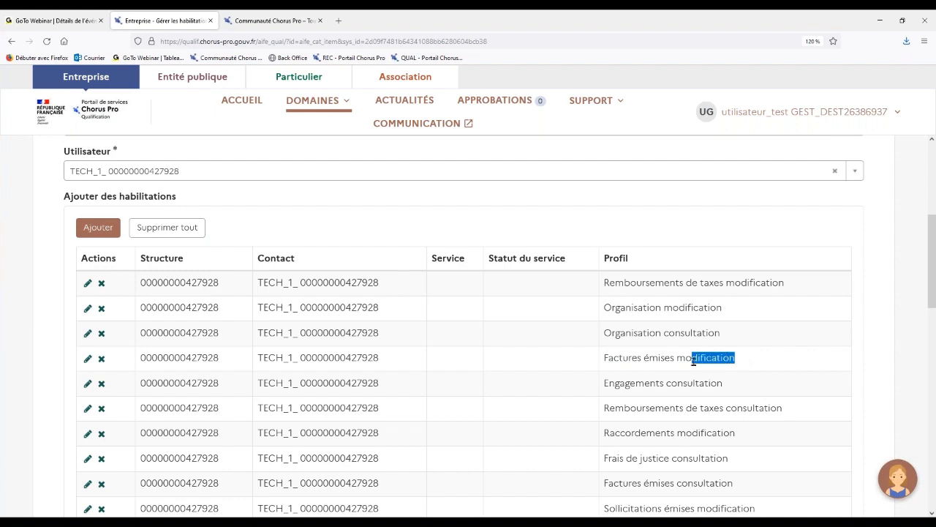
scroll(693, 359, "down", 1)
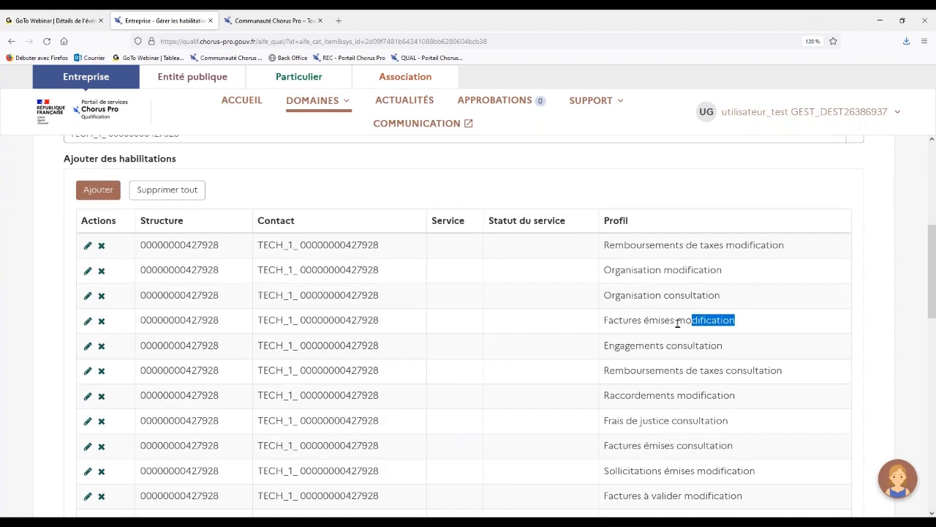
left_click_drag(677, 319, 737, 319)
left_click(666, 348)
left_click_drag(666, 347, 724, 345)
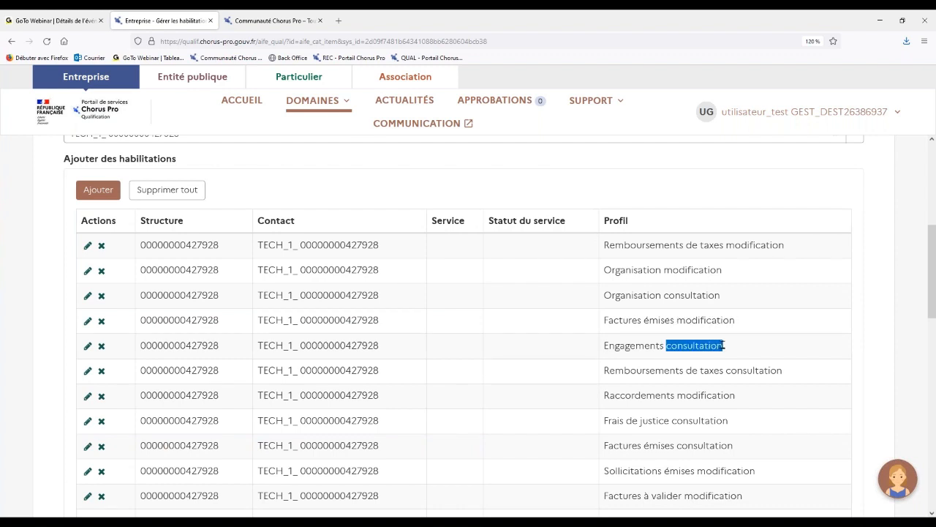
left_click(600, 342)
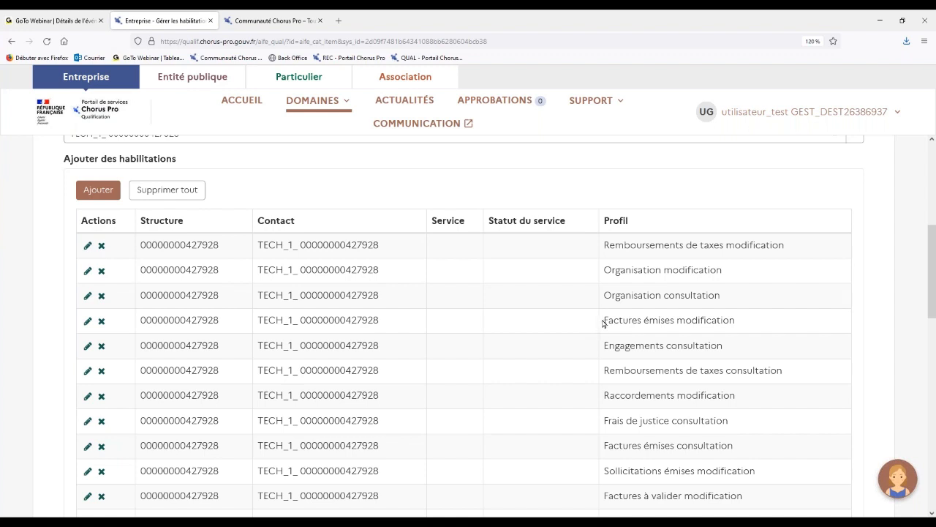
left_click_drag(603, 322, 747, 321)
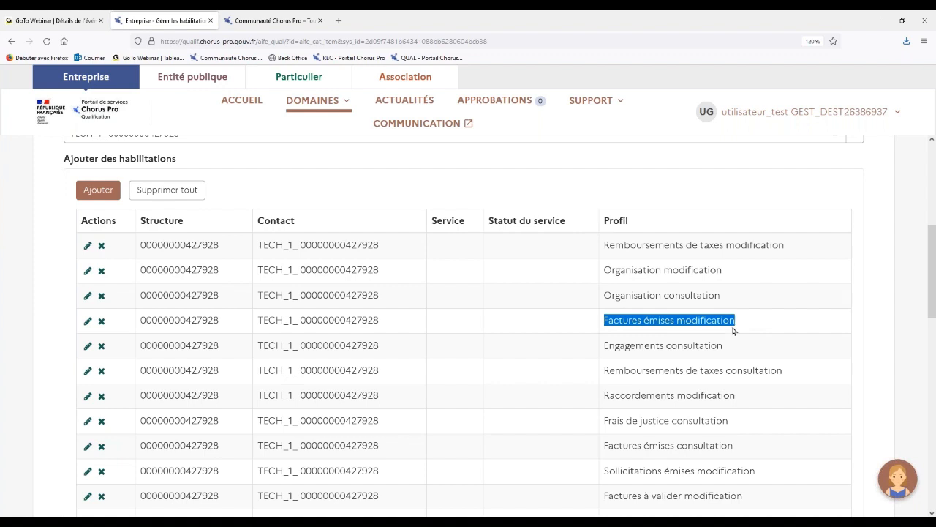
left_click_drag(604, 448, 746, 447)
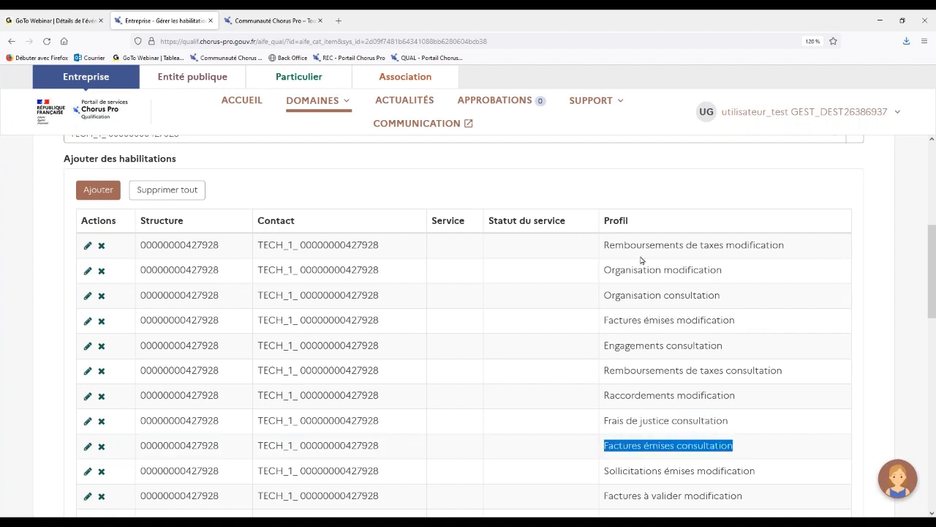
left_click(561, 252)
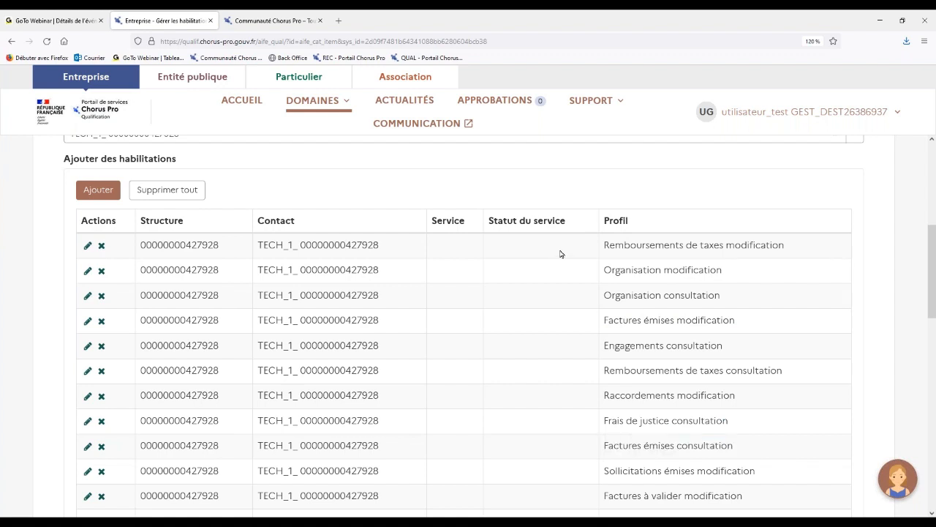
Try to add an Engagements consultation profile line for the technical user, and cancel the new line.
left_click(97, 192)
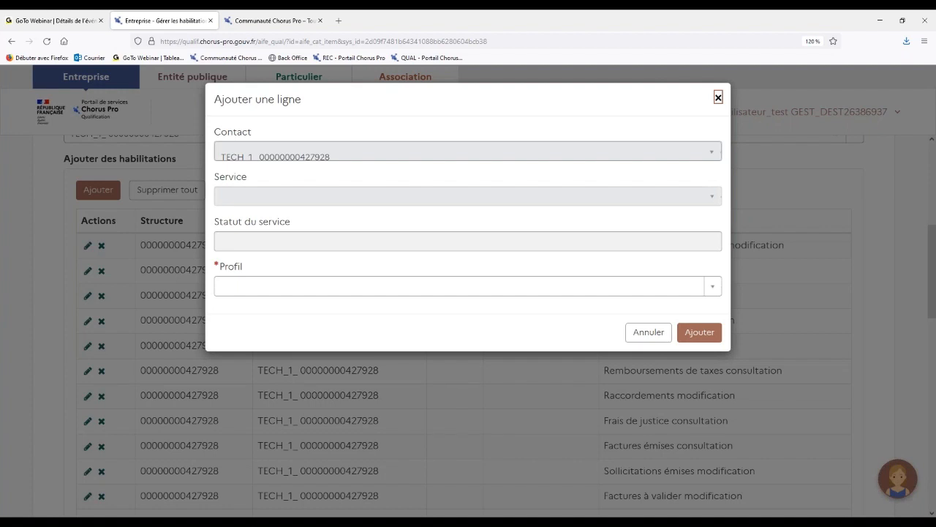
left_click(283, 289)
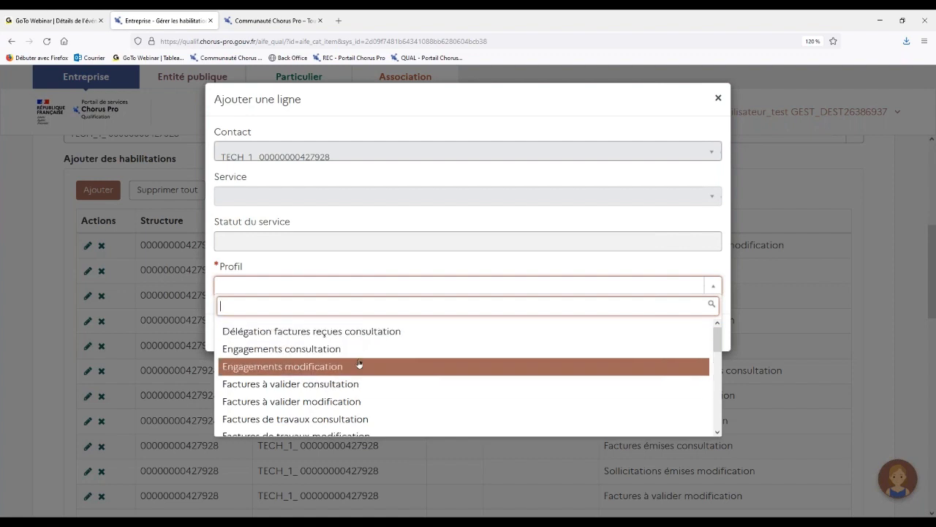
left_click(312, 349)
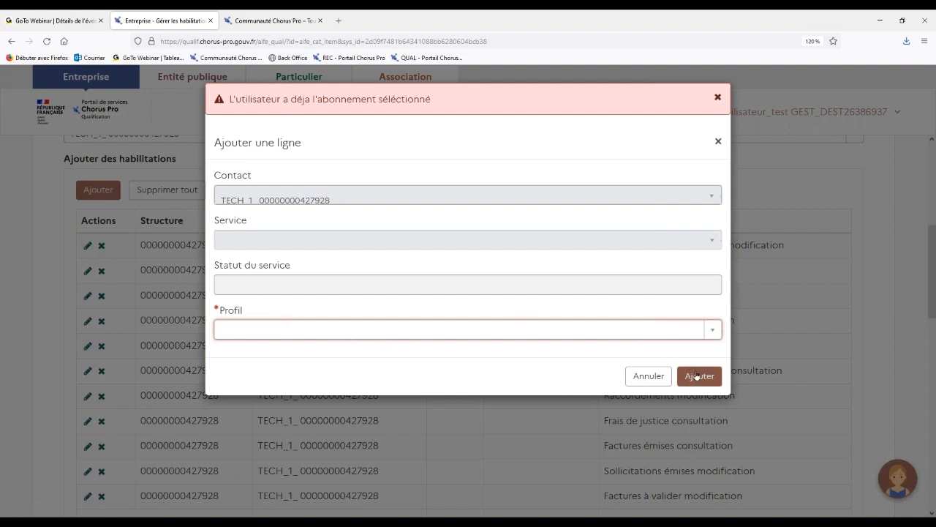
left_click(649, 376)
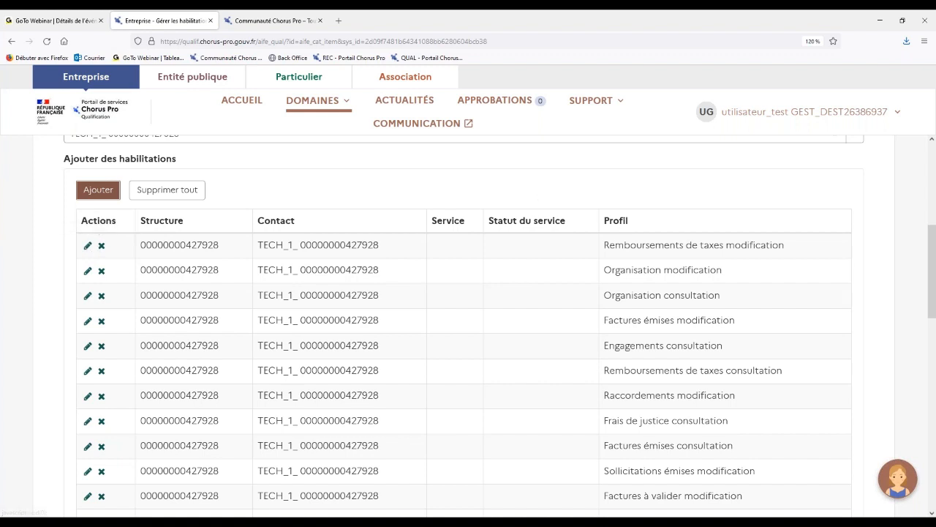
Open the Remboursements de taxes modification line for editing, leave it without saving, and look through the rest of the profile list.
left_click_drag(602, 244, 757, 228)
left_click_drag(783, 244, 790, 248)
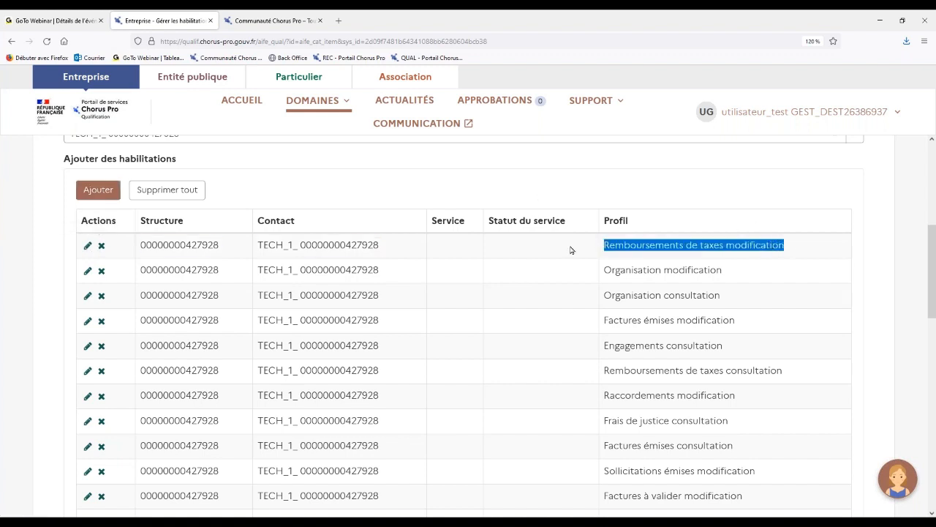
left_click(525, 243)
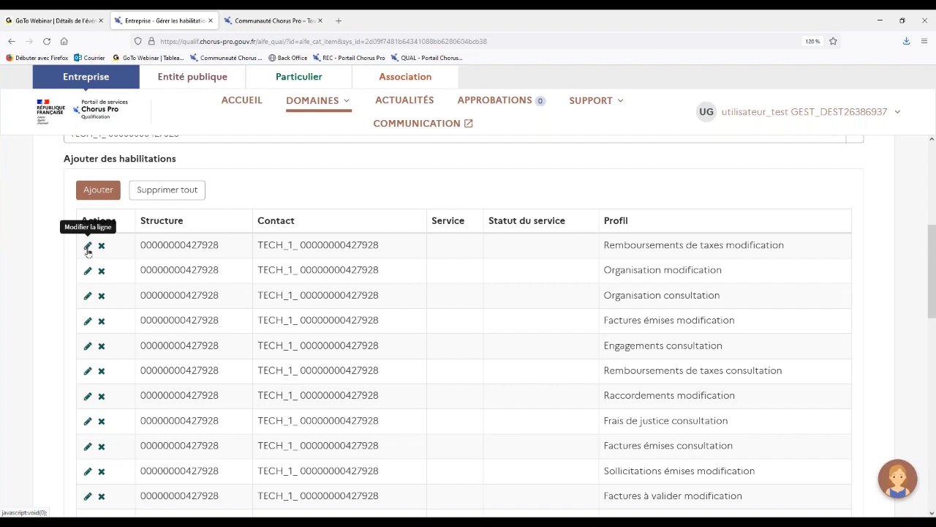
left_click(88, 249)
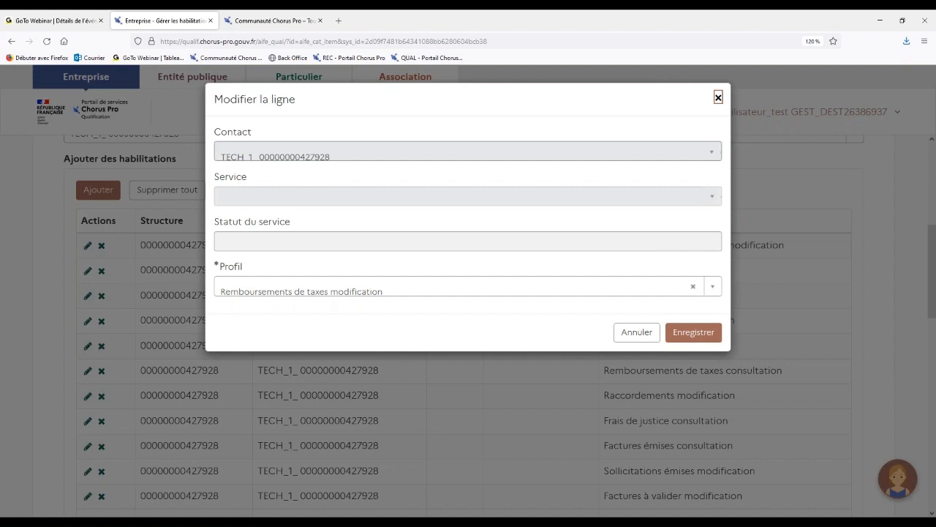
left_click(637, 333)
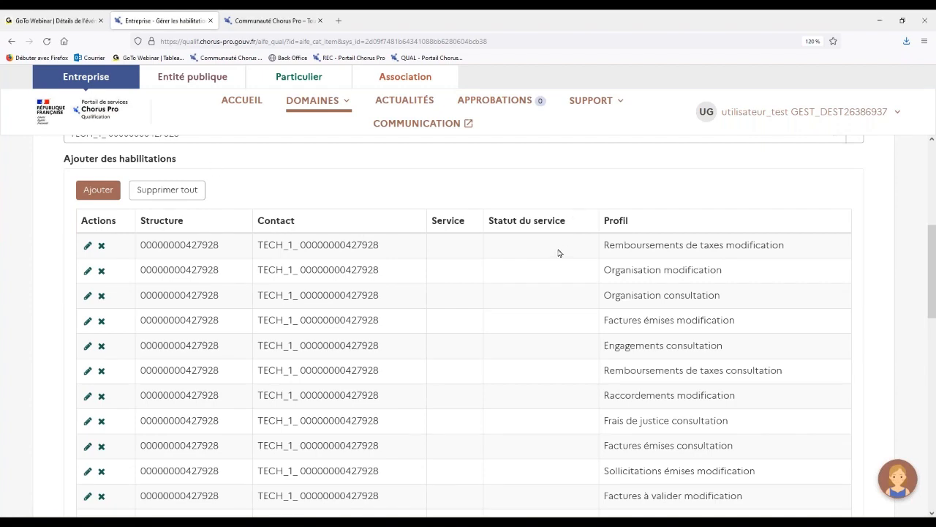
scroll(558, 253, "down", 1)
scroll(558, 253, "down", 6)
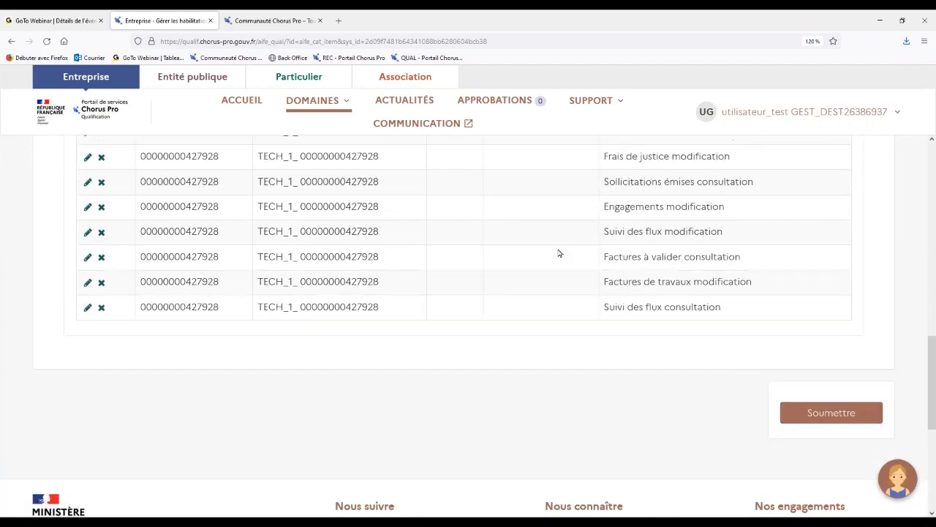
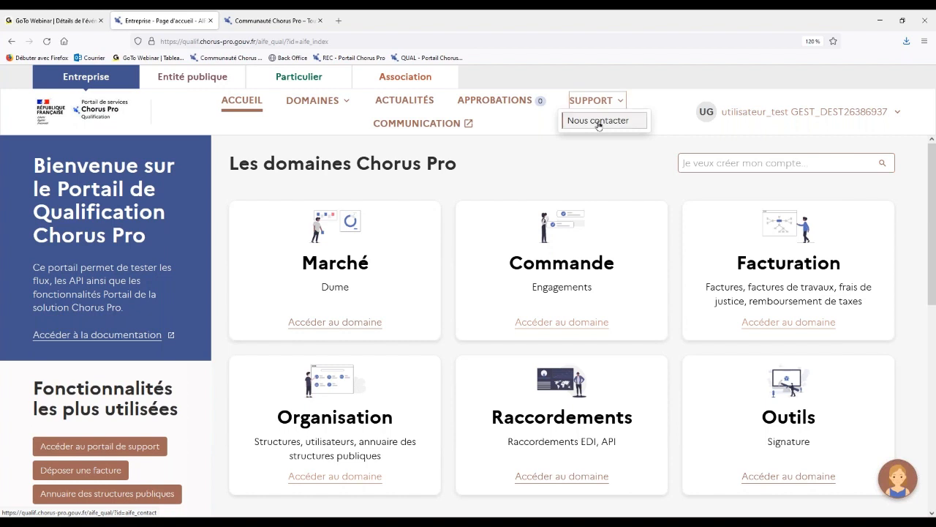
Open the Nous contacter support page, review its contact options, and go to the support portal home.
left_click(598, 122)
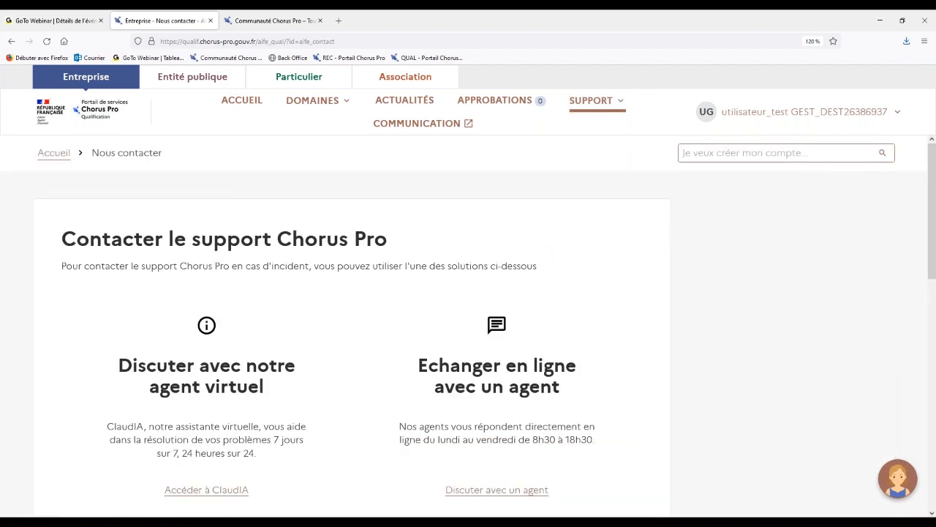
scroll(602, 249, "down", 2)
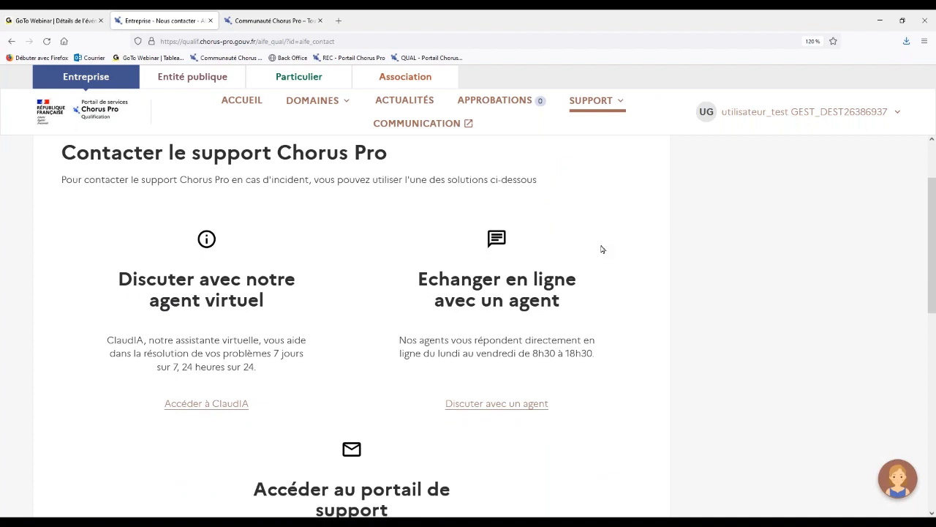
scroll(602, 249, "down", 1)
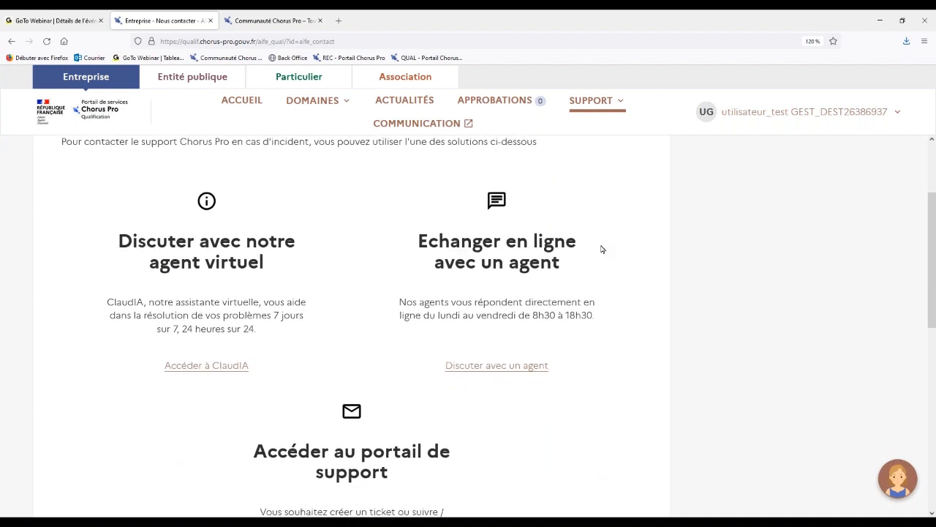
scroll(602, 250, "up", 1)
scroll(602, 250, "down", 1)
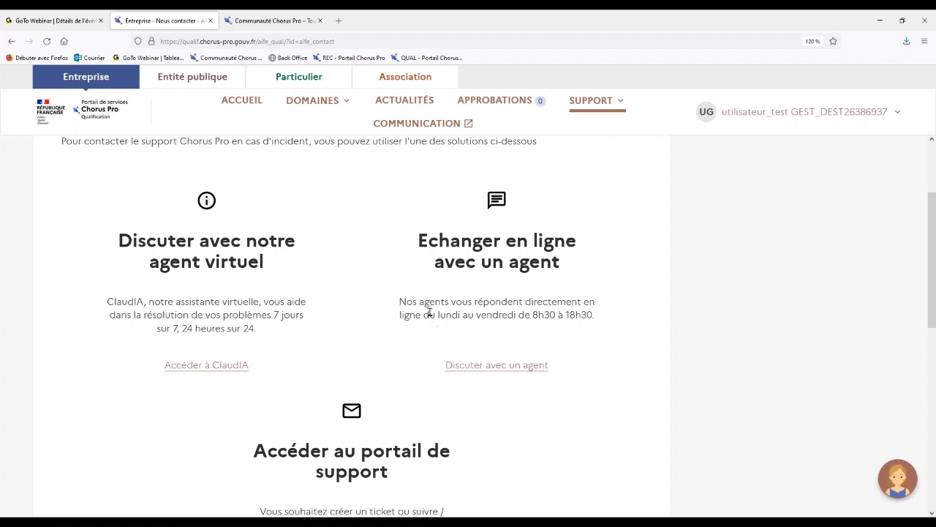
scroll(430, 313, "down", 3)
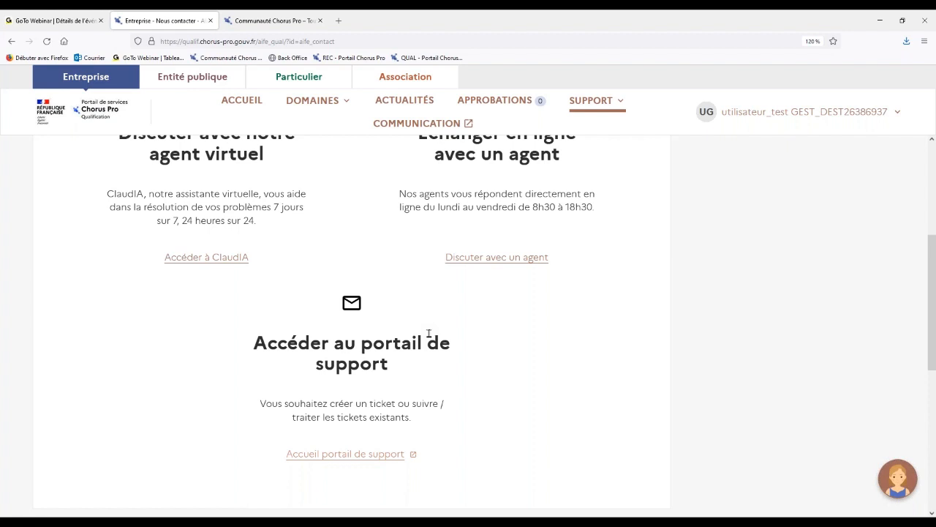
left_click(354, 454)
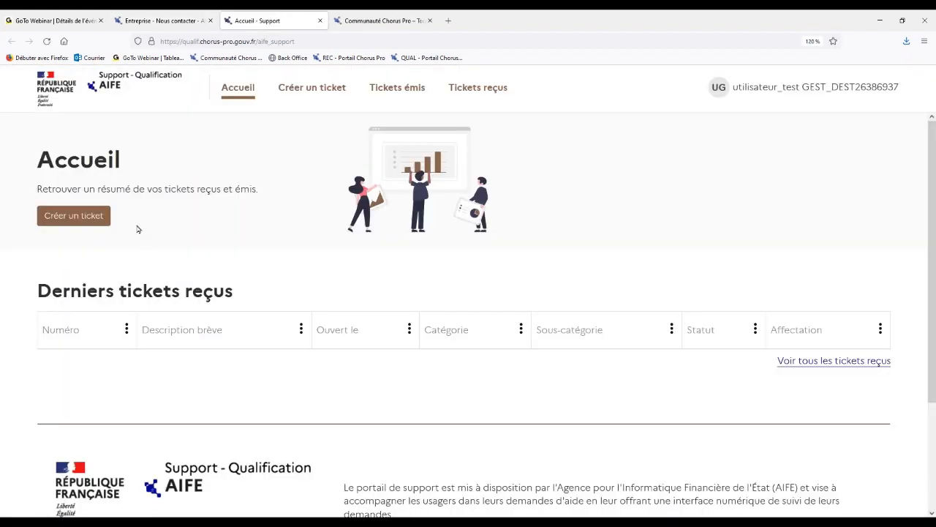
Start creating a support ticket and set its Catégorie to Factures émises.
left_click(71, 217)
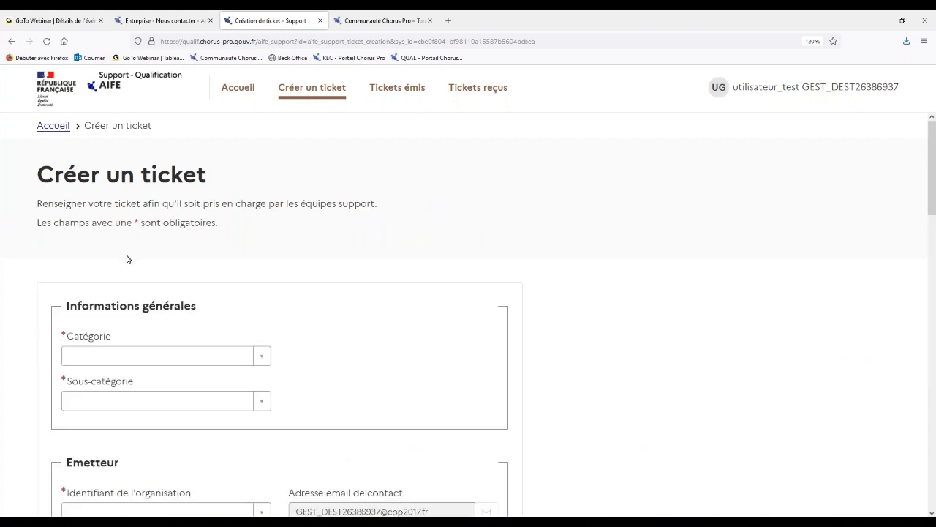
scroll(128, 259, "down", 1)
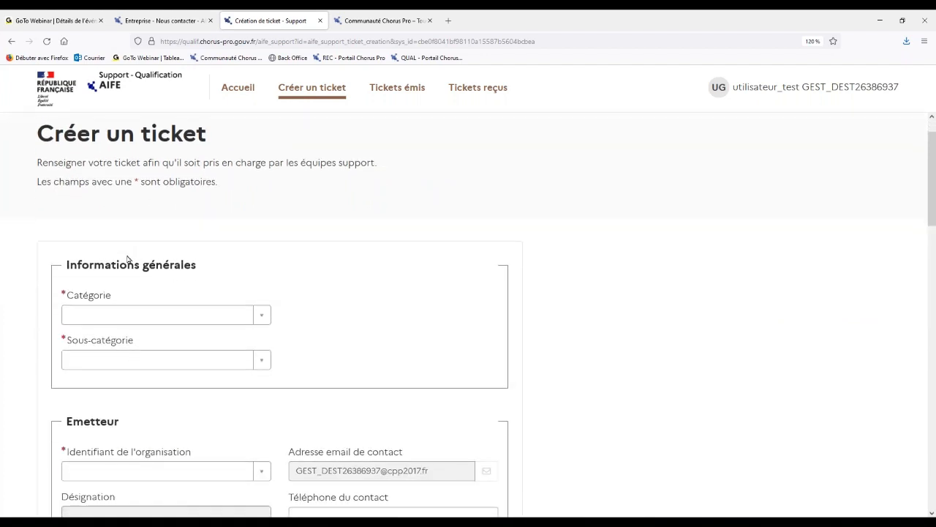
scroll(128, 259, "down", 2)
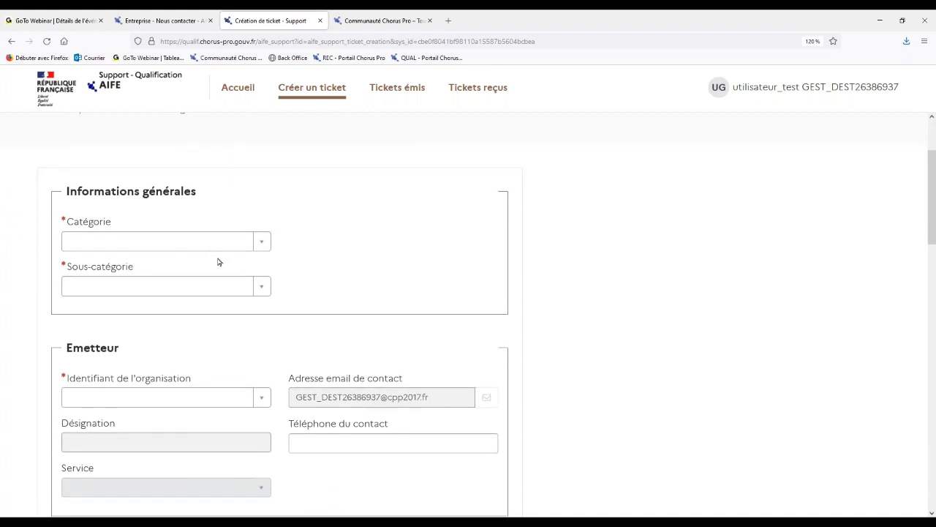
scroll(217, 262, "down", 1)
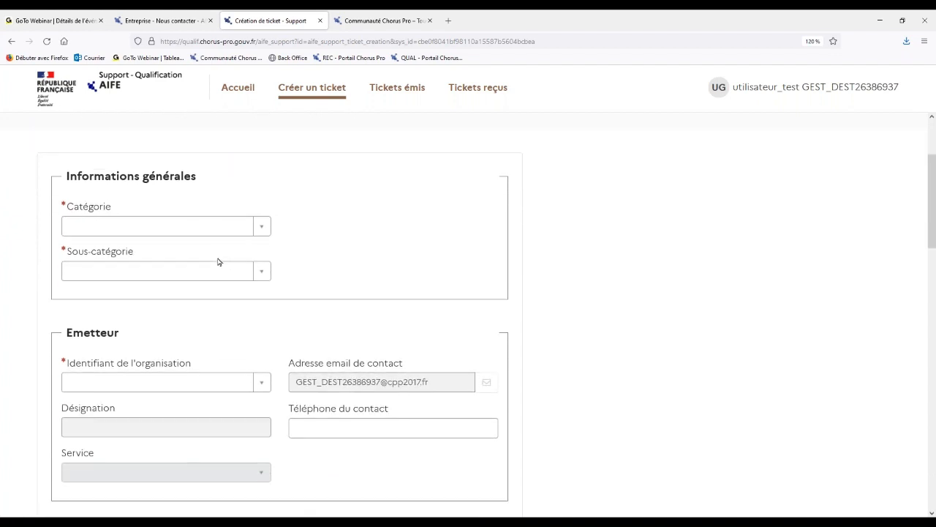
left_click(260, 227)
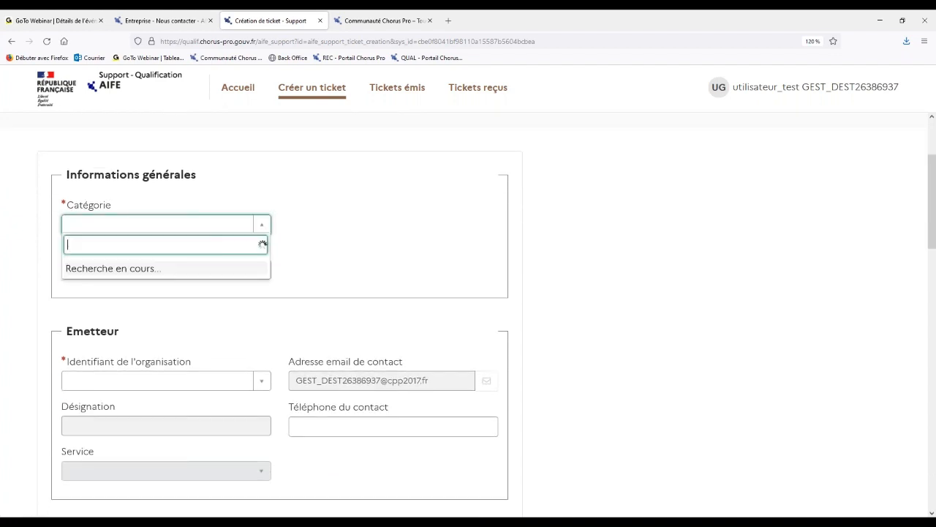
scroll(146, 333, "down", 1)
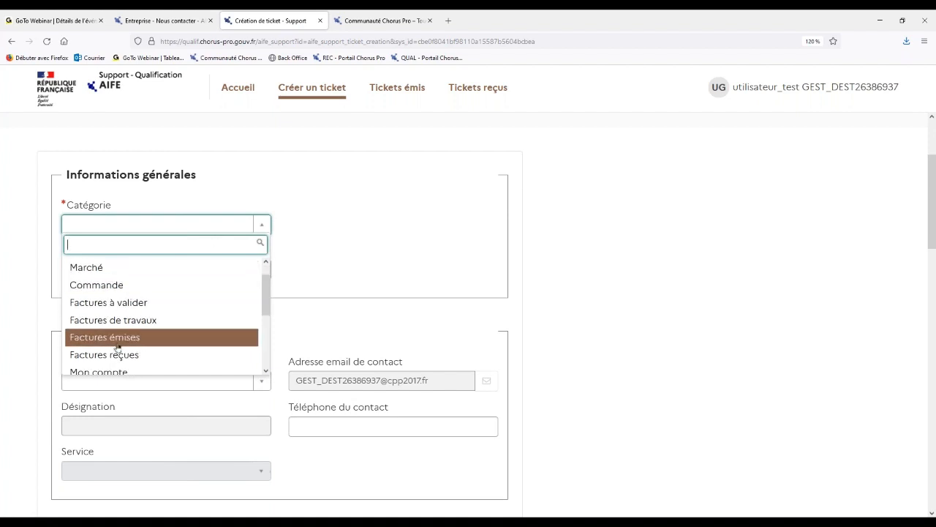
left_click(116, 340)
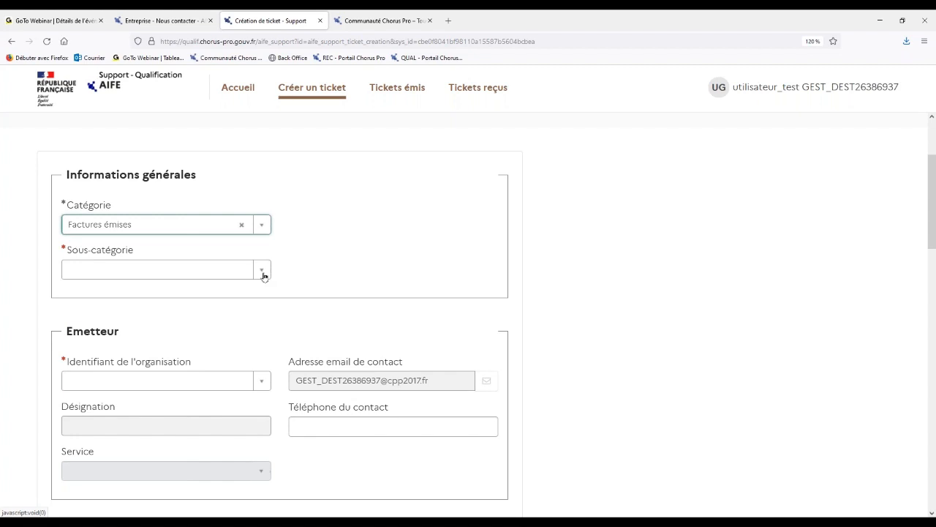
left_click(261, 270)
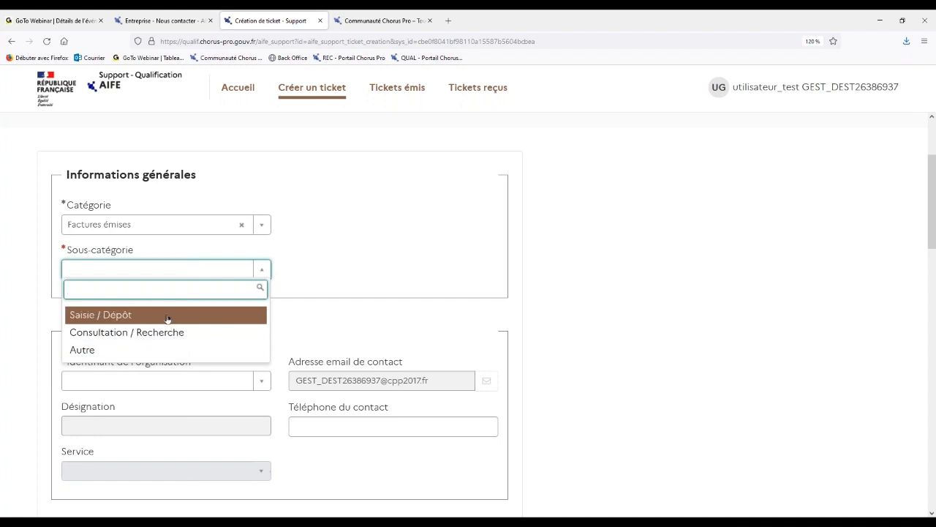
left_click(114, 317)
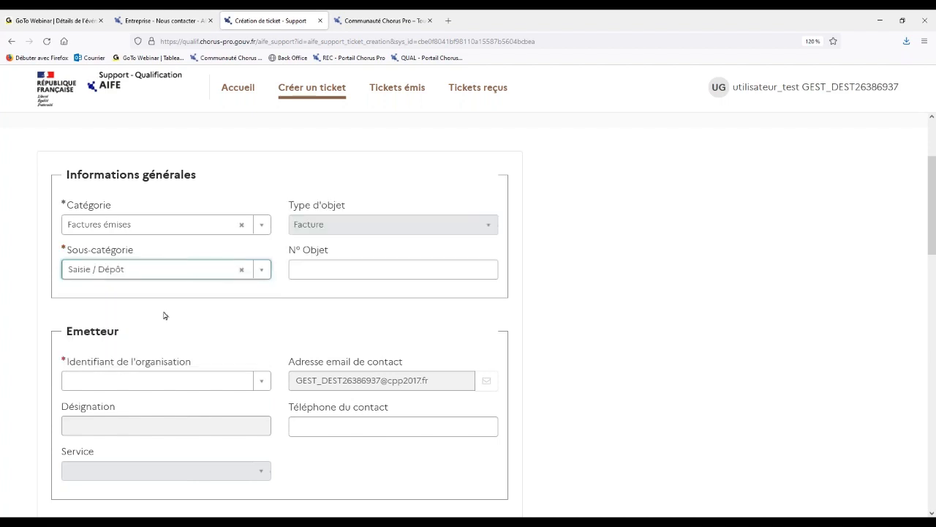
left_click(306, 270)
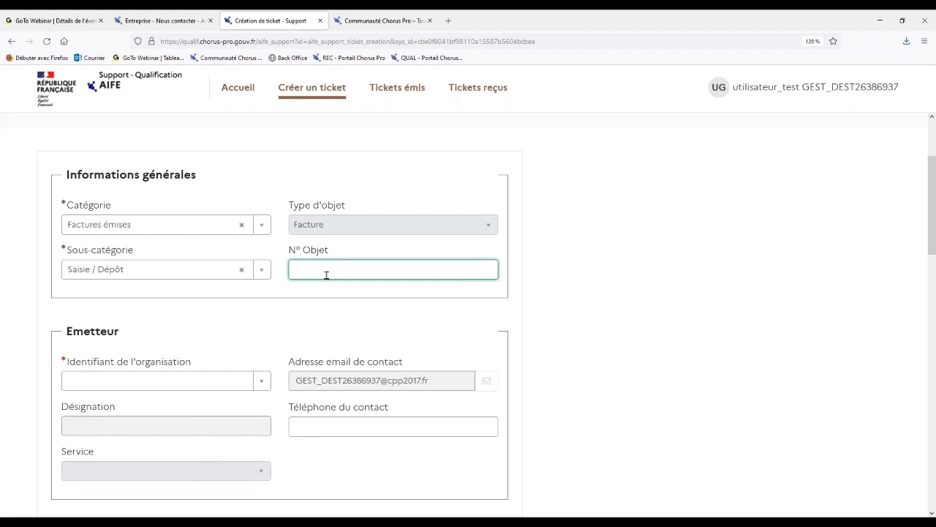
type("1234567890")
left_click(343, 296)
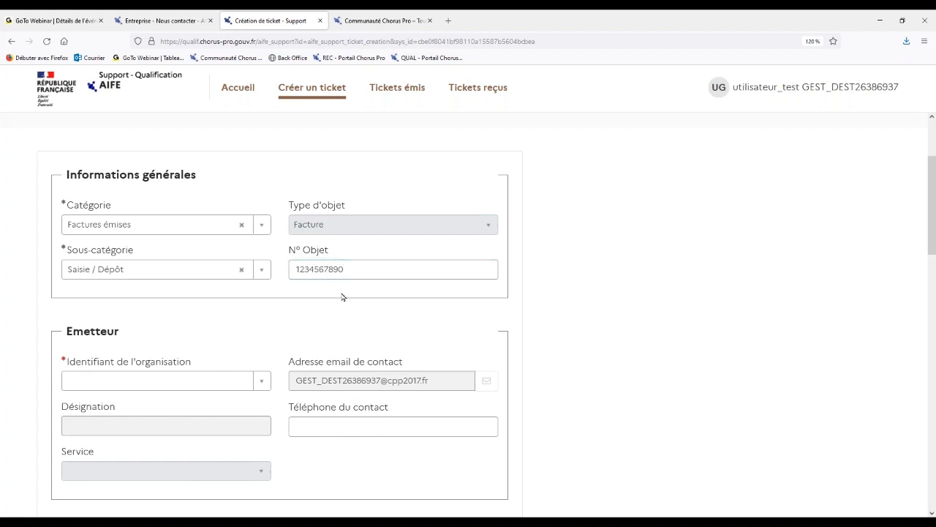
Select the FOURNISSEUR structure as the ticket's issuing organisation and go to the empty Téléphone du contact field.
scroll(343, 297, "down", 3)
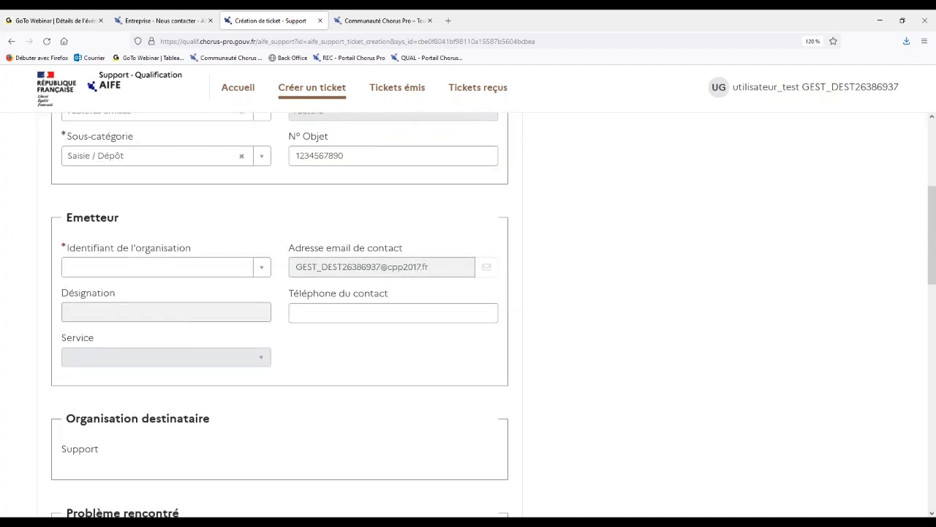
scroll(342, 296, "down", 1)
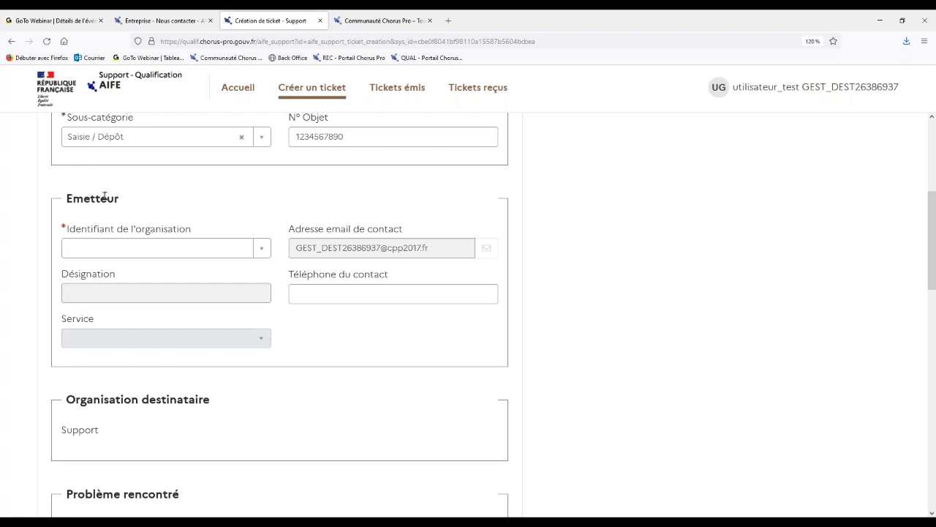
left_click(261, 247)
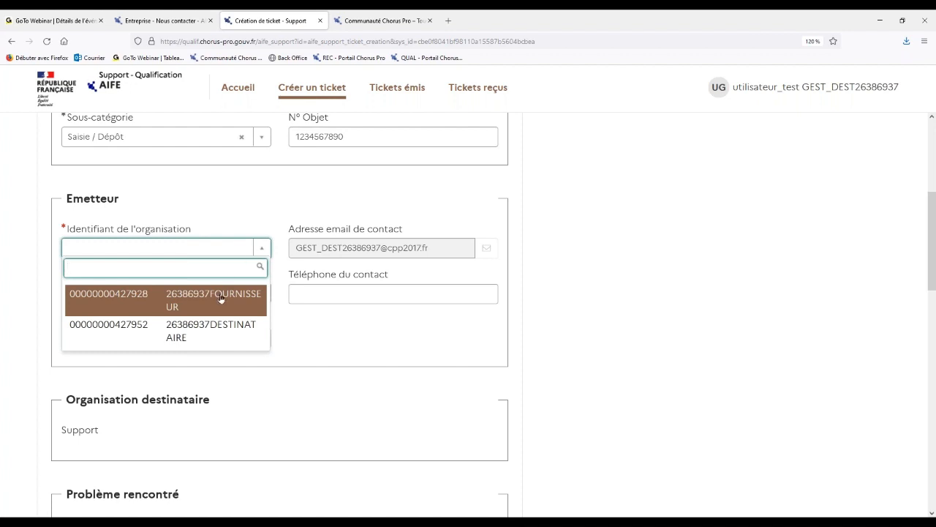
left_click(221, 298)
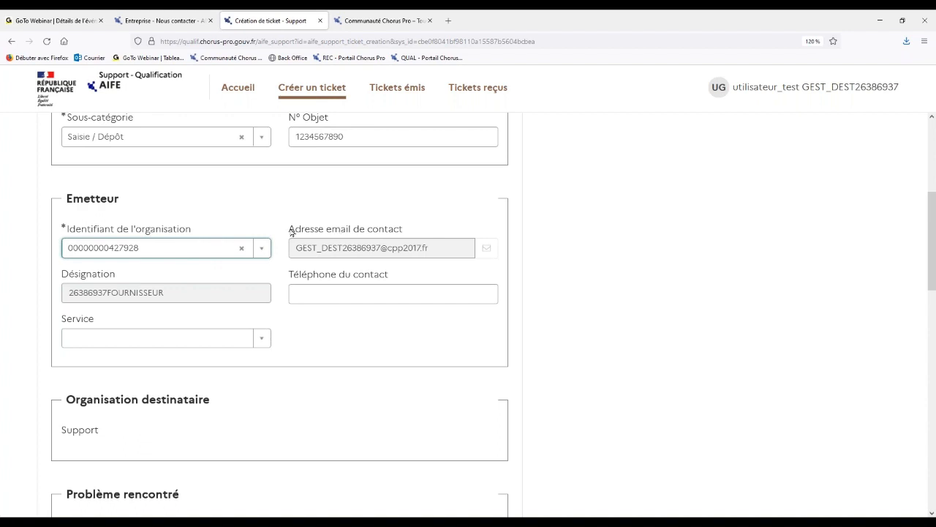
left_click_drag(290, 231, 404, 234)
left_click(404, 235)
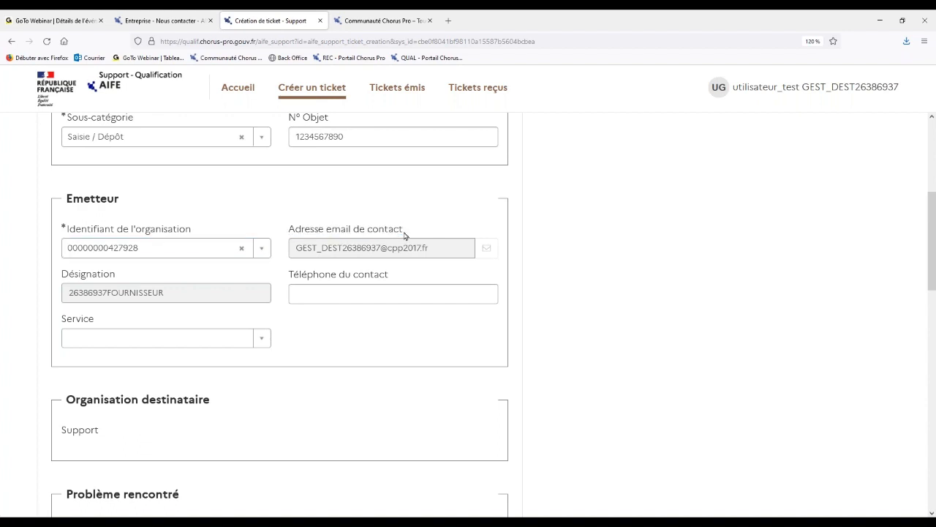
left_click(330, 293)
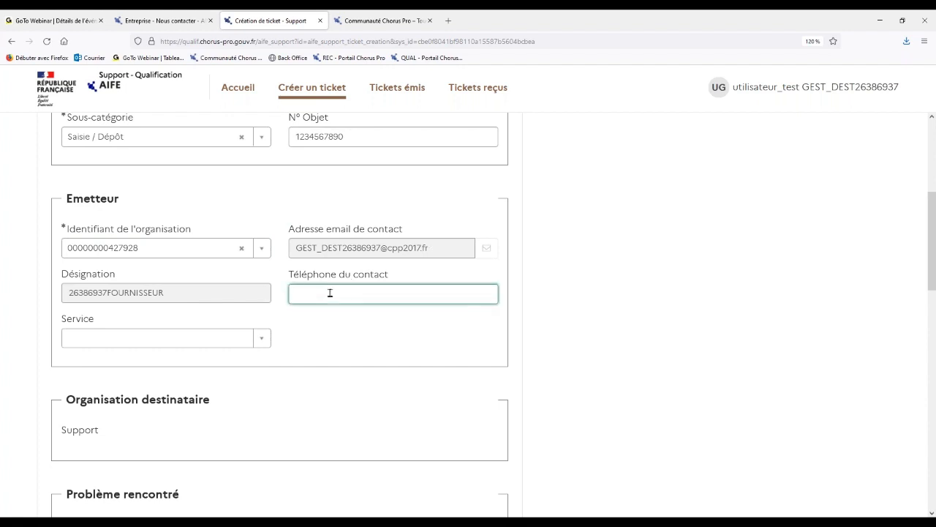
Examine the Organisation destinataire, Problème rencontré and Ajouter une pièce jointe sections of the ticket form.
left_click(253, 429)
scroll(255, 430, "down", 3)
scroll(255, 431, "down", 2)
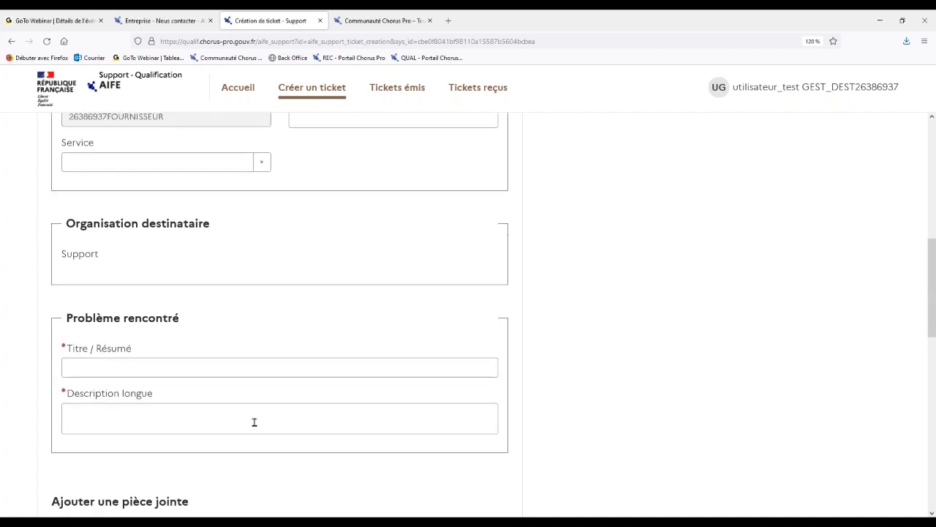
scroll(224, 293, "down", 1)
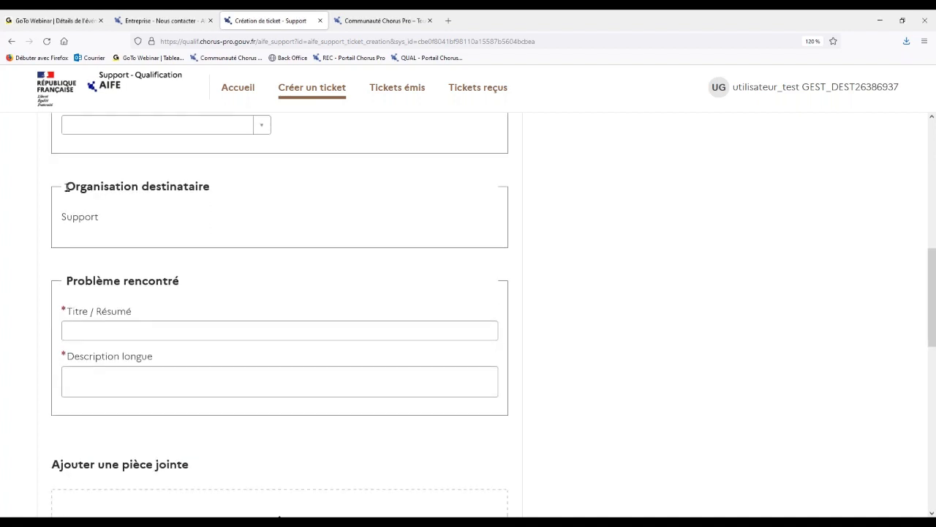
left_click_drag(65, 187, 214, 189)
left_click(214, 190)
scroll(201, 262, "down", 3)
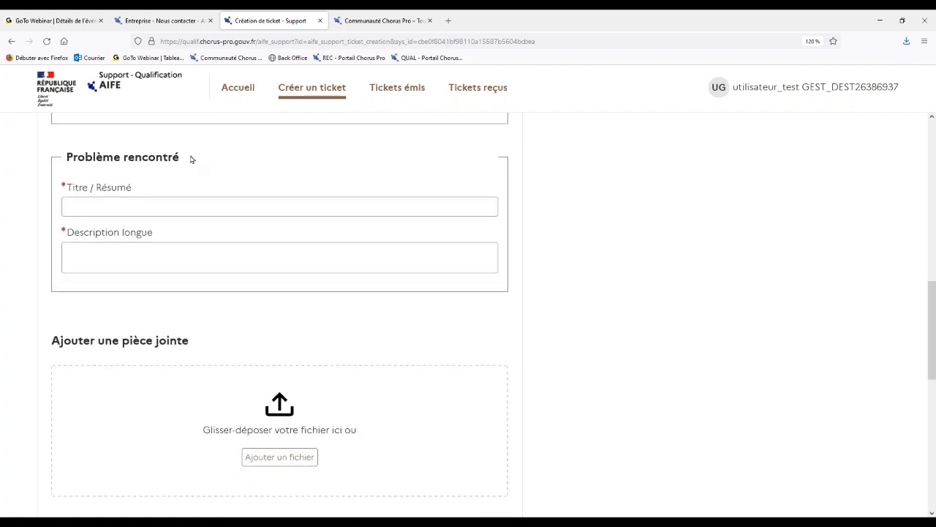
scroll(146, 182, "down", 1)
left_click(102, 194)
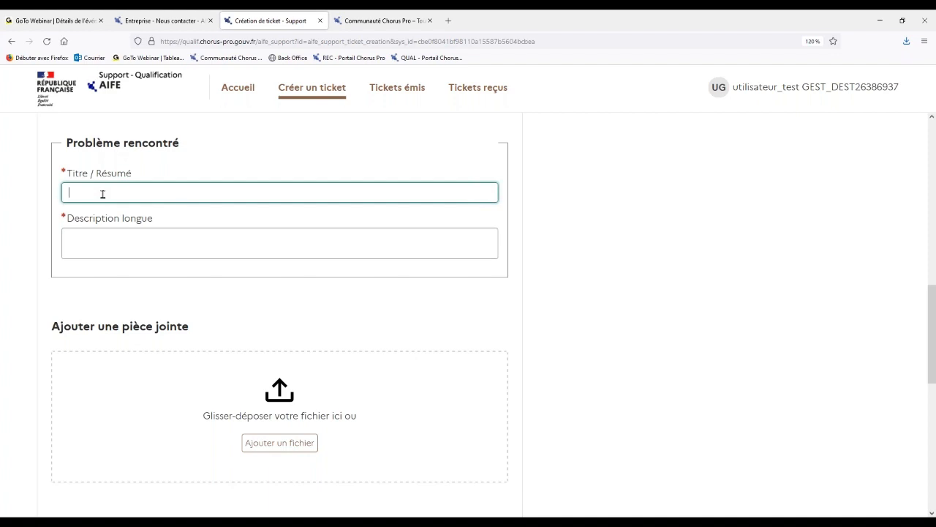
left_click(90, 234)
scroll(90, 235, "down", 1)
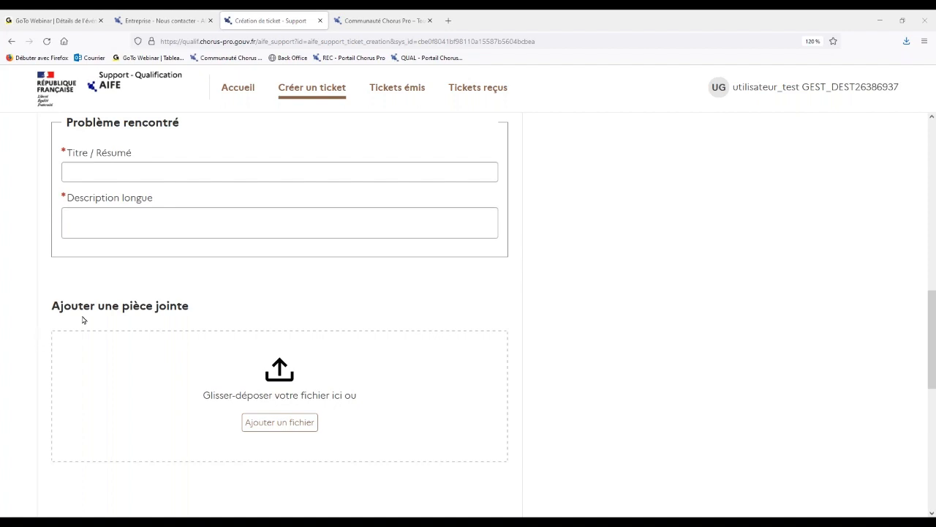
left_click(211, 292)
Open the file chooser for a ticket attachment and cancel it without choosing a file.
scroll(208, 292, "down", 2)
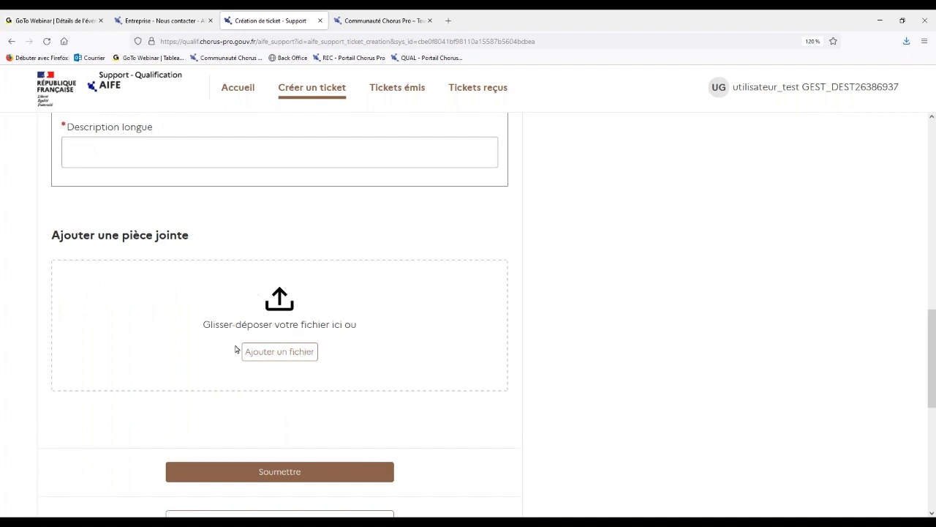
left_click(279, 353)
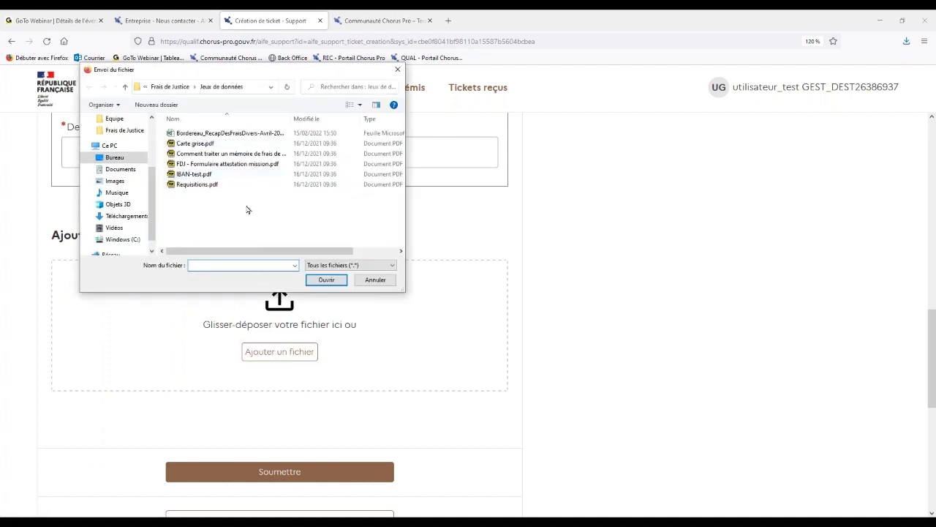
left_click(376, 280)
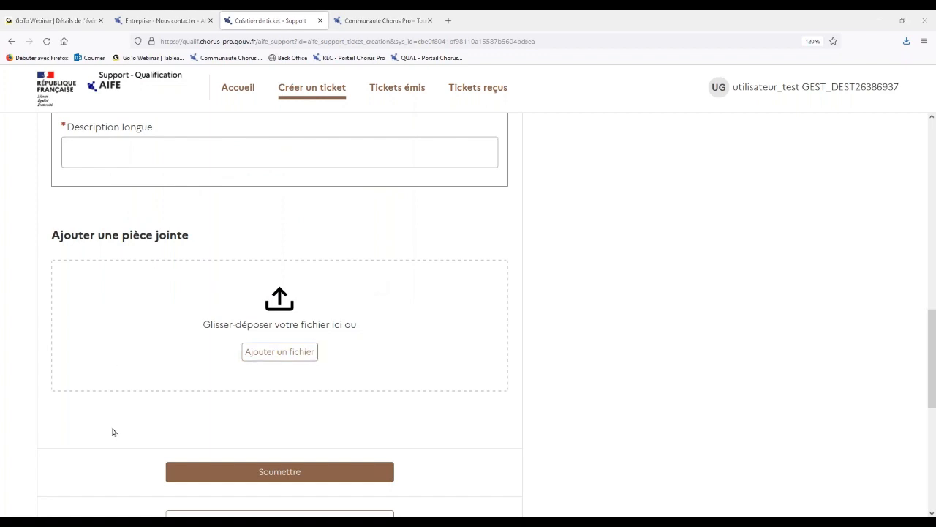
Quit the ticket creation form without saving and confirm leaving the page.
scroll(113, 431, "down", 1)
scroll(112, 431, "down", 4)
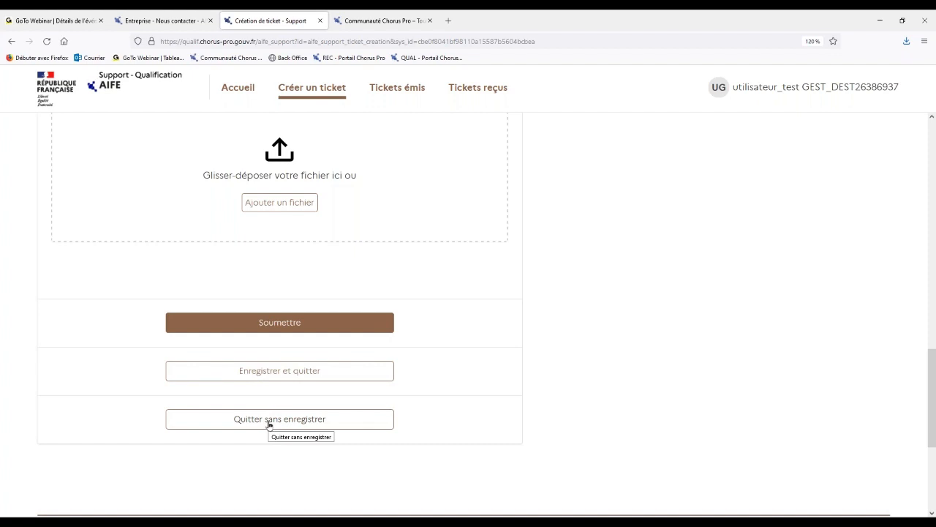
scroll(269, 425, "up", 3)
scroll(279, 314, "up", 3)
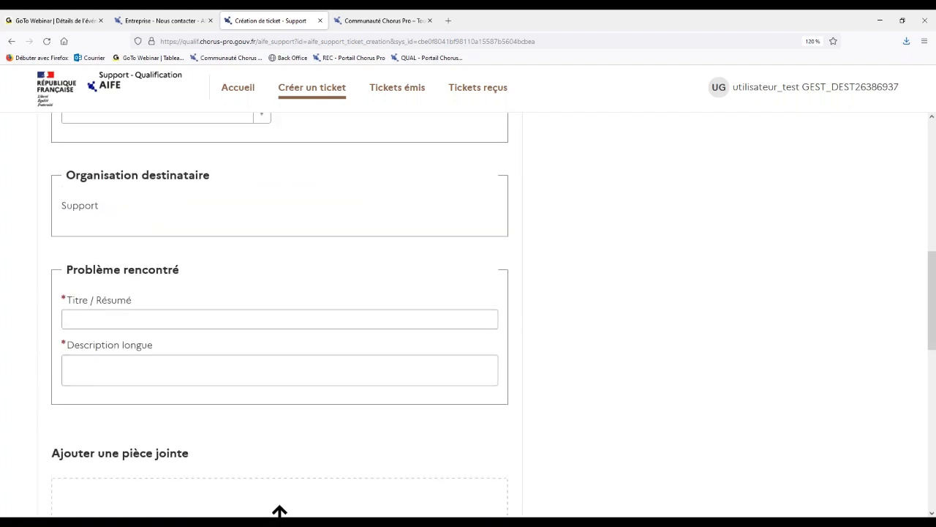
scroll(280, 314, "down", 5)
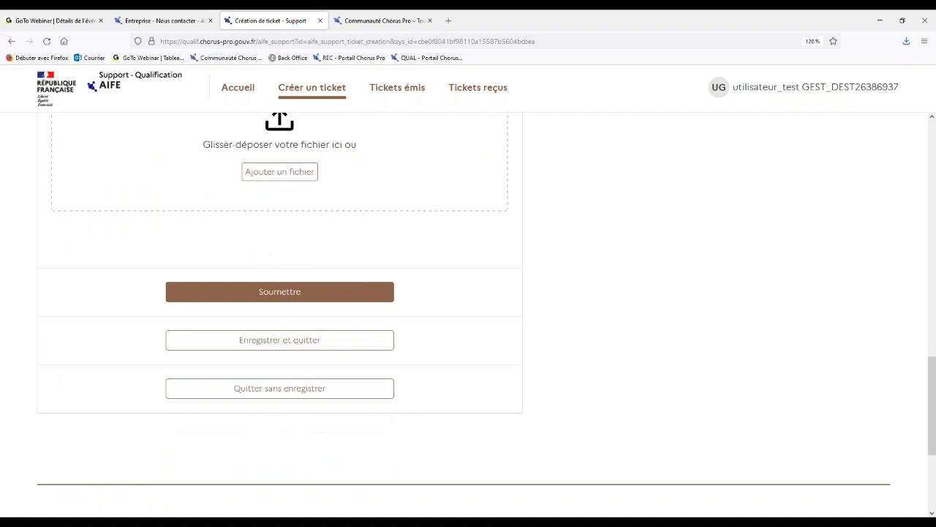
left_click(268, 389)
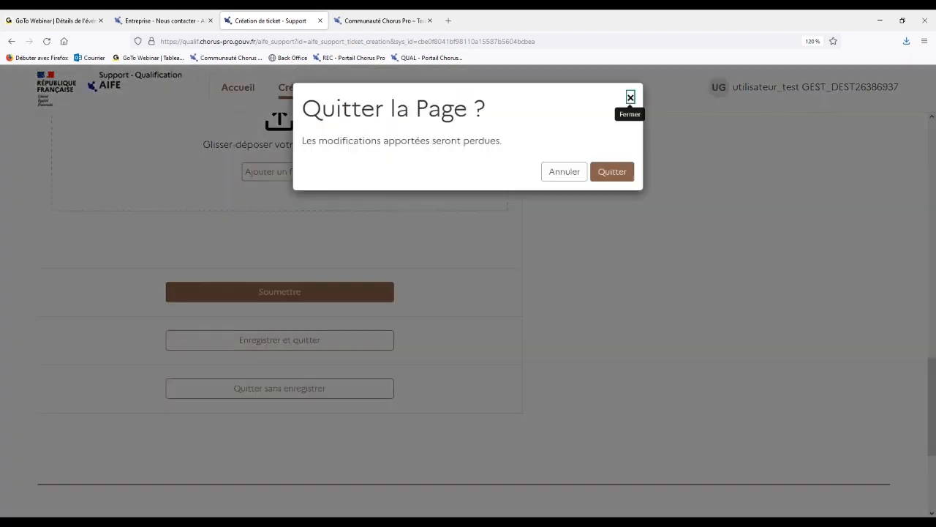
left_click(611, 172)
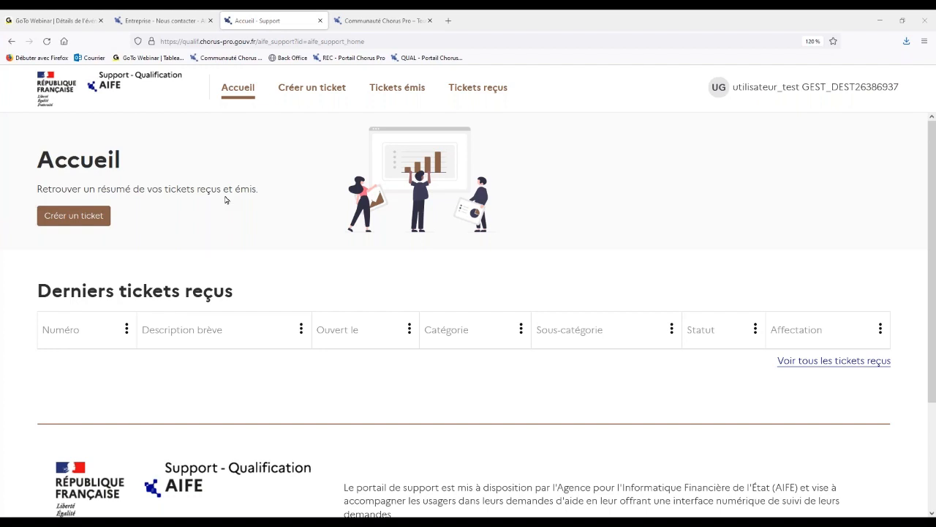
Open the list of issued tickets and sort it by Ouvert le in ascending order.
left_click(391, 91)
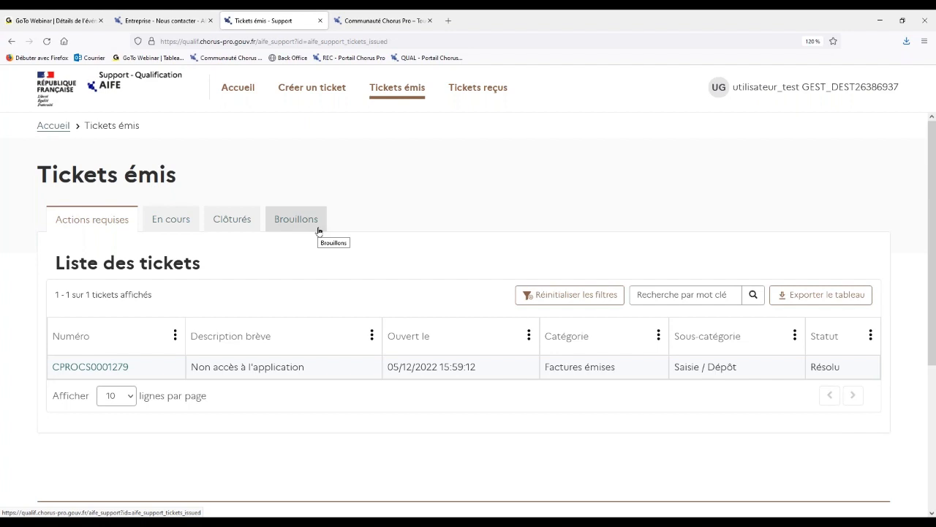
left_click(663, 295)
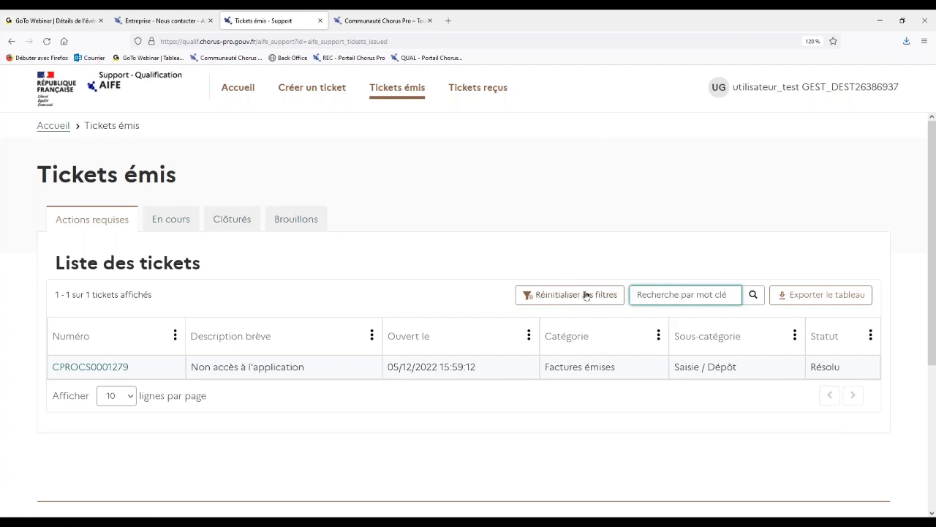
left_click(526, 331)
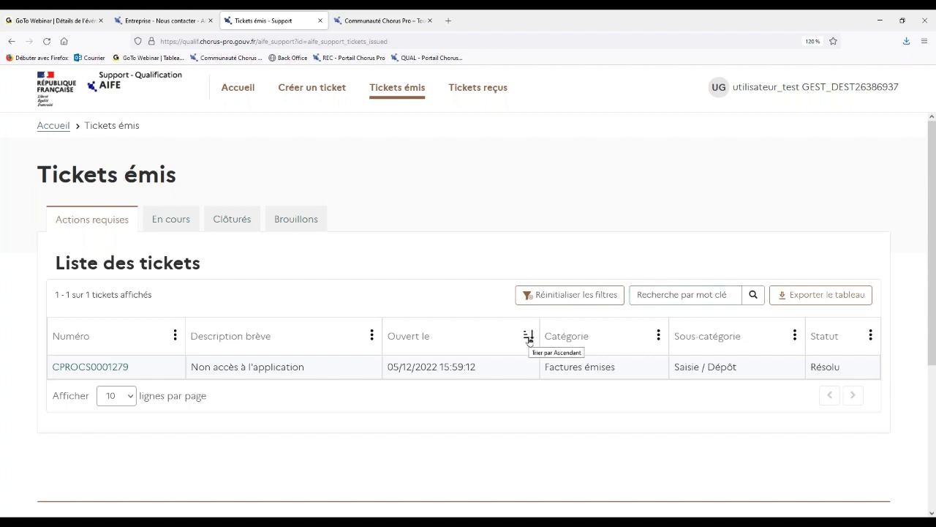
left_click(530, 335)
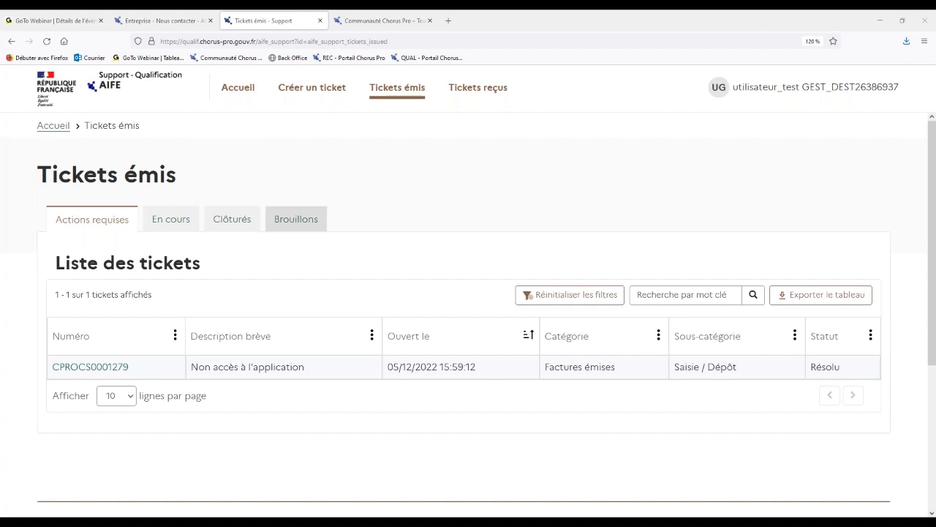
Open the issued ticket "Non accès à l'application" and read its description and general information.
left_click(436, 370)
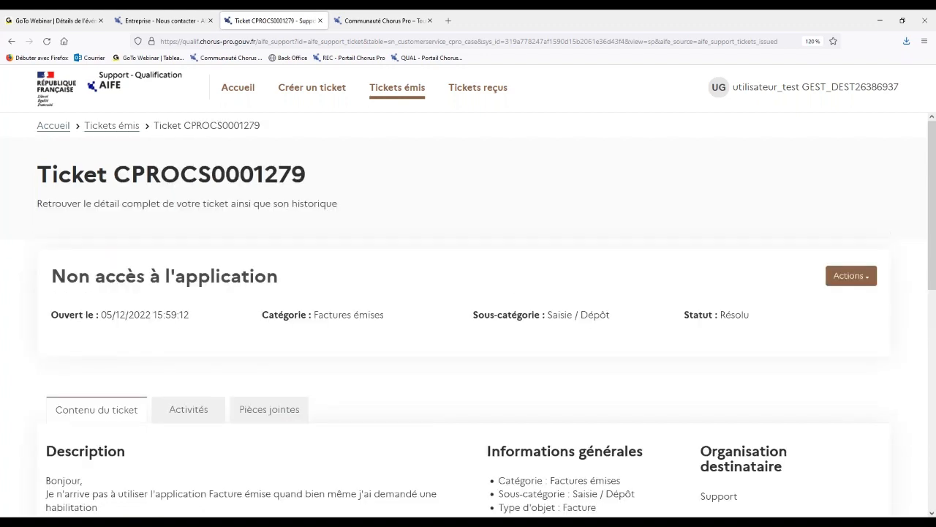
scroll(374, 247, "down", 1)
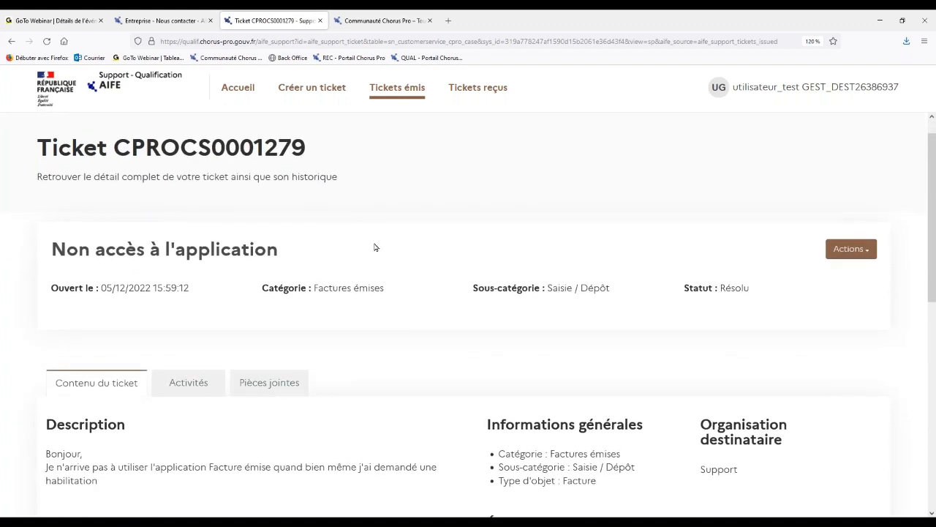
scroll(374, 247, "down", 2)
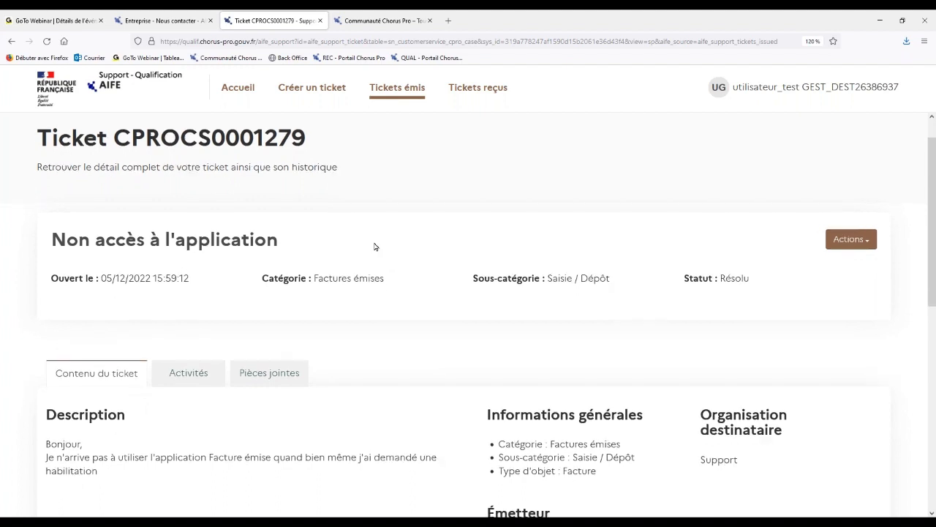
scroll(370, 177, "down", 2)
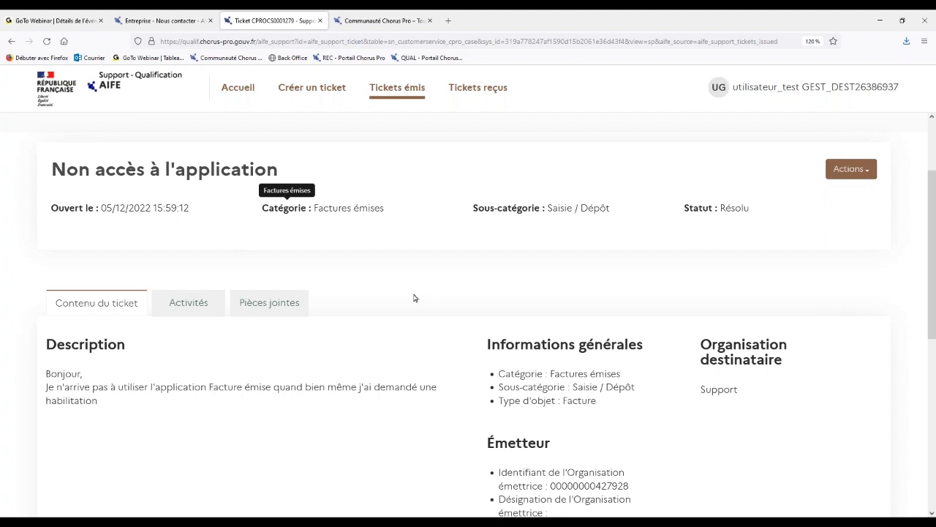
scroll(413, 297, "down", 3)
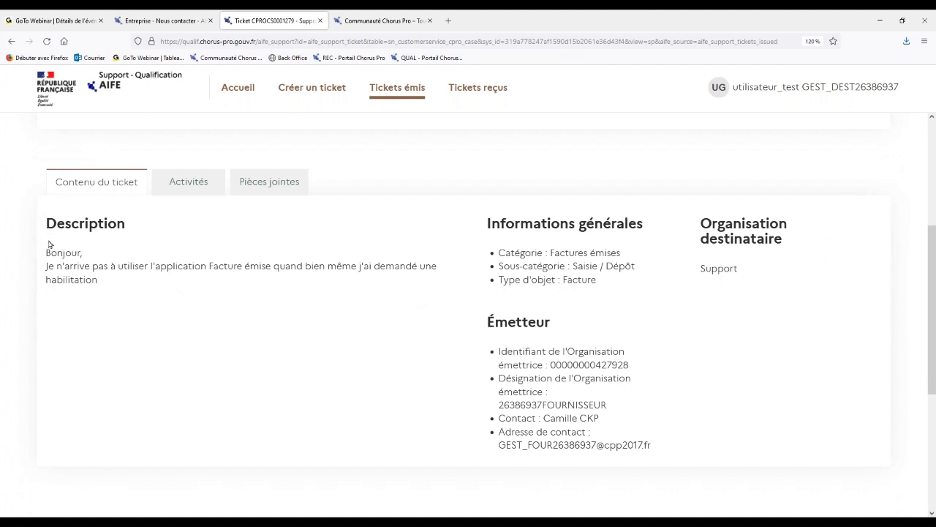
left_click_drag(42, 253, 111, 286)
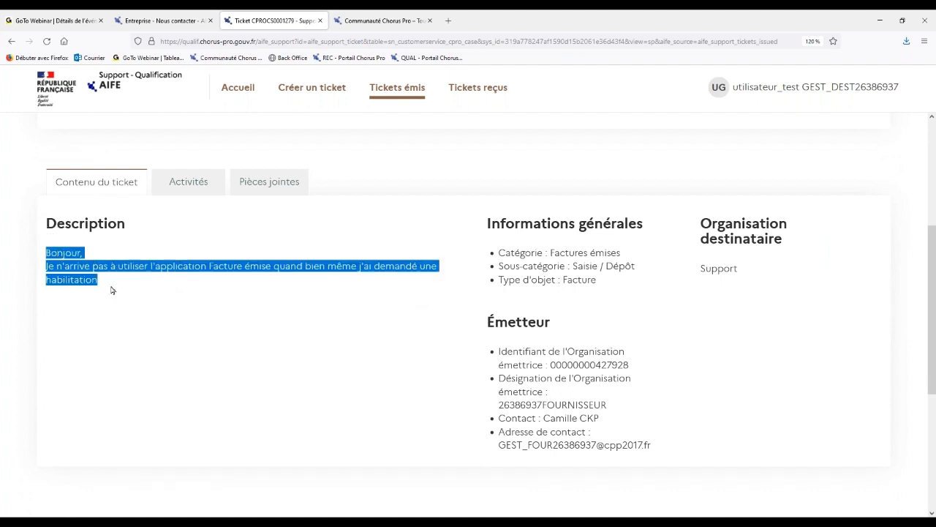
left_click(111, 292)
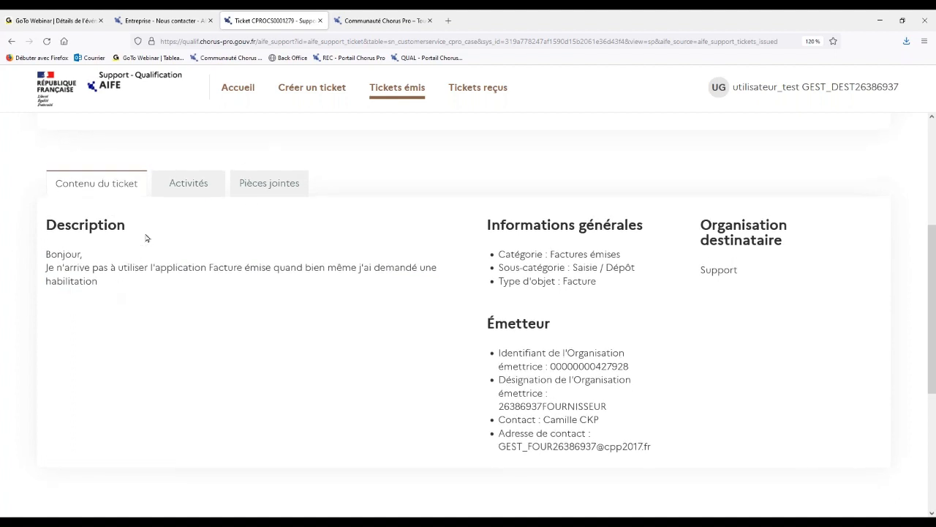
Read the support team's reply in the ticket's Activités section.
left_click(192, 186)
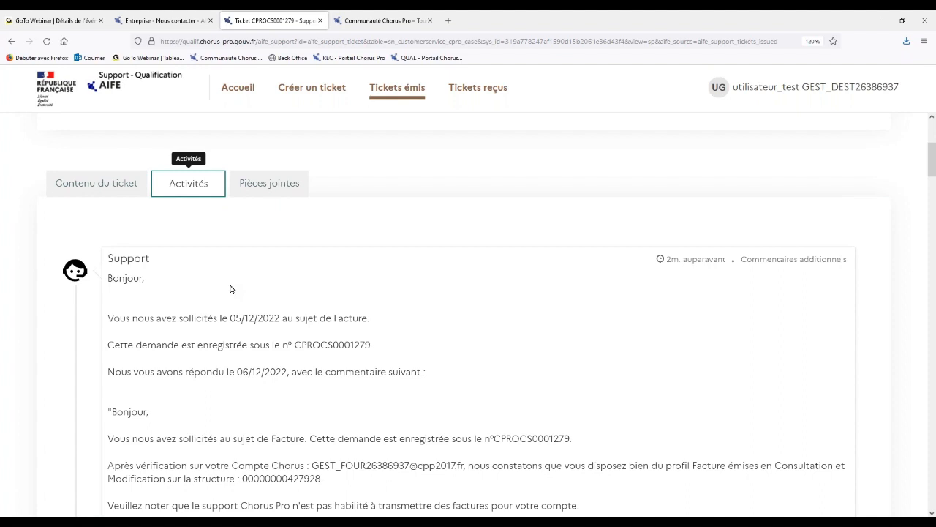
scroll(231, 290, "down", 1)
scroll(231, 290, "up", 1)
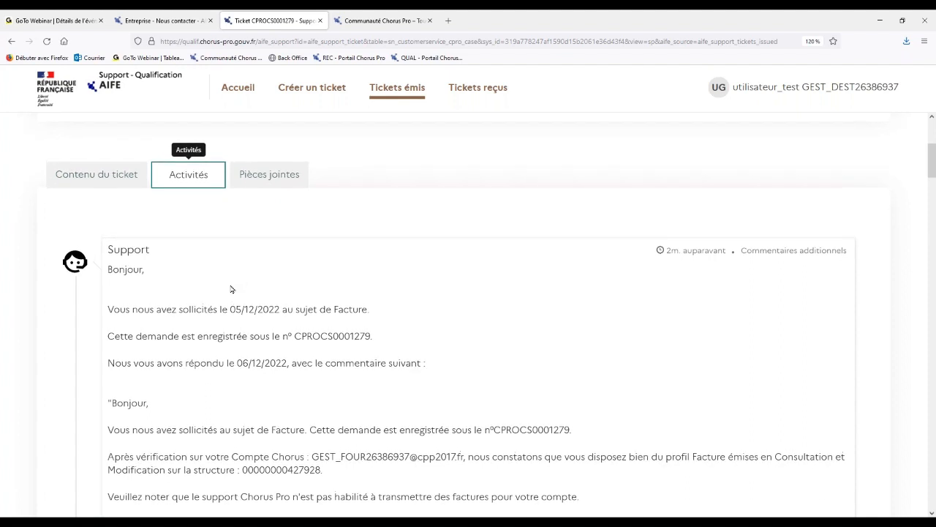
scroll(245, 246, "up", 1)
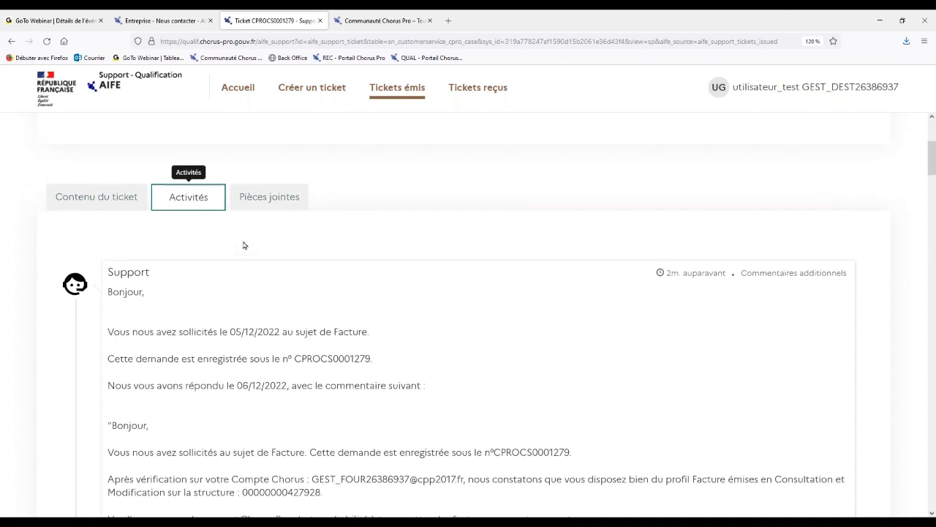
Check the ticket's Pièces jointes section, and return to Contenu du ticket.
left_click(266, 205)
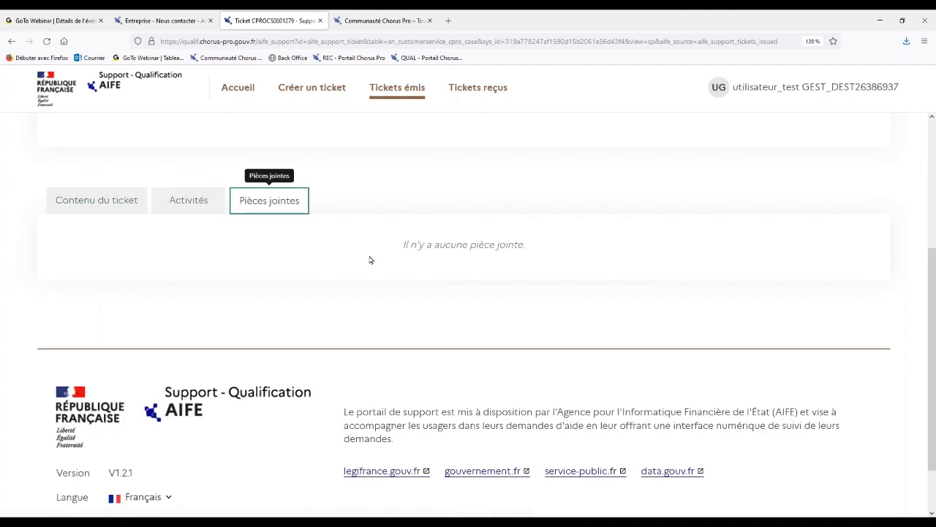
scroll(370, 259, "up", 2)
scroll(370, 260, "up", 2)
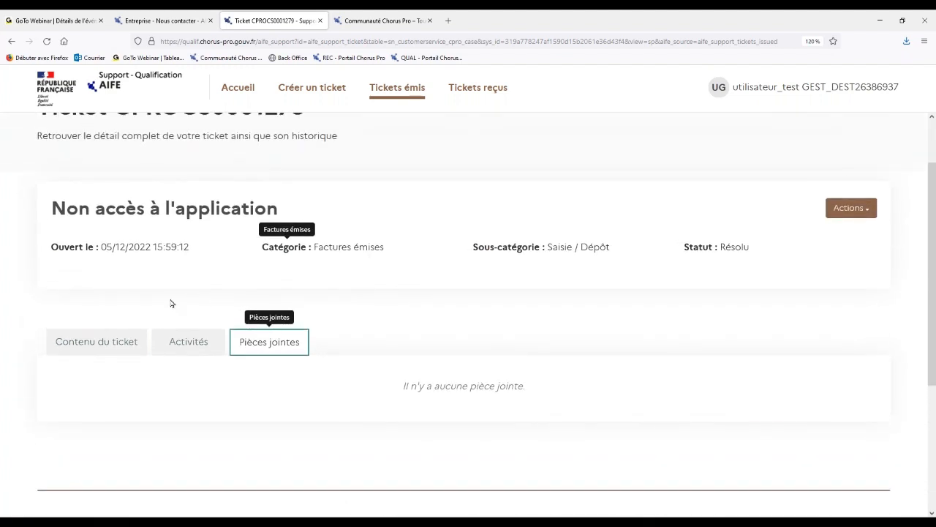
left_click(109, 341)
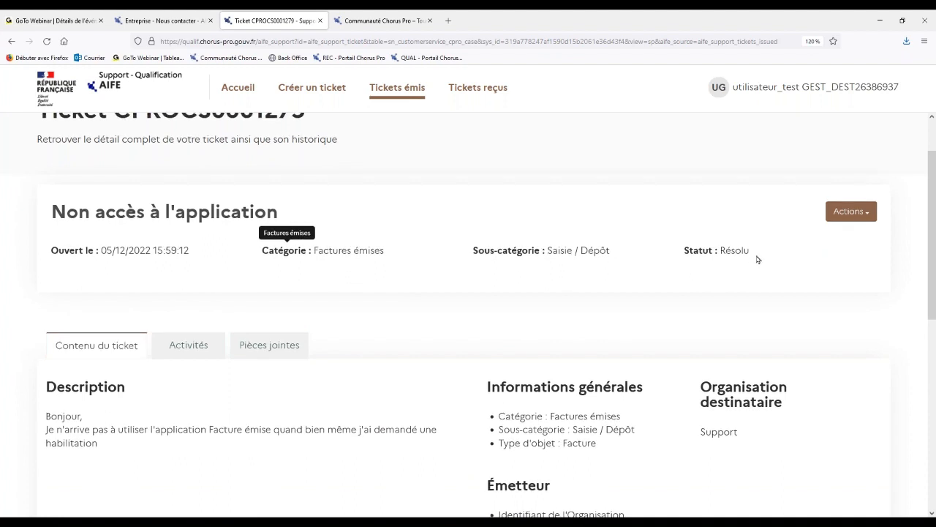
Look at the actions available for the resolved ticket and close their list without choosing one.
scroll(758, 259, "up", 1)
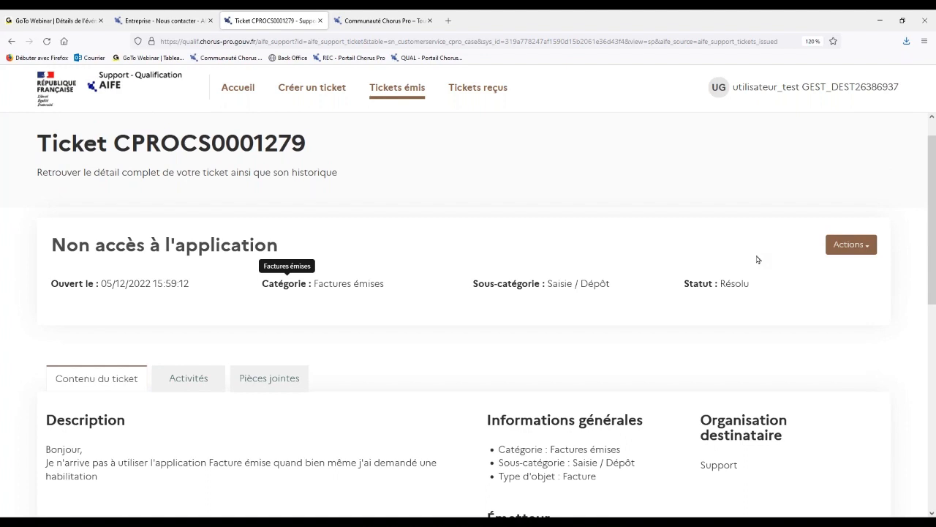
left_click(861, 247)
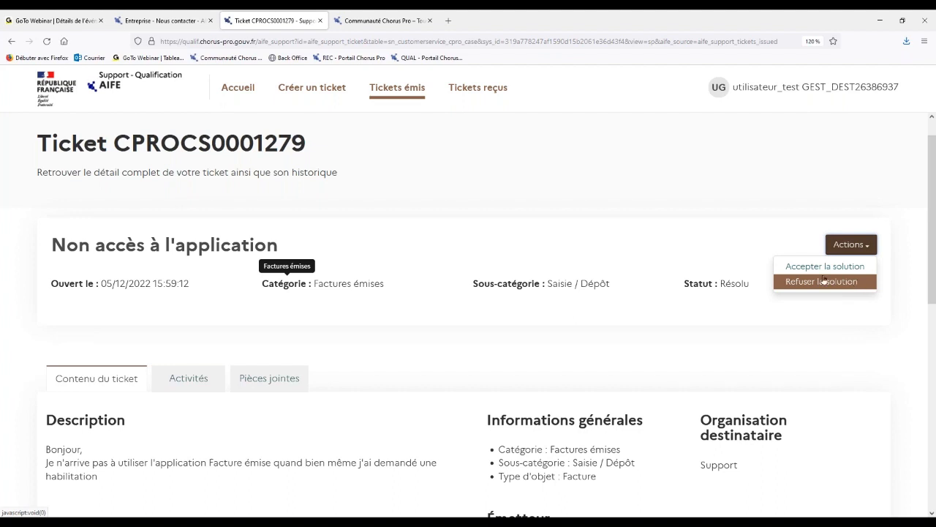
left_click(682, 240)
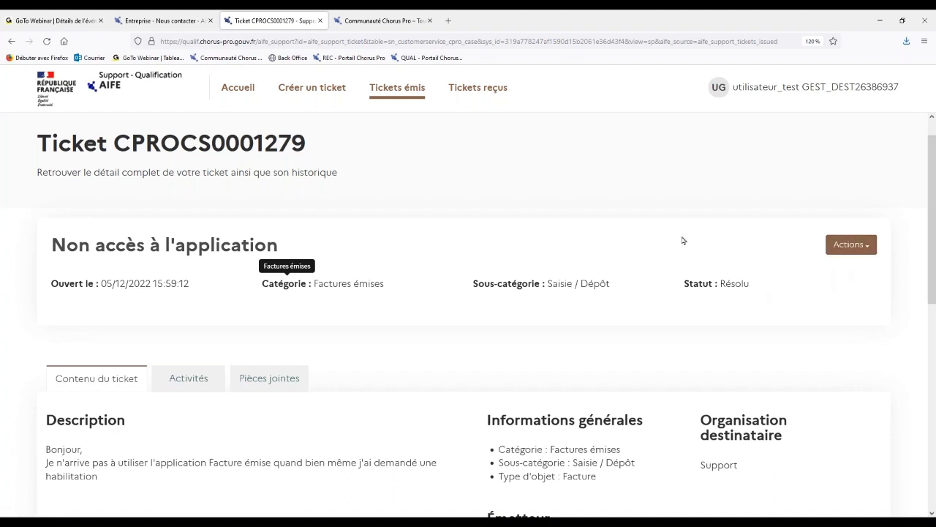